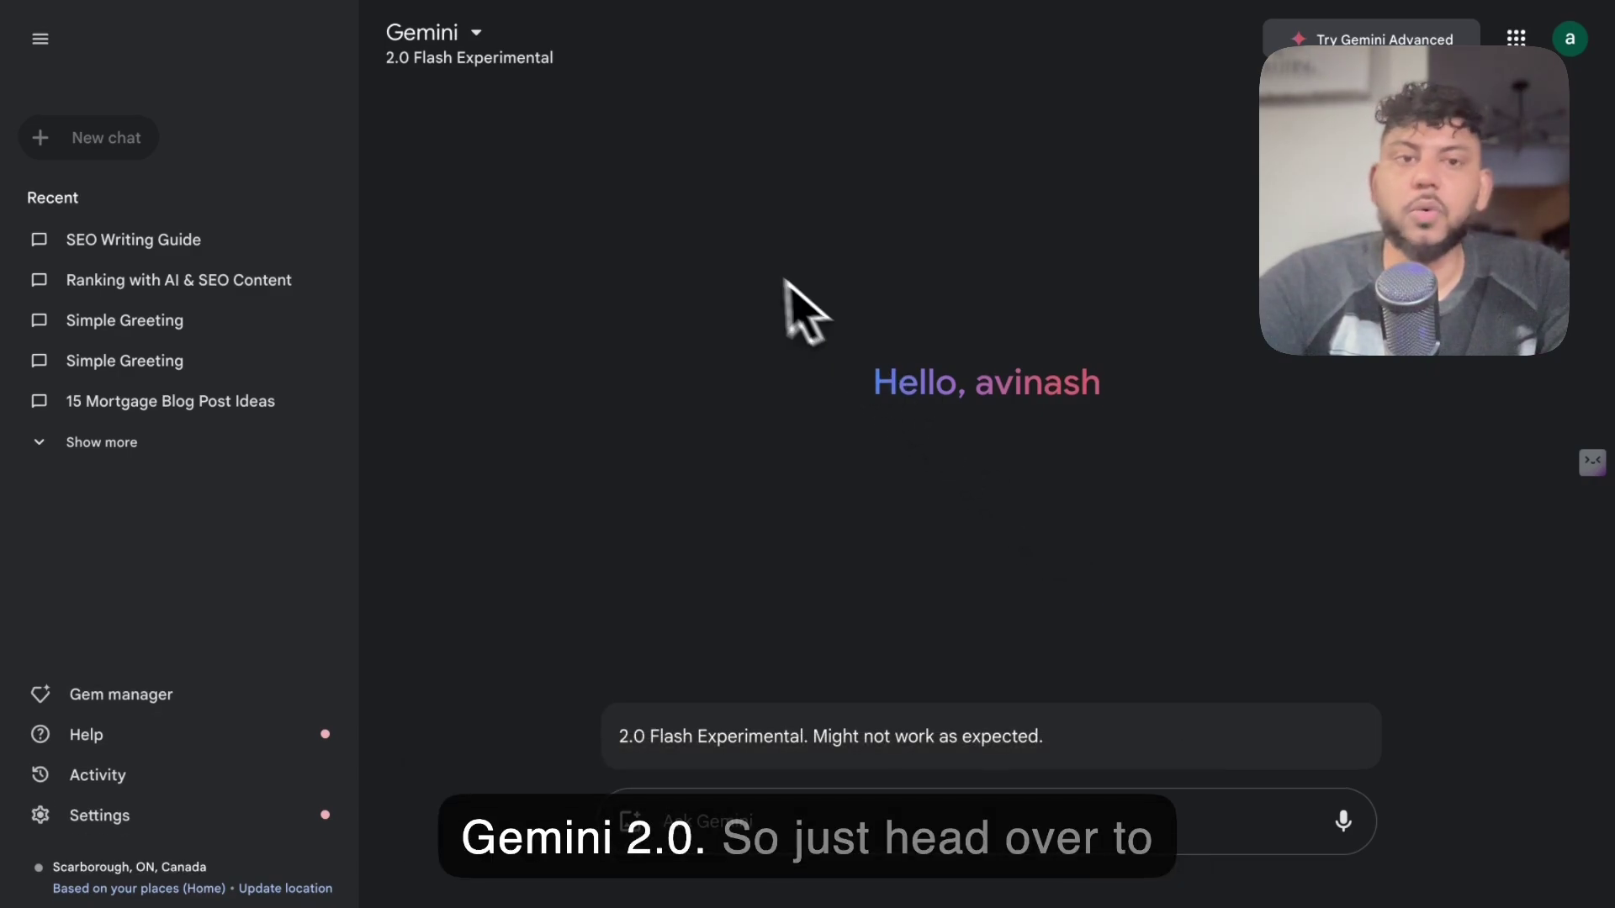
Step: Open the model menu on a fresh Gemini chat running 2.0 Flash Experimental
{"action": "mouse_move", "coordinate": [458, 180]}
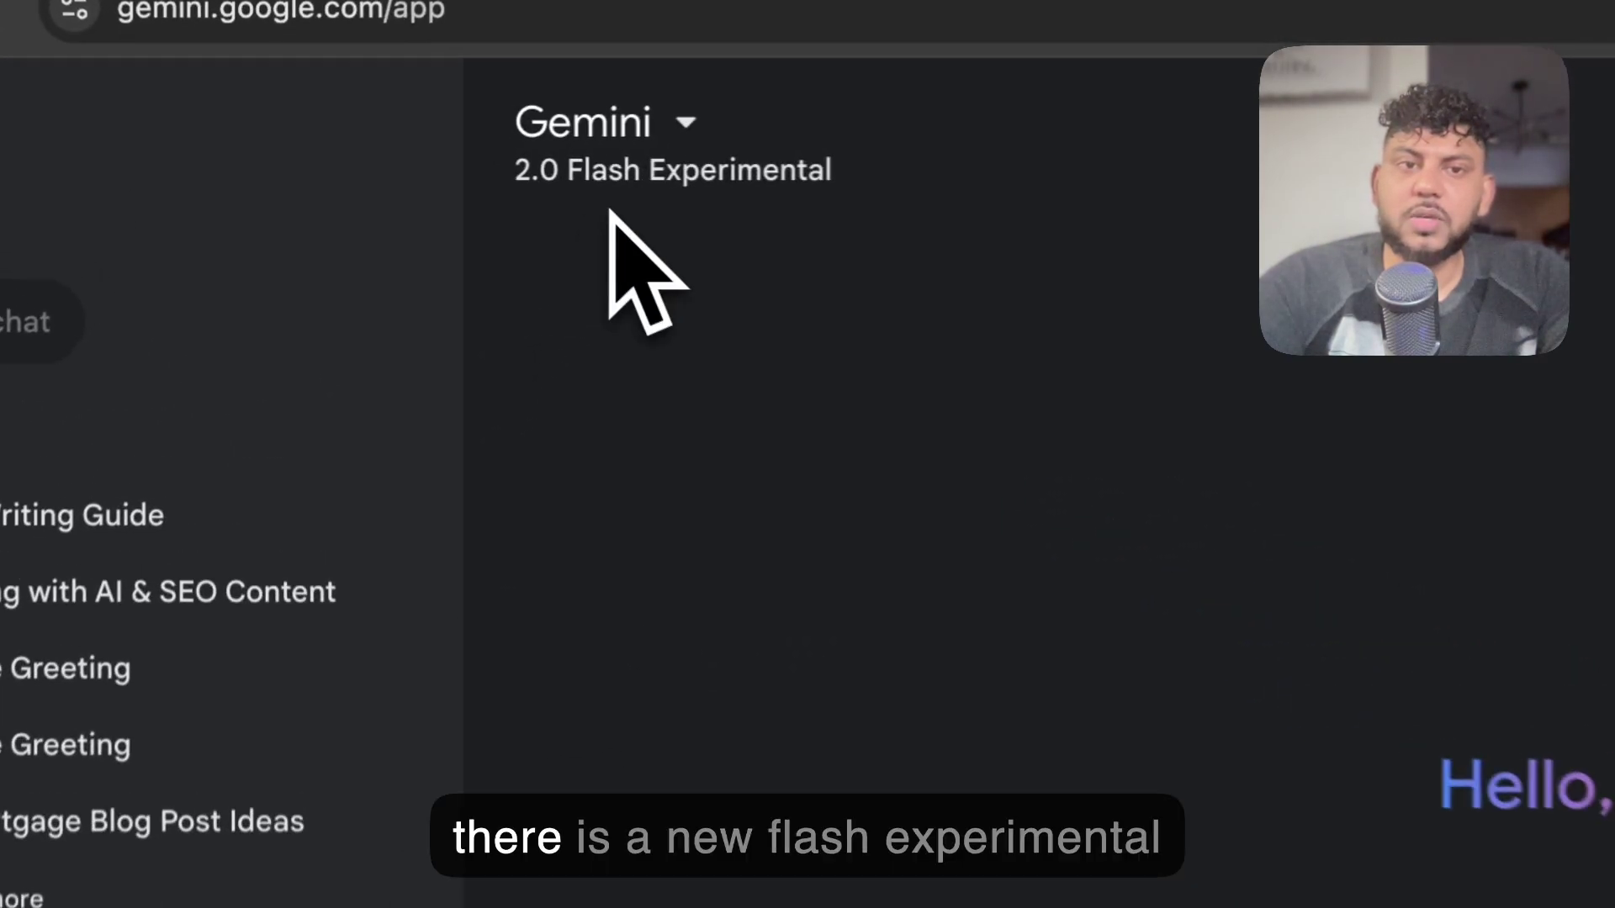
{"action": "left_click", "coordinate": [660, 195]}
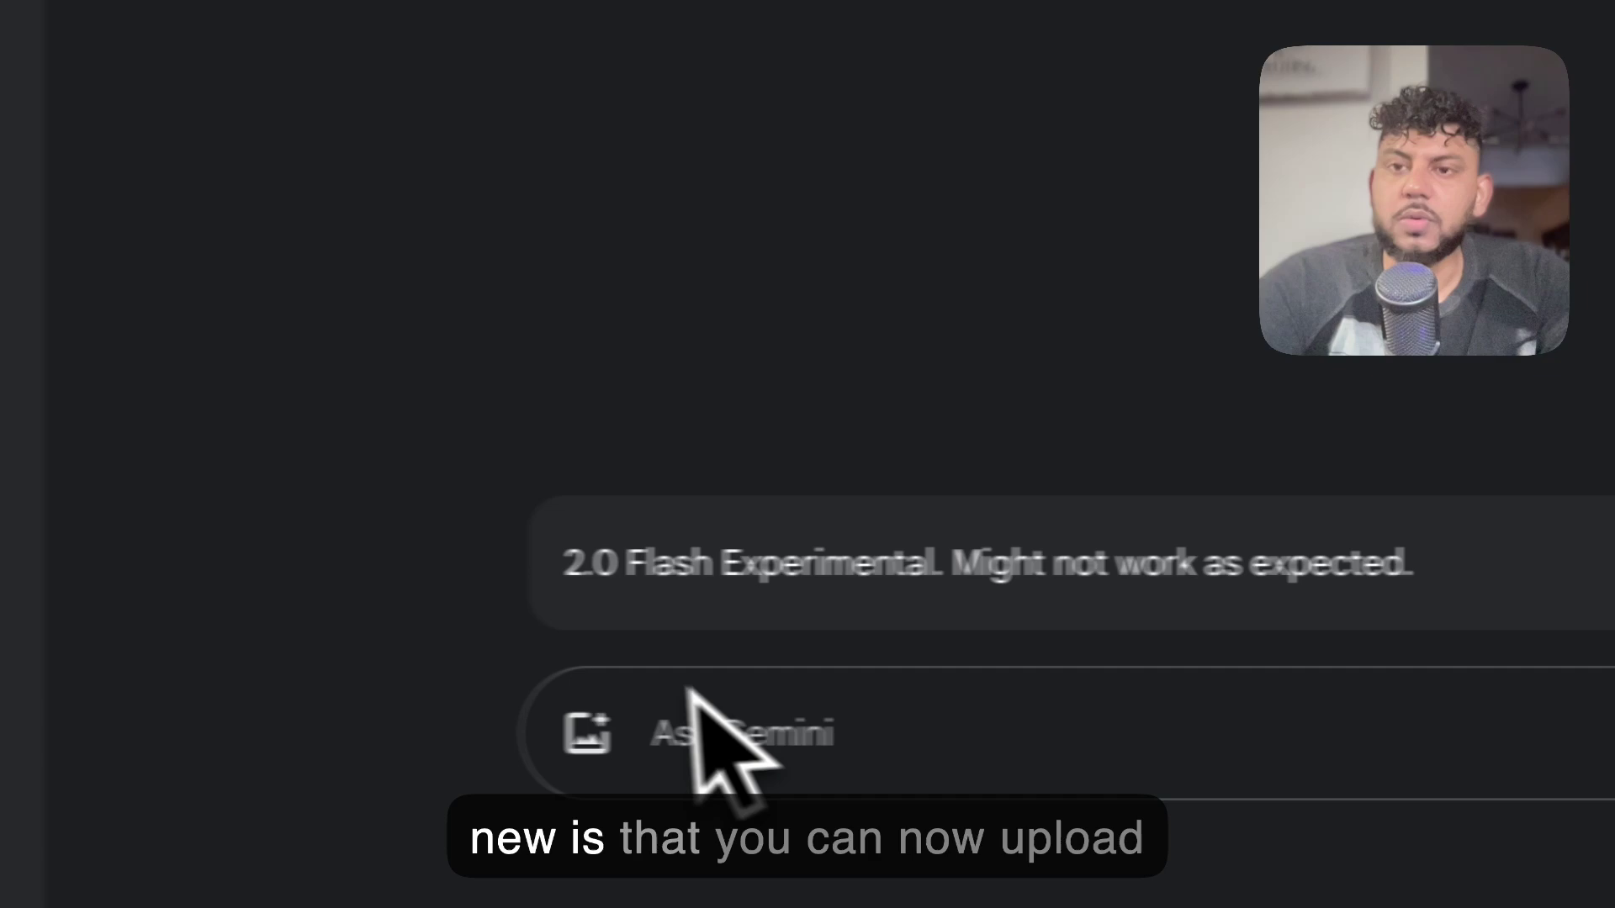
Step: Attach the first Google Ads screenshot and send 'explain what is in this'
{"action": "left_click", "coordinate": [723, 734]}
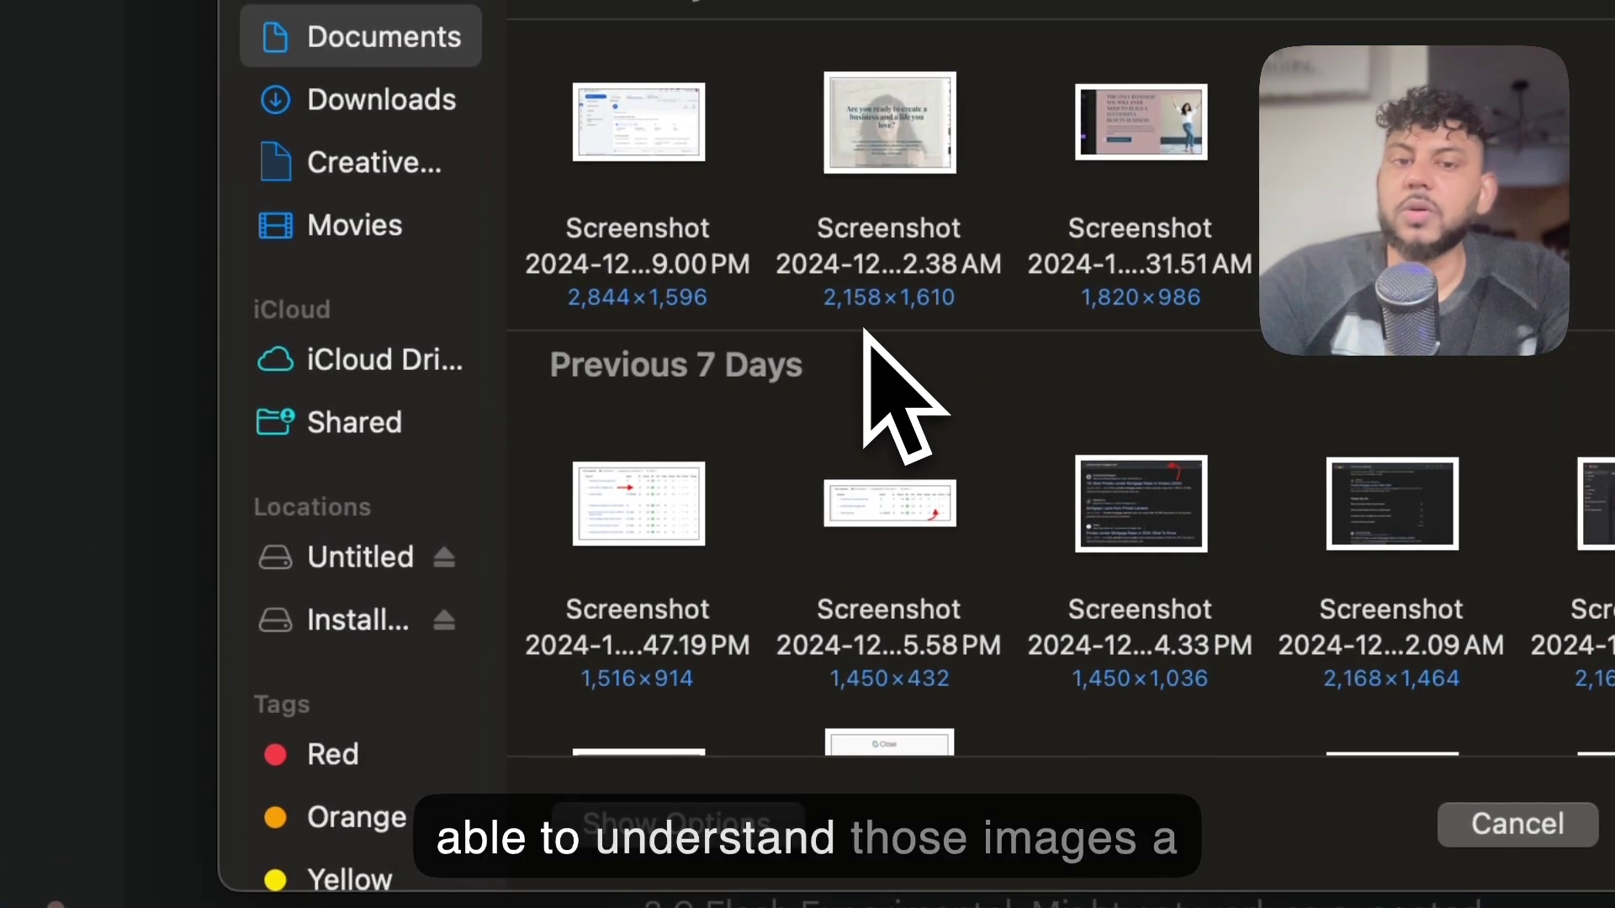
{"action": "double_click", "coordinate": [690, 169]}
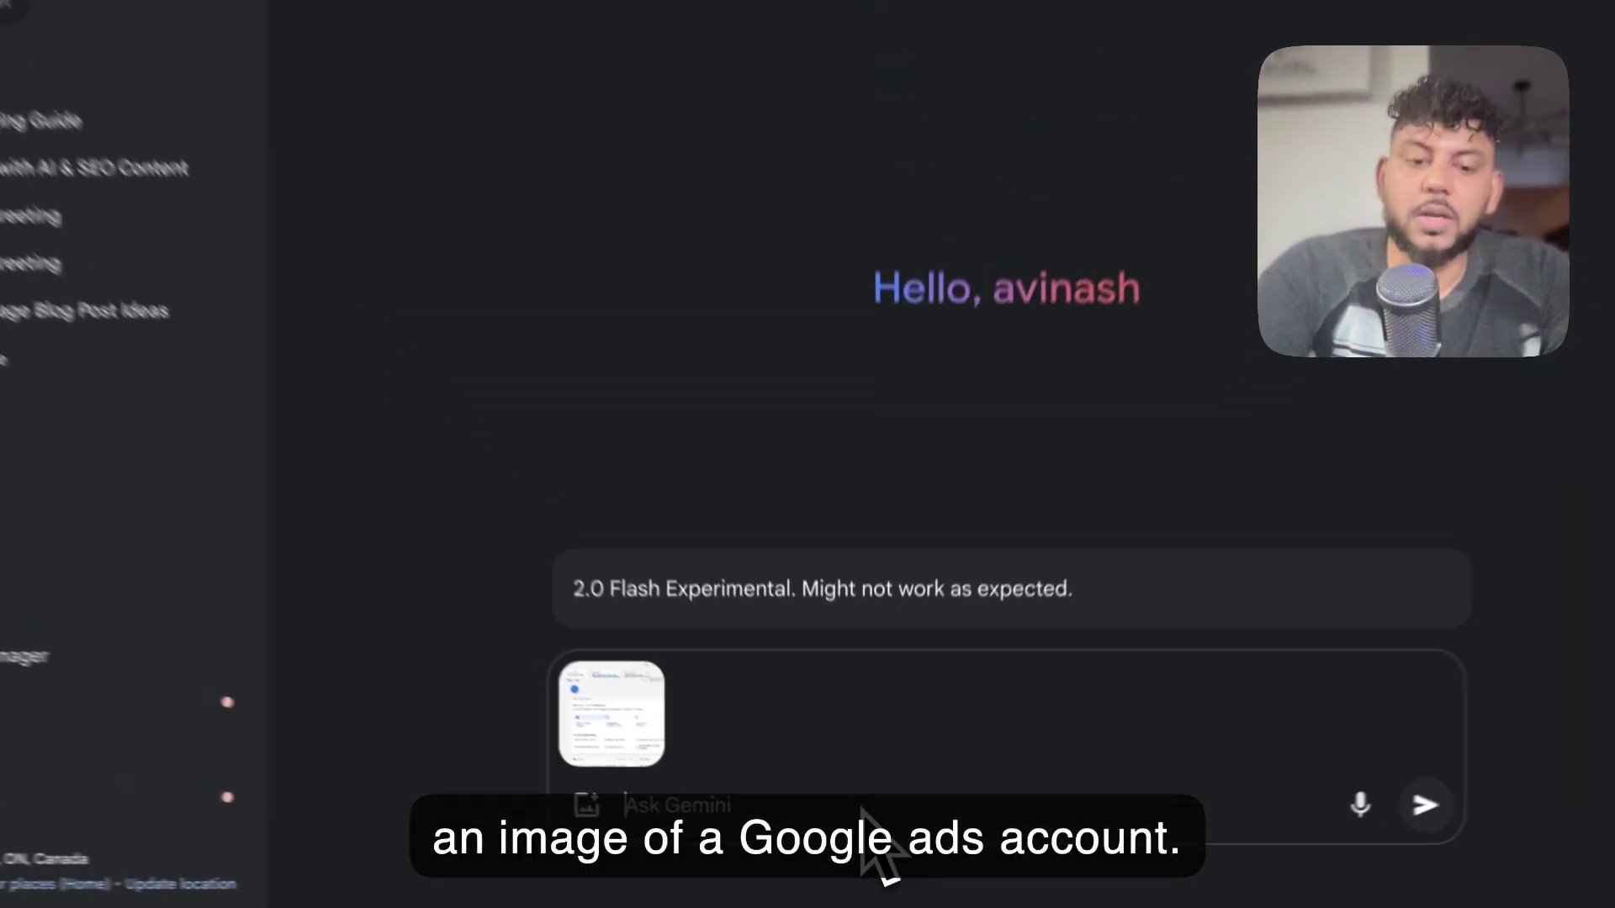
{"action": "type", "text": "explain"}
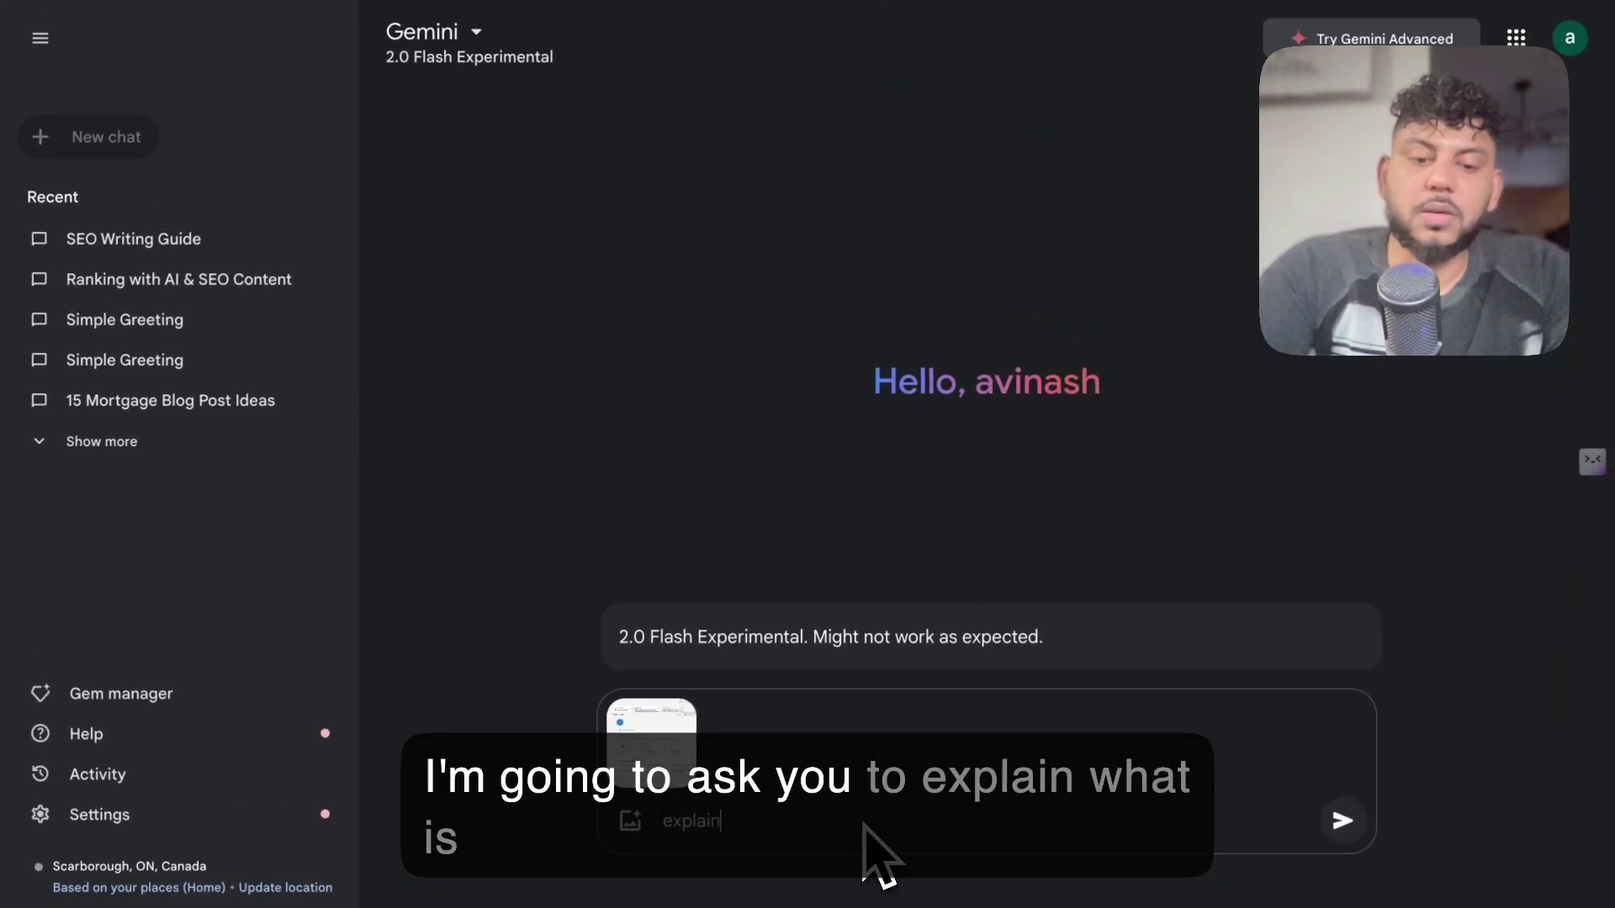
{"action": "type", "text": " what is in this image"}
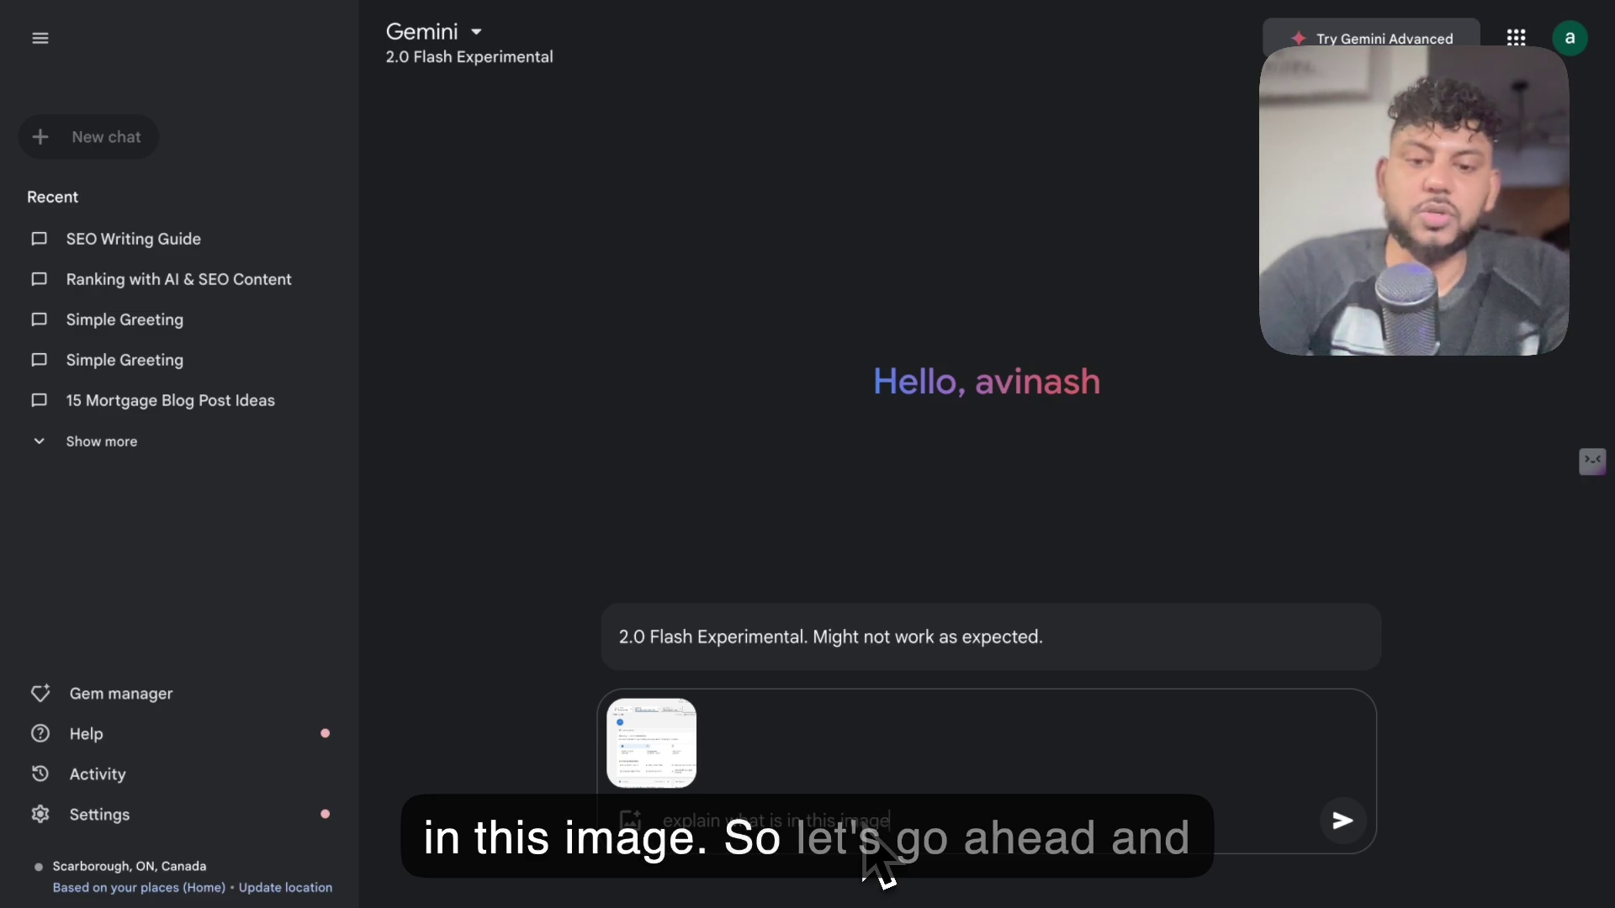
{"action": "key", "text": "Return"}
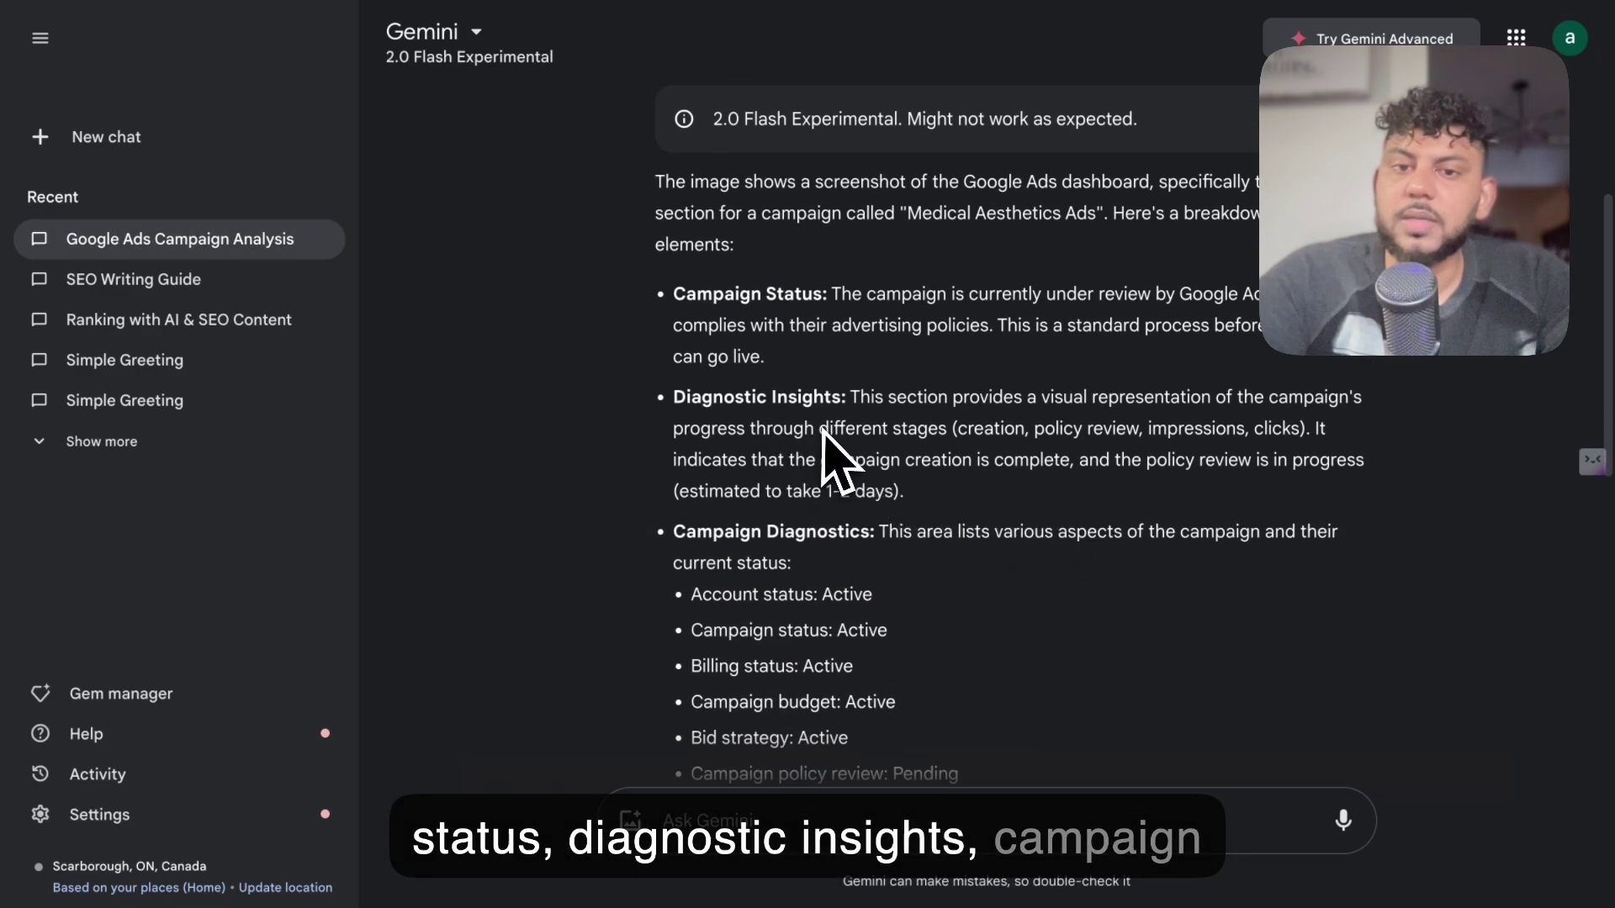
Step: Scroll through the Medical Aesthetics Ads breakdown to its summary and source cards
{"action": "scroll", "coordinate": [892, 551], "scroll_direction": "down", "scroll_amount": 6}
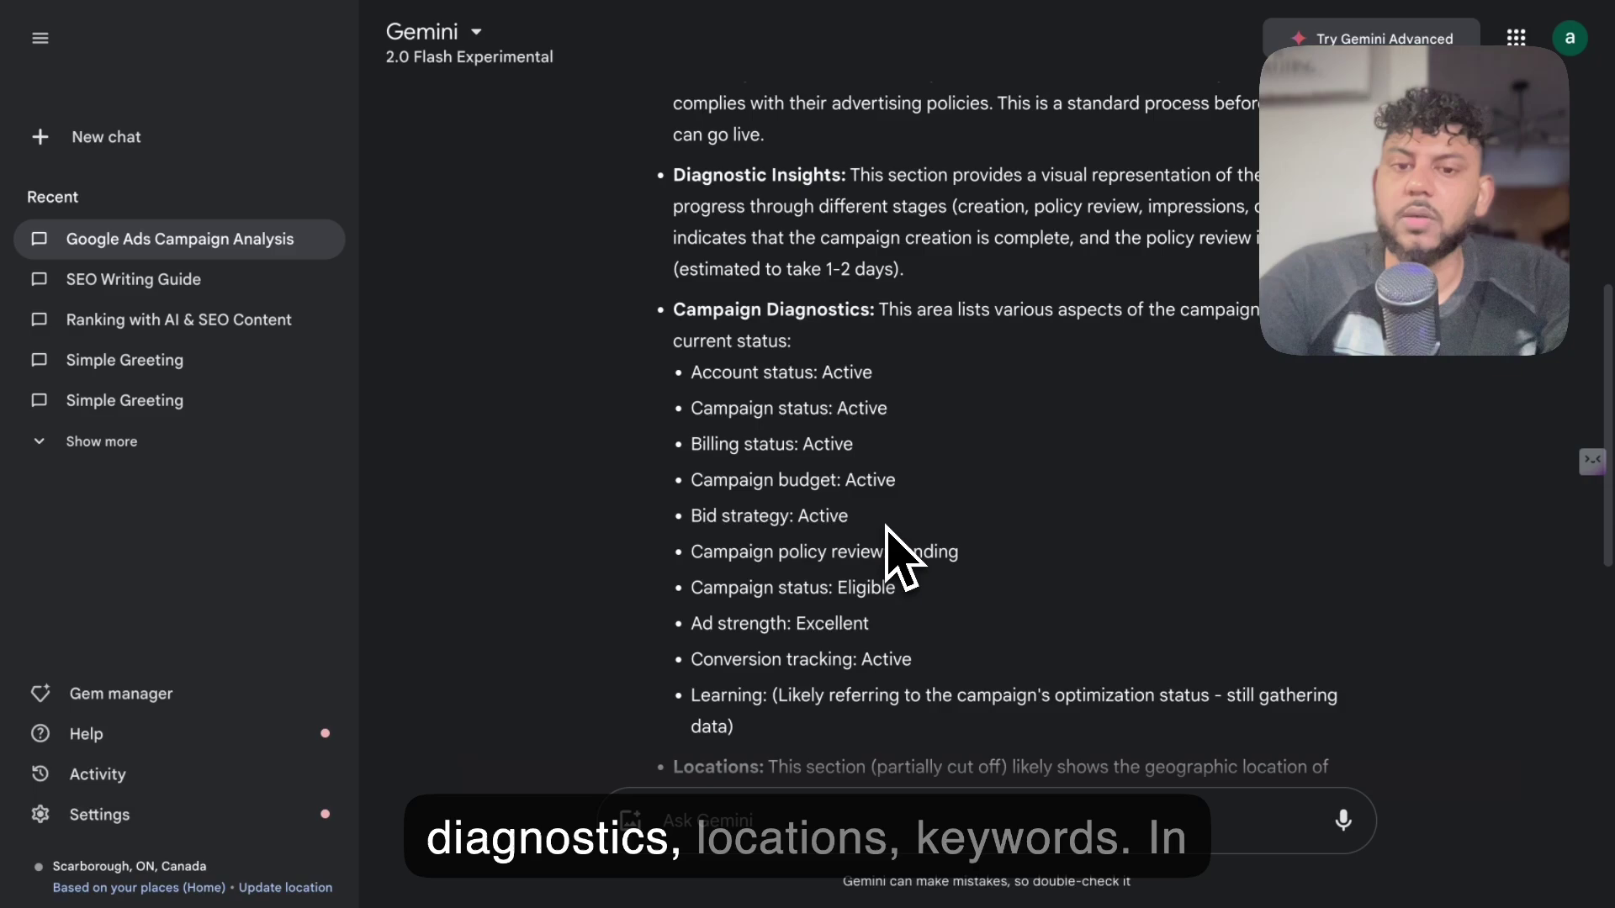
{"action": "scroll", "coordinate": [893, 559], "scroll_direction": "down", "scroll_amount": 1}
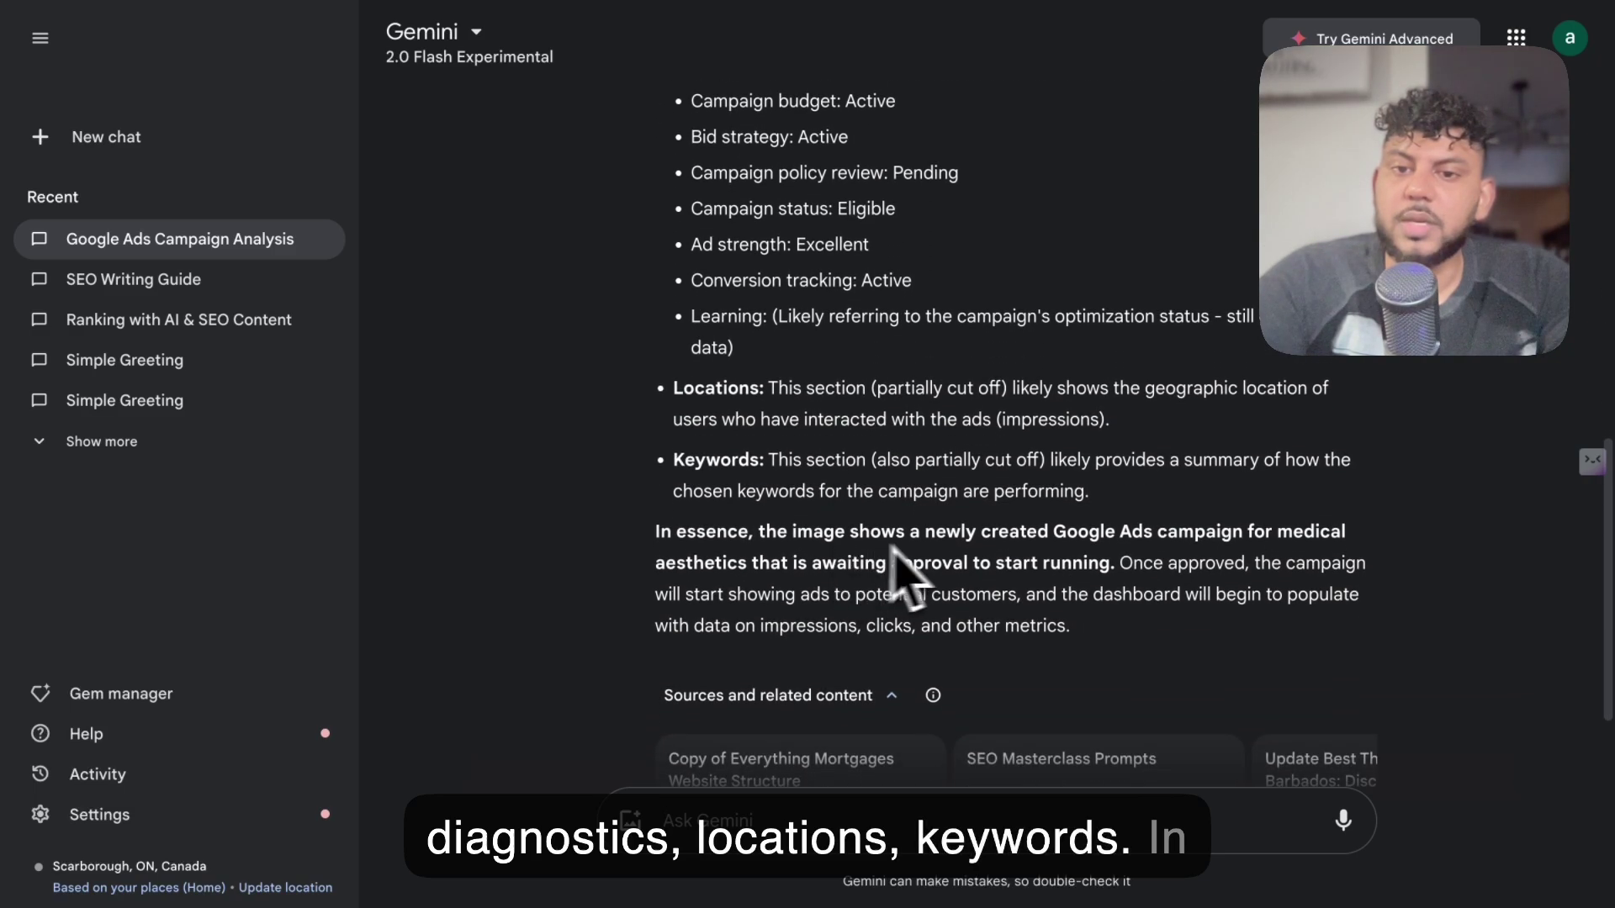
{"action": "scroll", "coordinate": [940, 546], "scroll_direction": "down", "scroll_amount": 1}
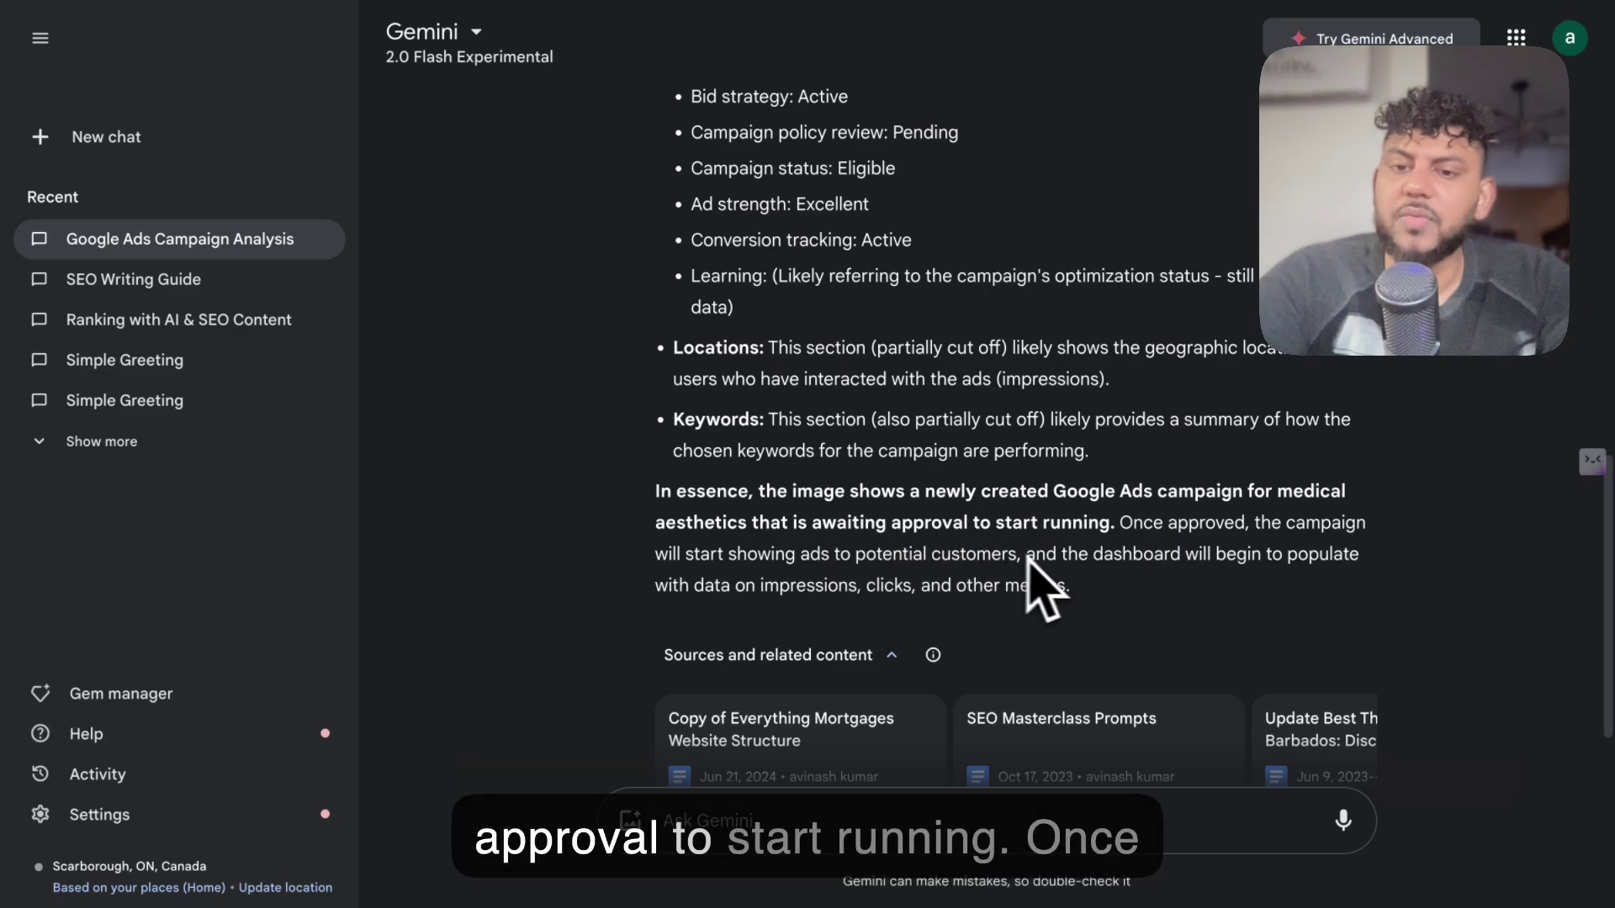
{"action": "scroll", "coordinate": [1123, 577], "scroll_direction": "down", "scroll_amount": 1}
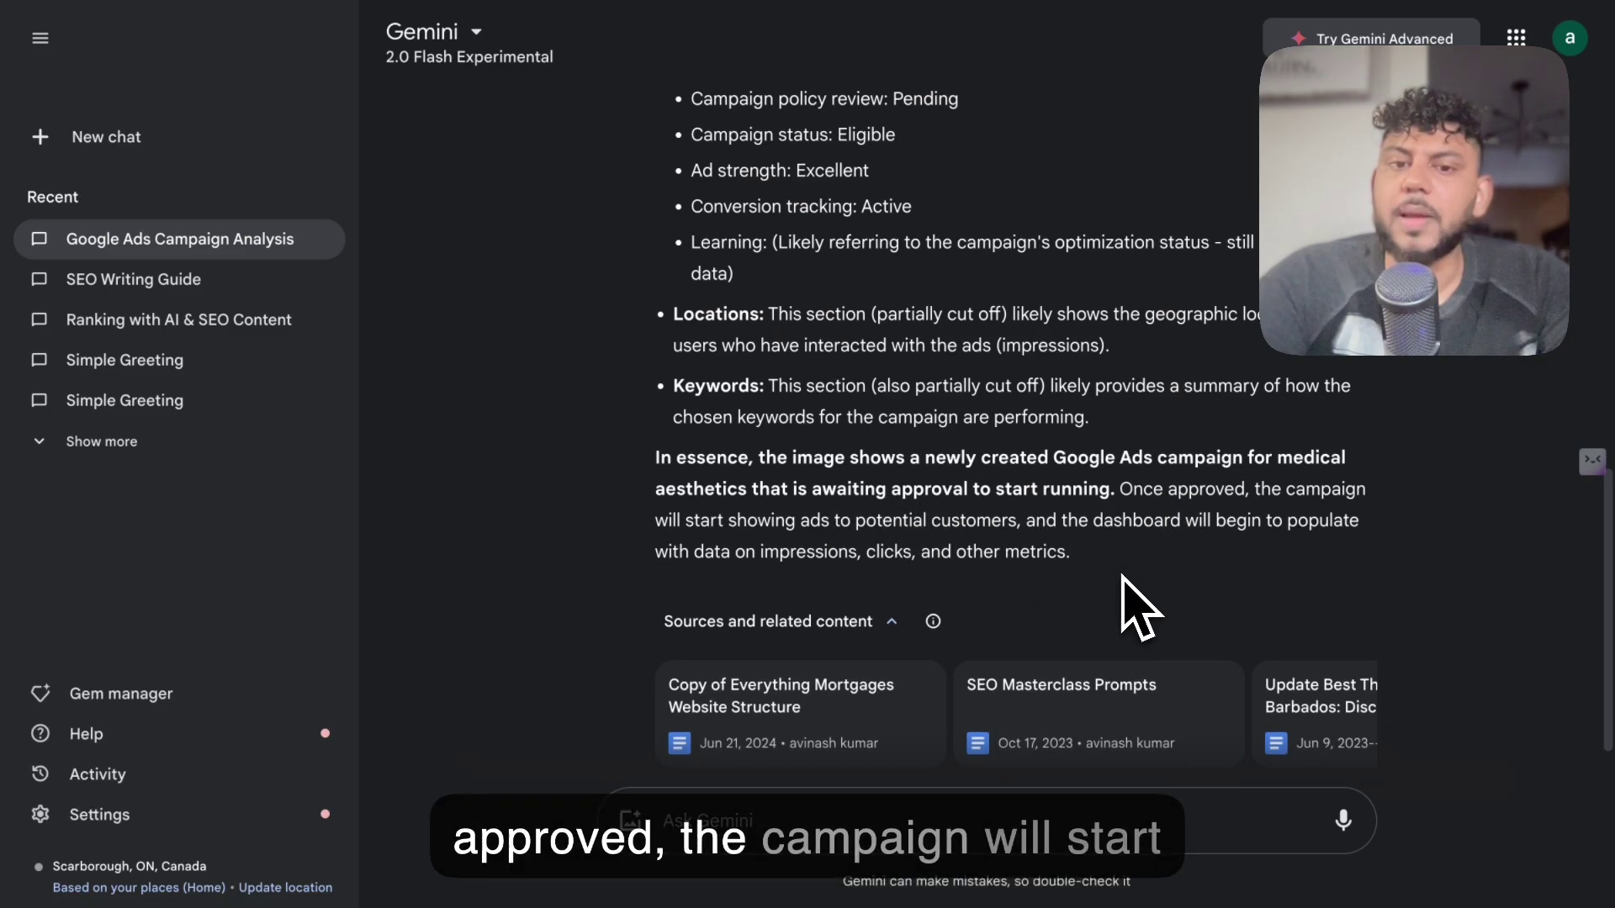
{"action": "scroll", "coordinate": [1139, 607], "scroll_direction": "down", "scroll_amount": 1}
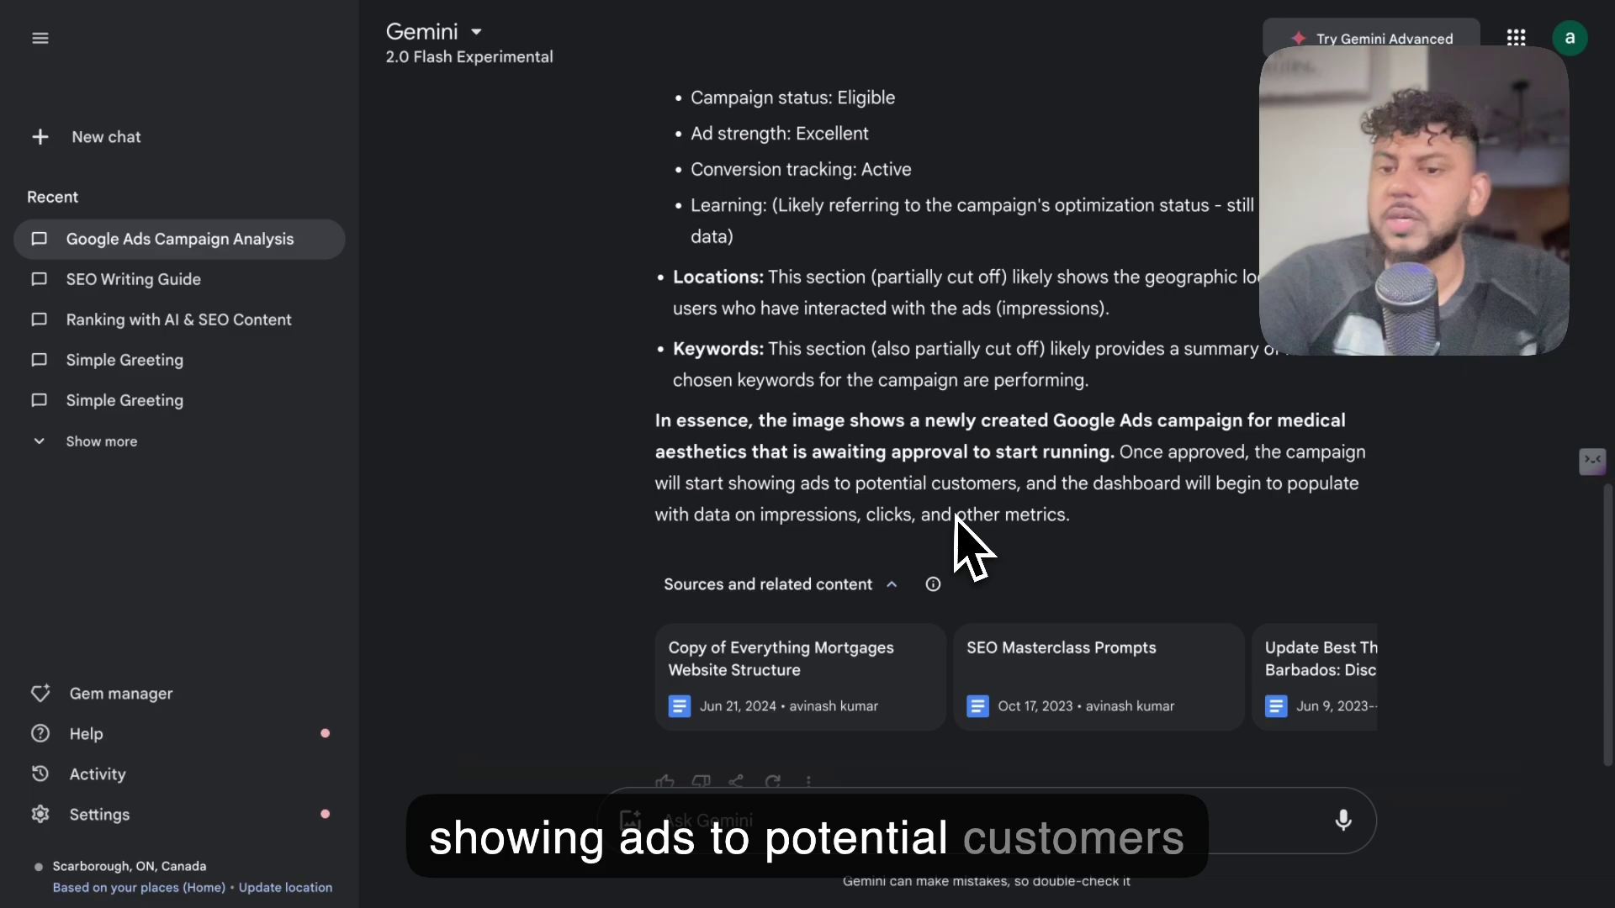
{"action": "scroll", "coordinate": [1169, 523], "scroll_direction": "down", "scroll_amount": 1}
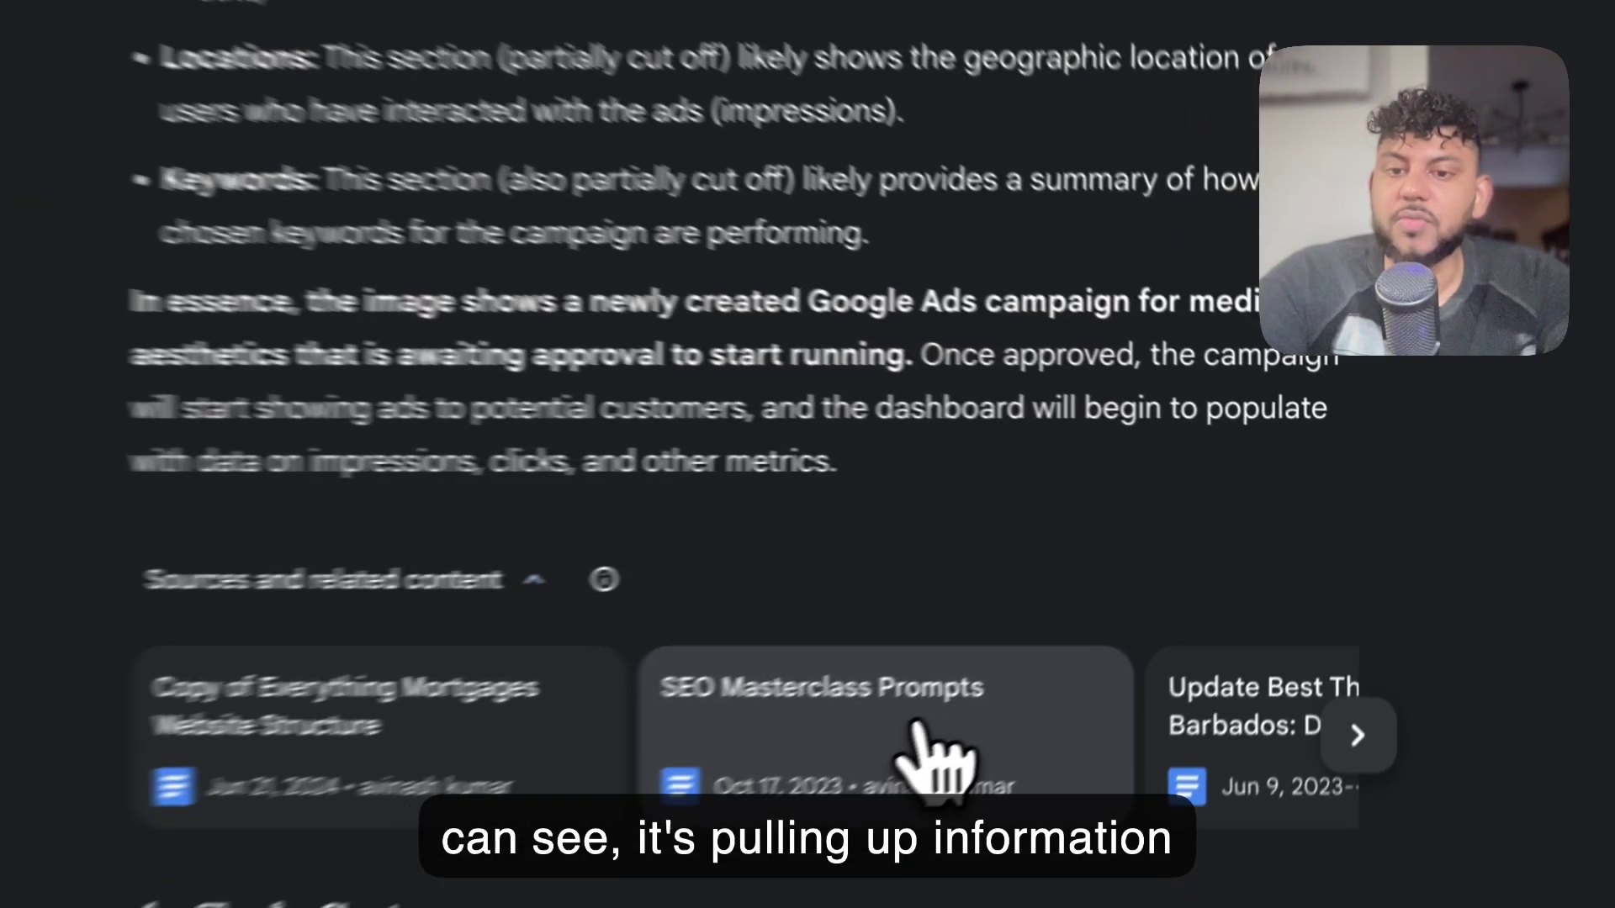
Step: Open the SEO Masterclass Prompts source, return to Gemini, and re-expand the source cards
{"action": "left_click", "coordinate": [1131, 629]}
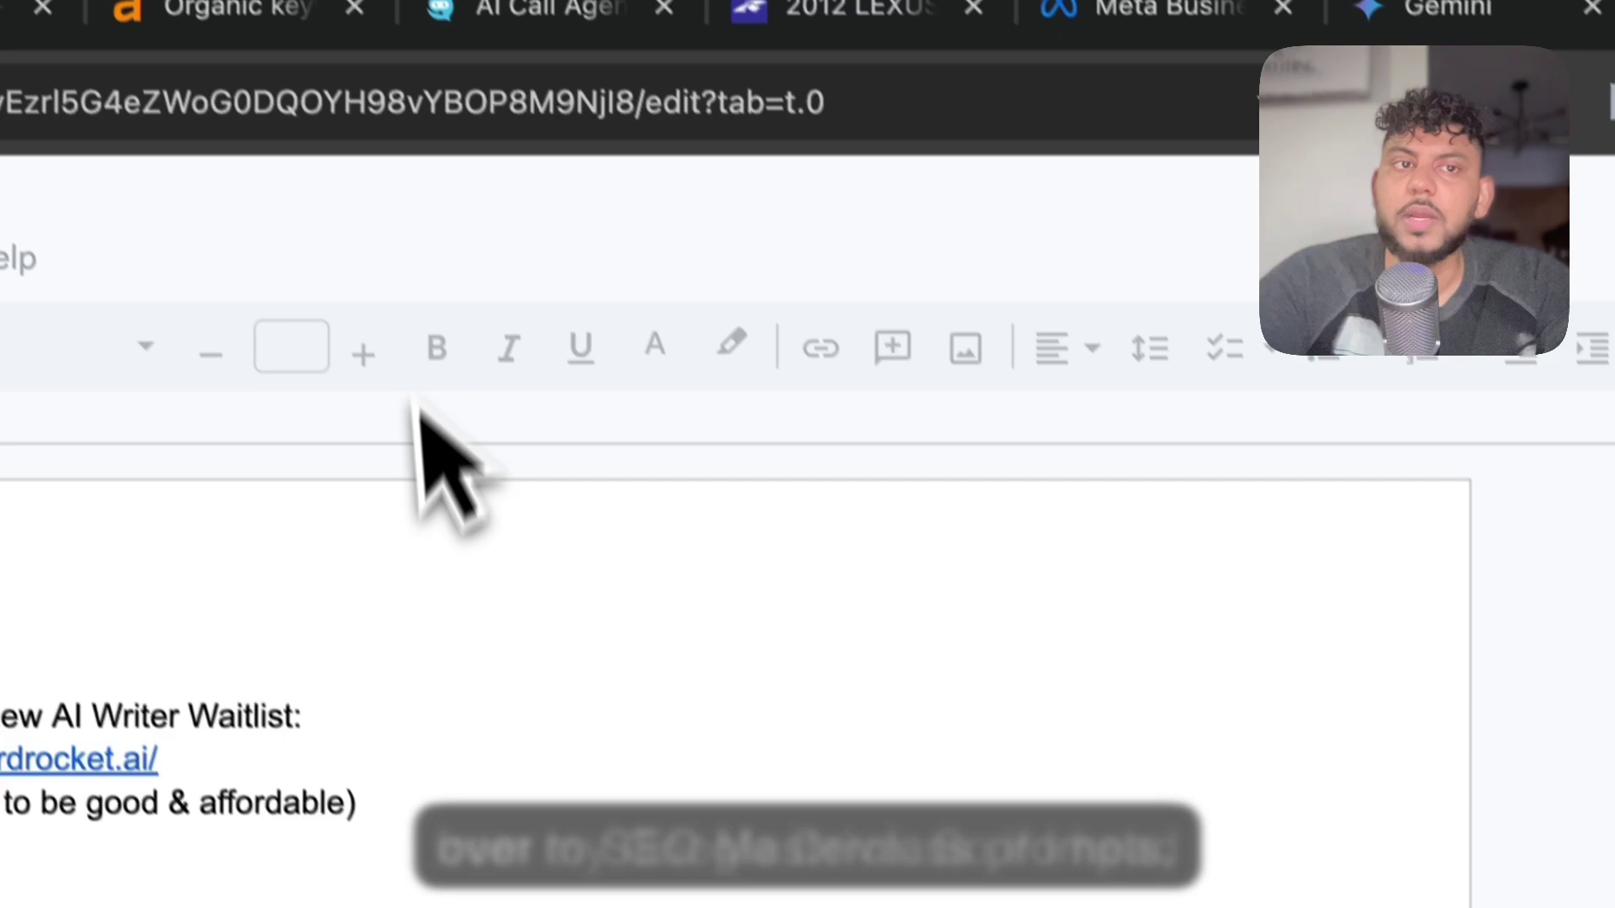
{"action": "left_click", "coordinate": [845, 125]}
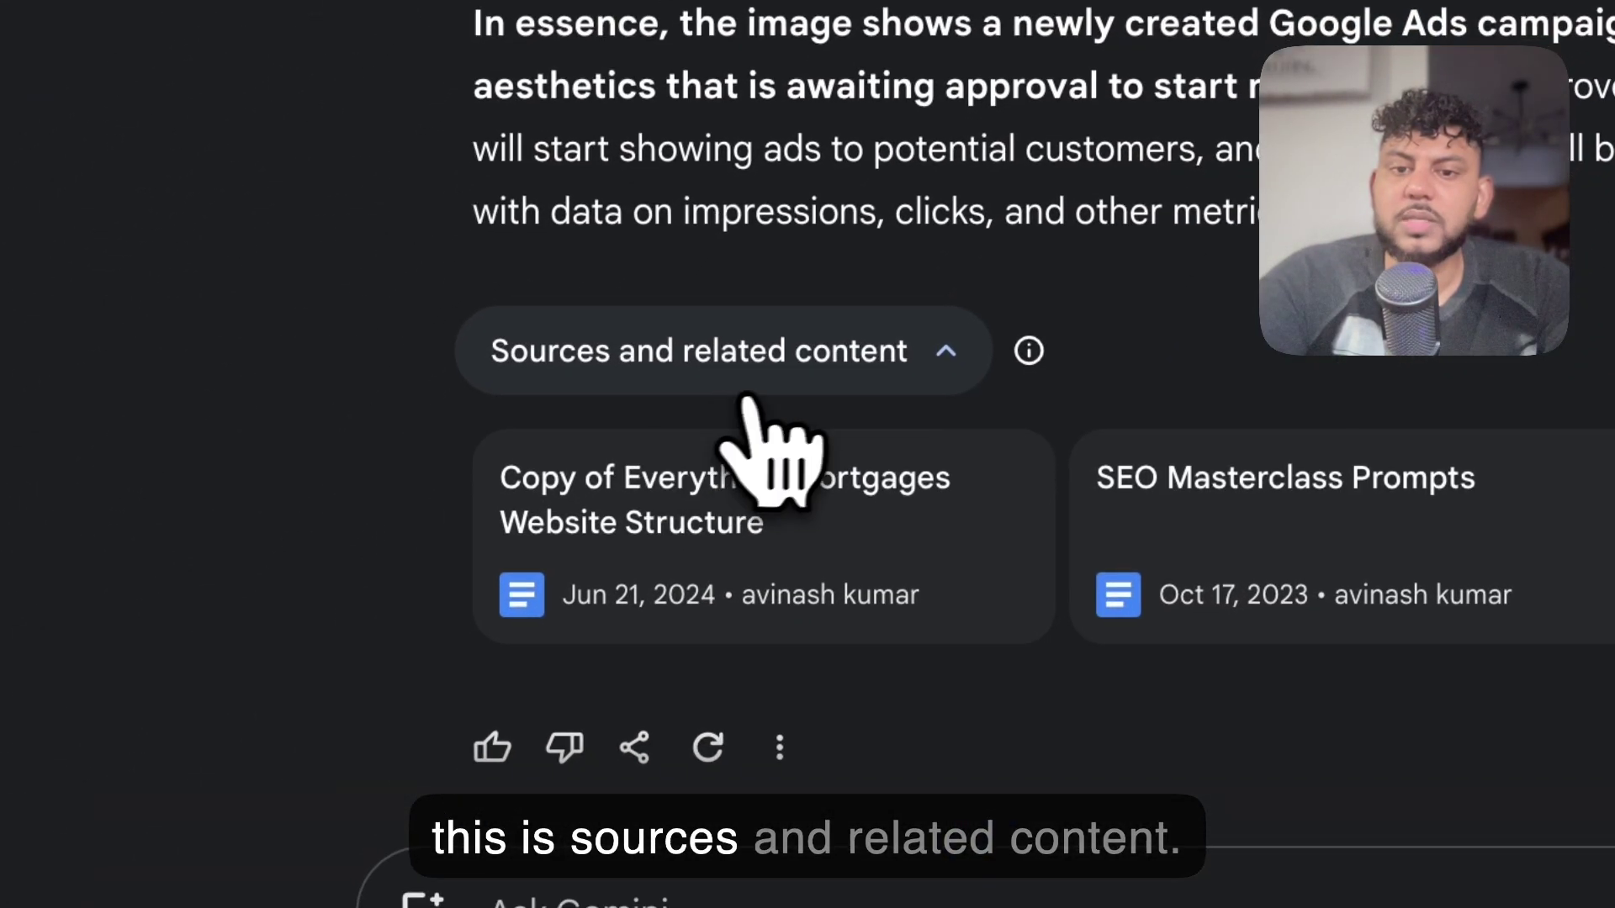
{"action": "left_click", "coordinate": [761, 404]}
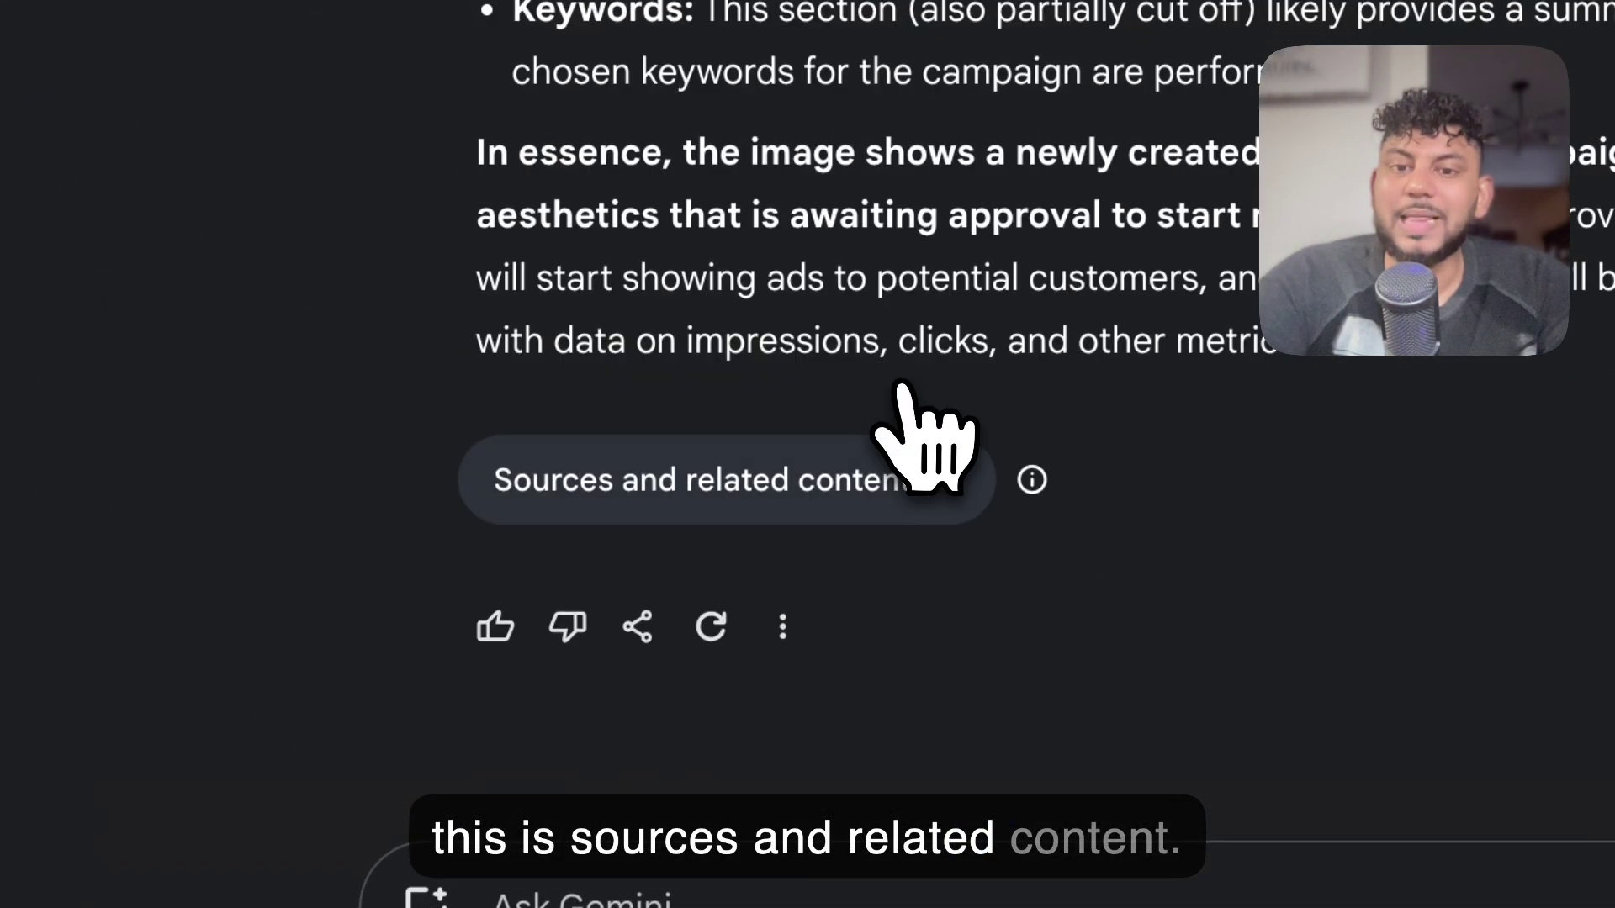
{"action": "left_click", "coordinate": [926, 442]}
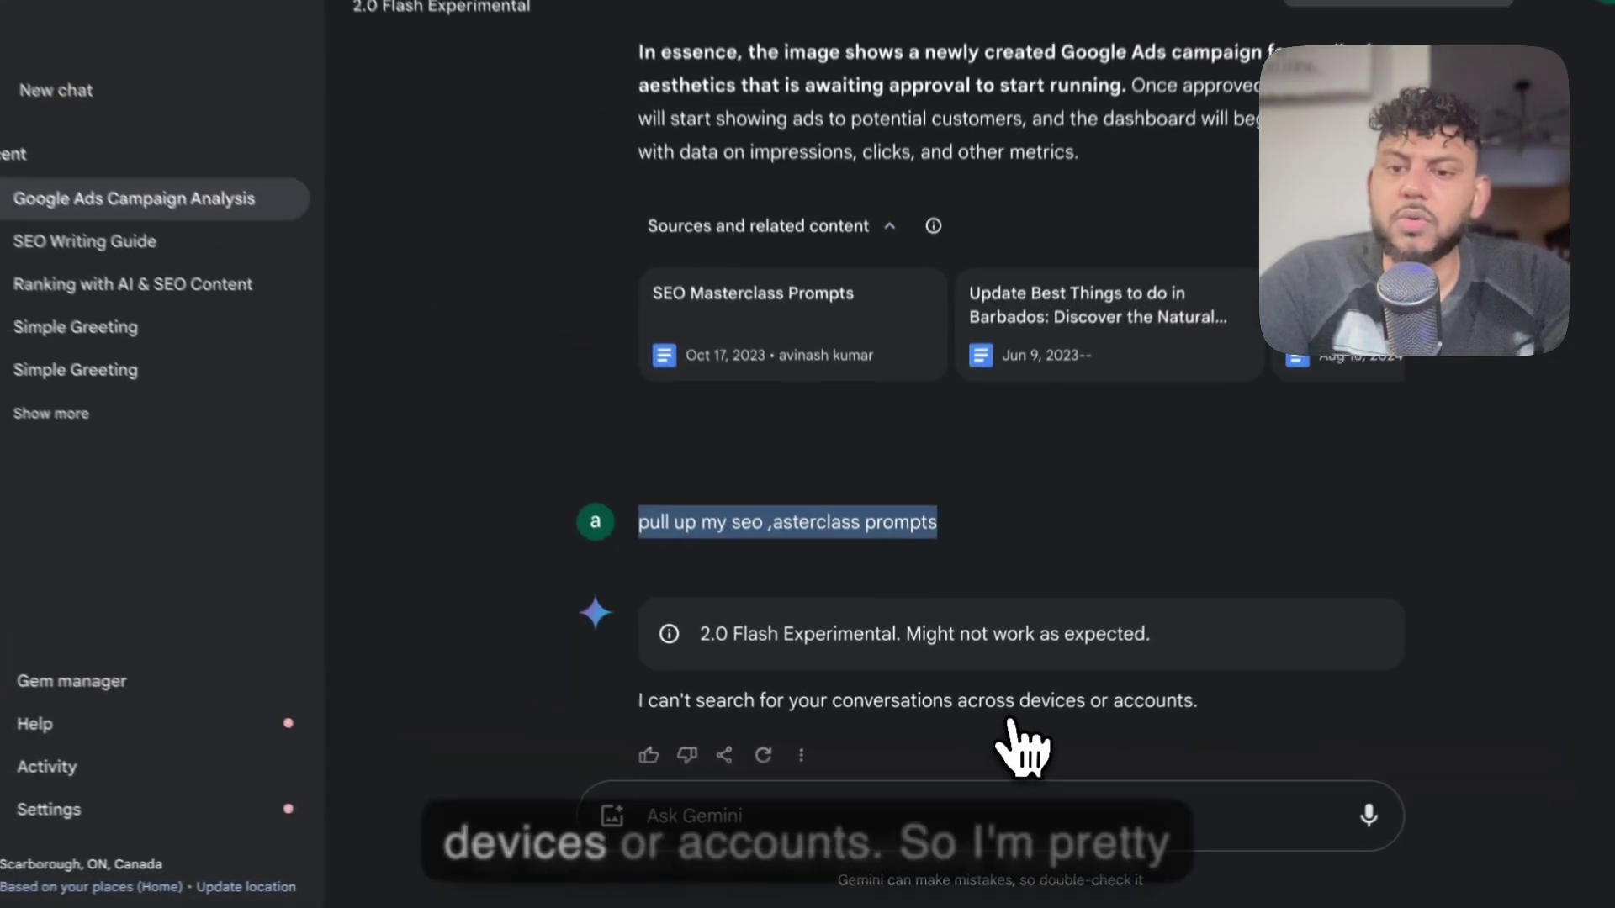
Step: Browse the source cards and the full 'All sources and related content' list, then close it
{"action": "scroll", "coordinate": [1178, 564], "scroll_direction": "up", "scroll_amount": 2}
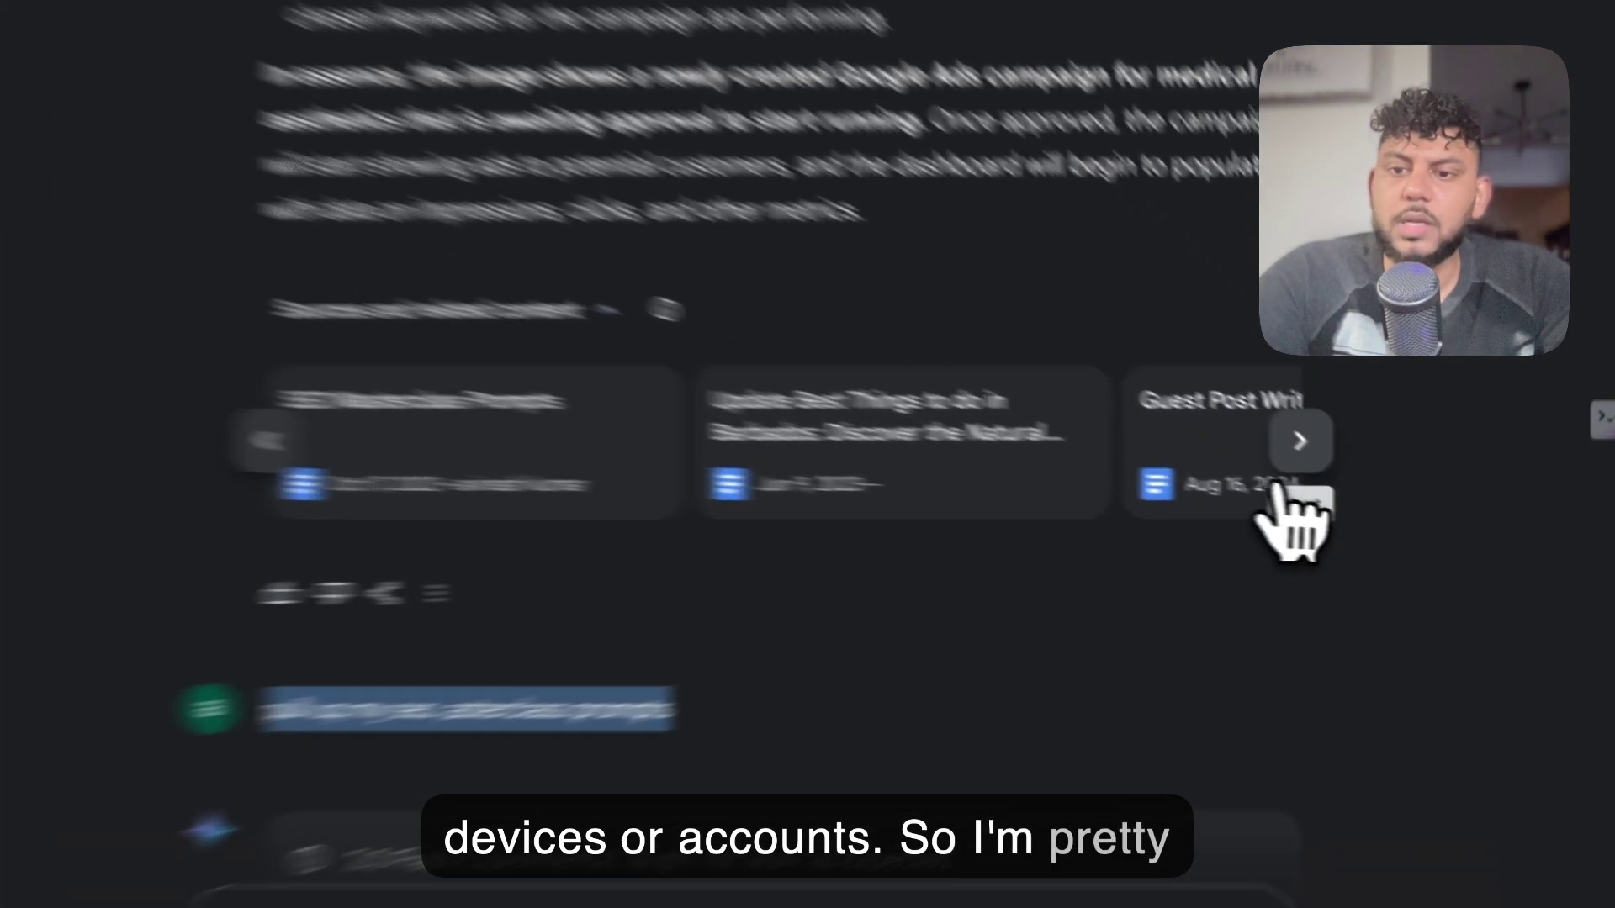
{"action": "left_click", "coordinate": [1355, 479]}
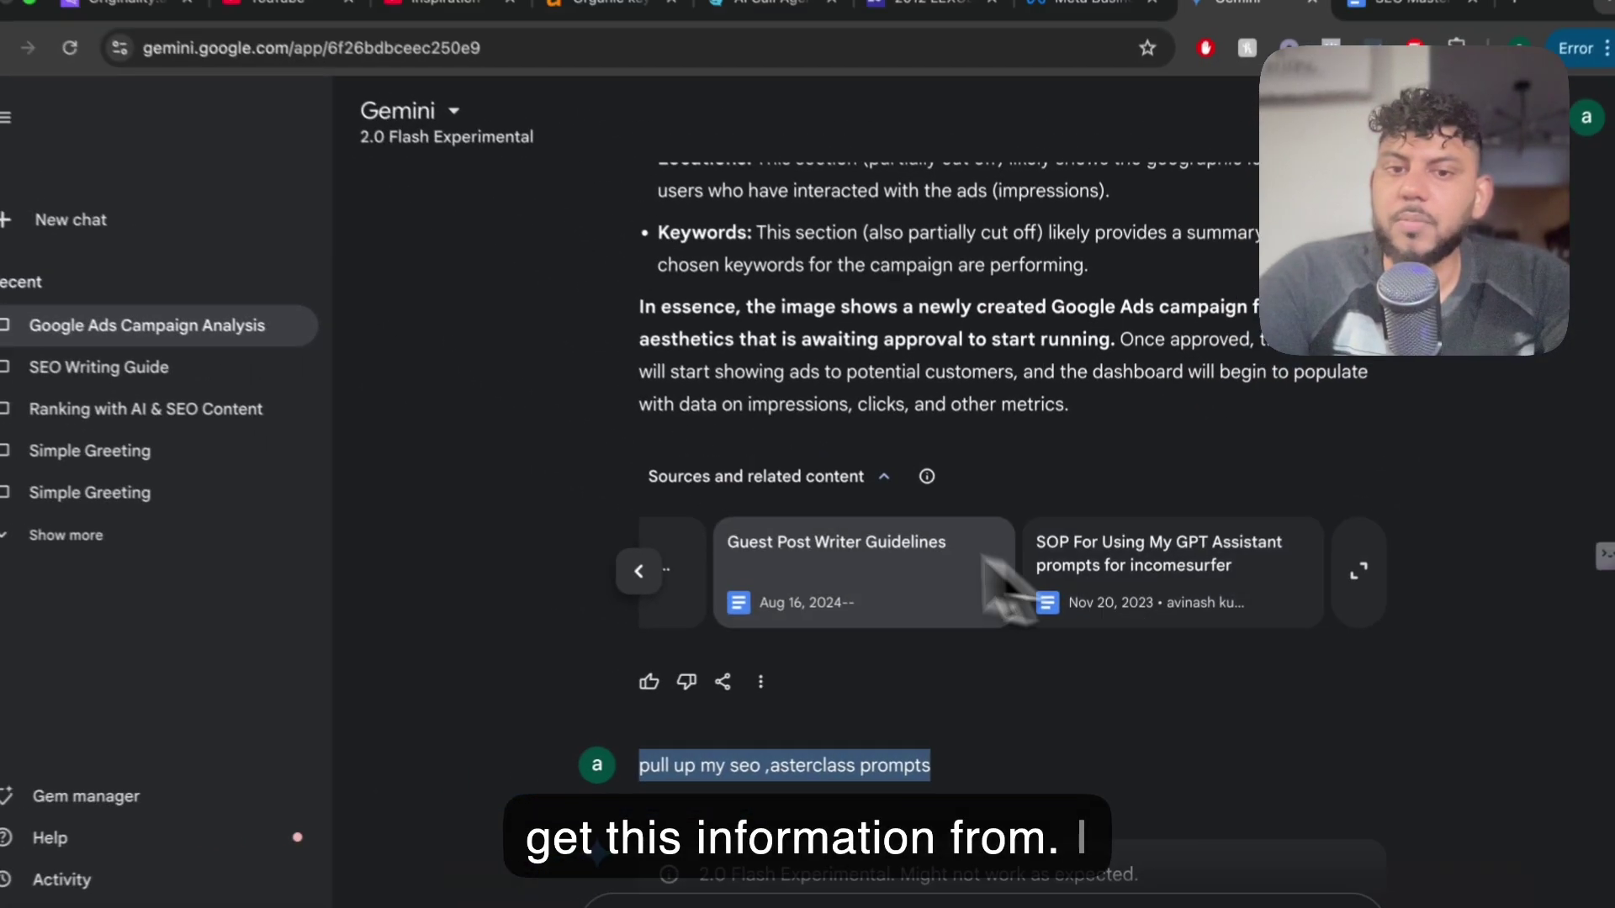
{"action": "scroll", "coordinate": [836, 505], "scroll_direction": "up", "scroll_amount": 10}
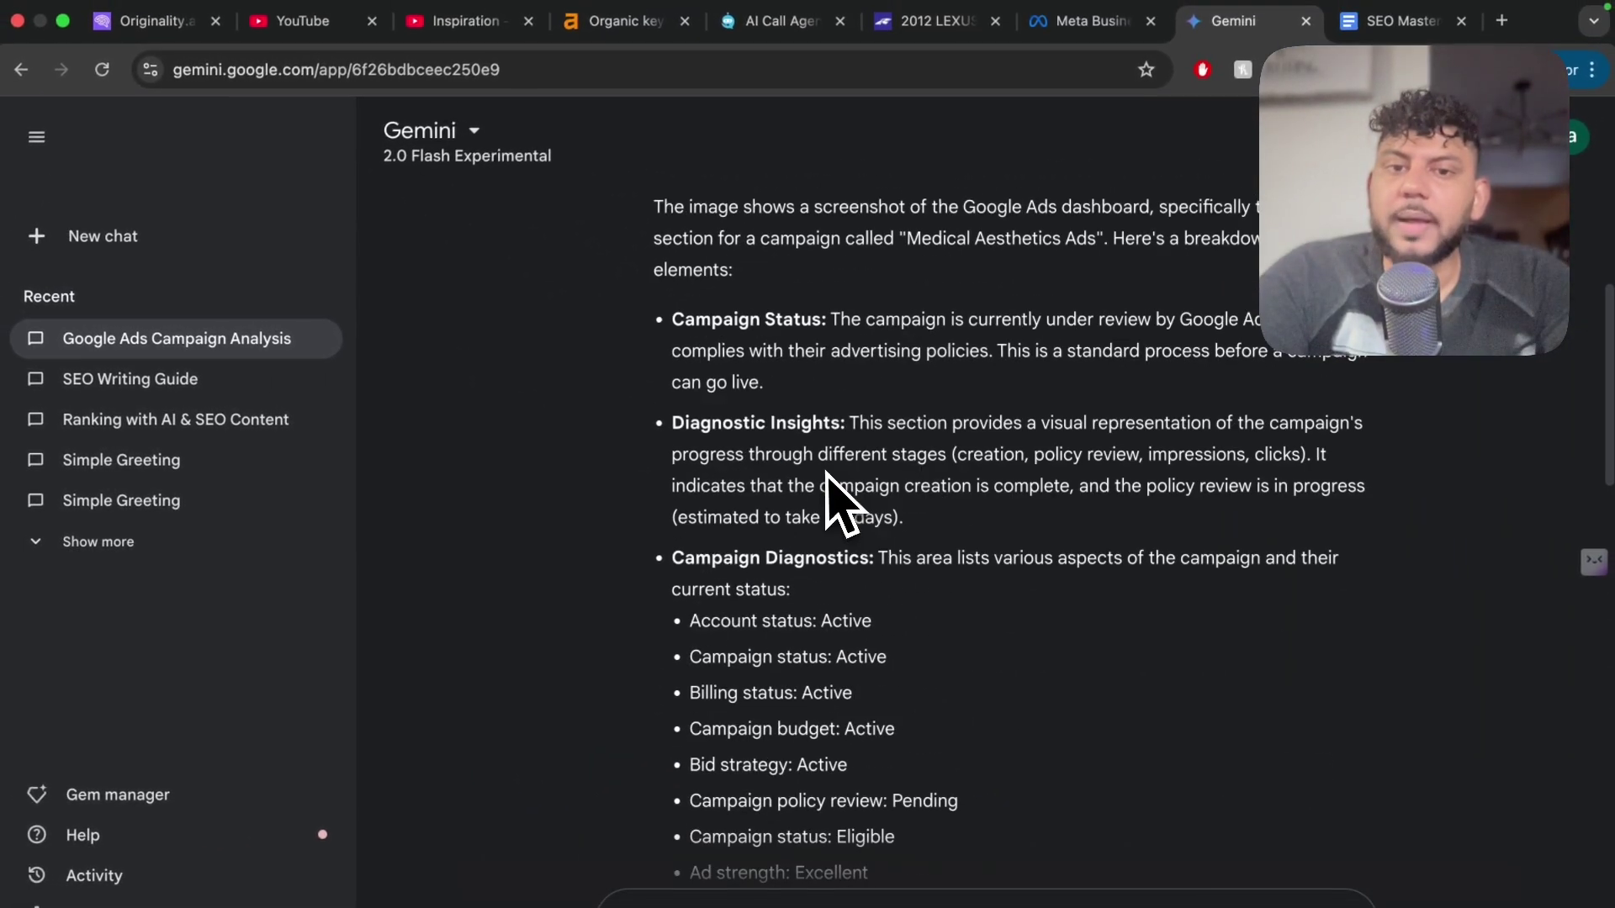
{"action": "scroll", "coordinate": [858, 534], "scroll_direction": "up", "scroll_amount": 2}
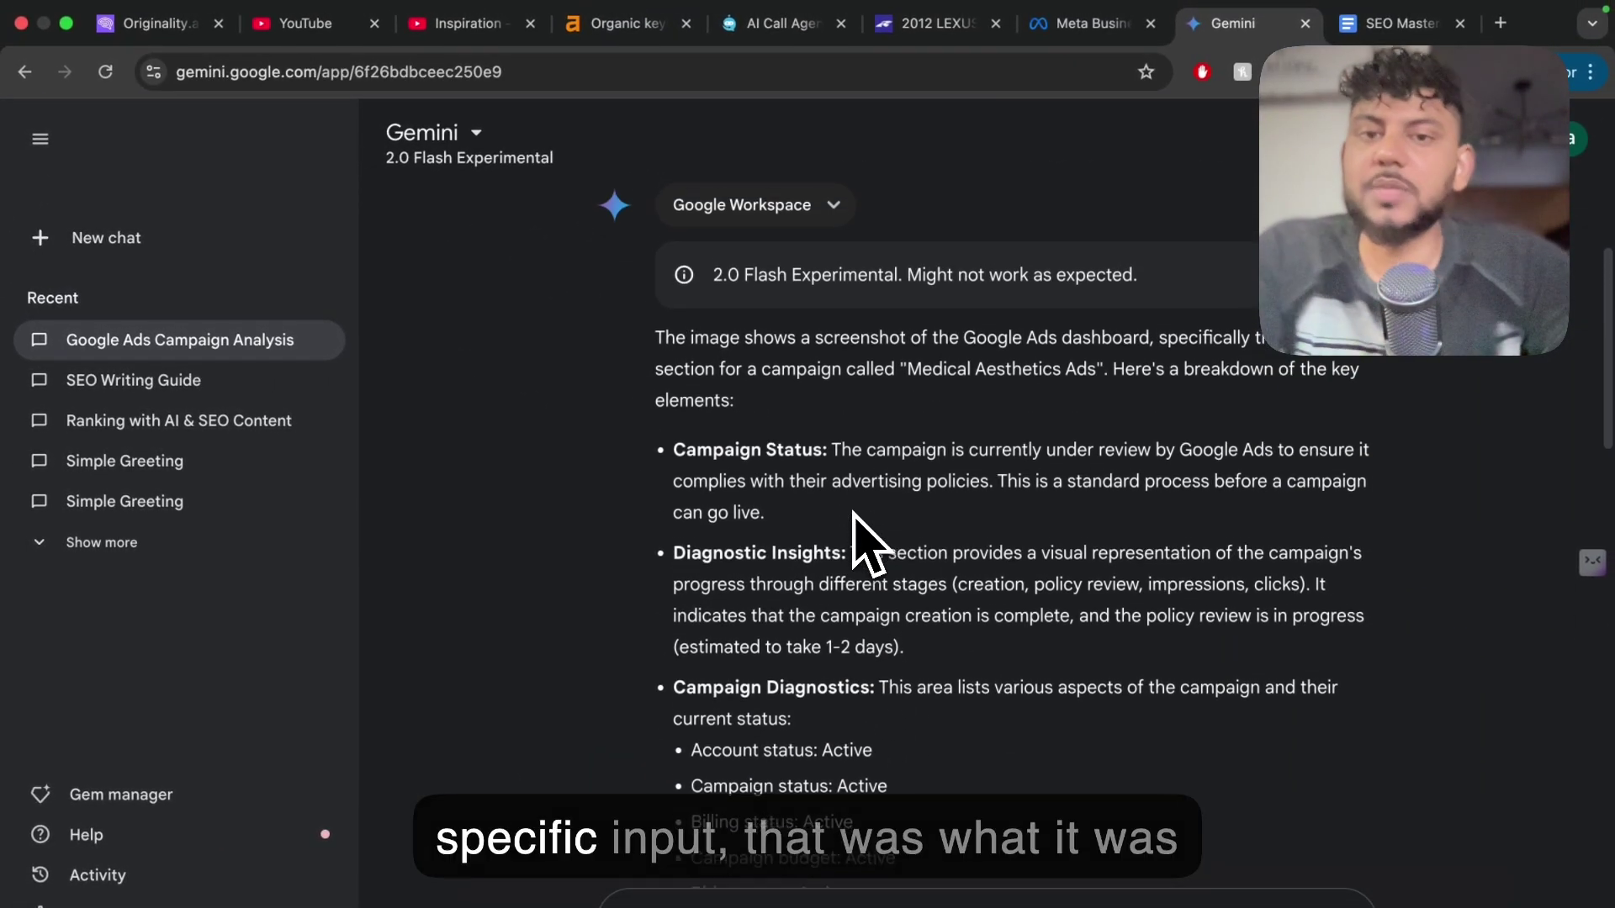
{"action": "scroll", "coordinate": [862, 539], "scroll_direction": "down", "scroll_amount": 8}
{"action": "scroll", "coordinate": [857, 538], "scroll_direction": "down", "scroll_amount": 5}
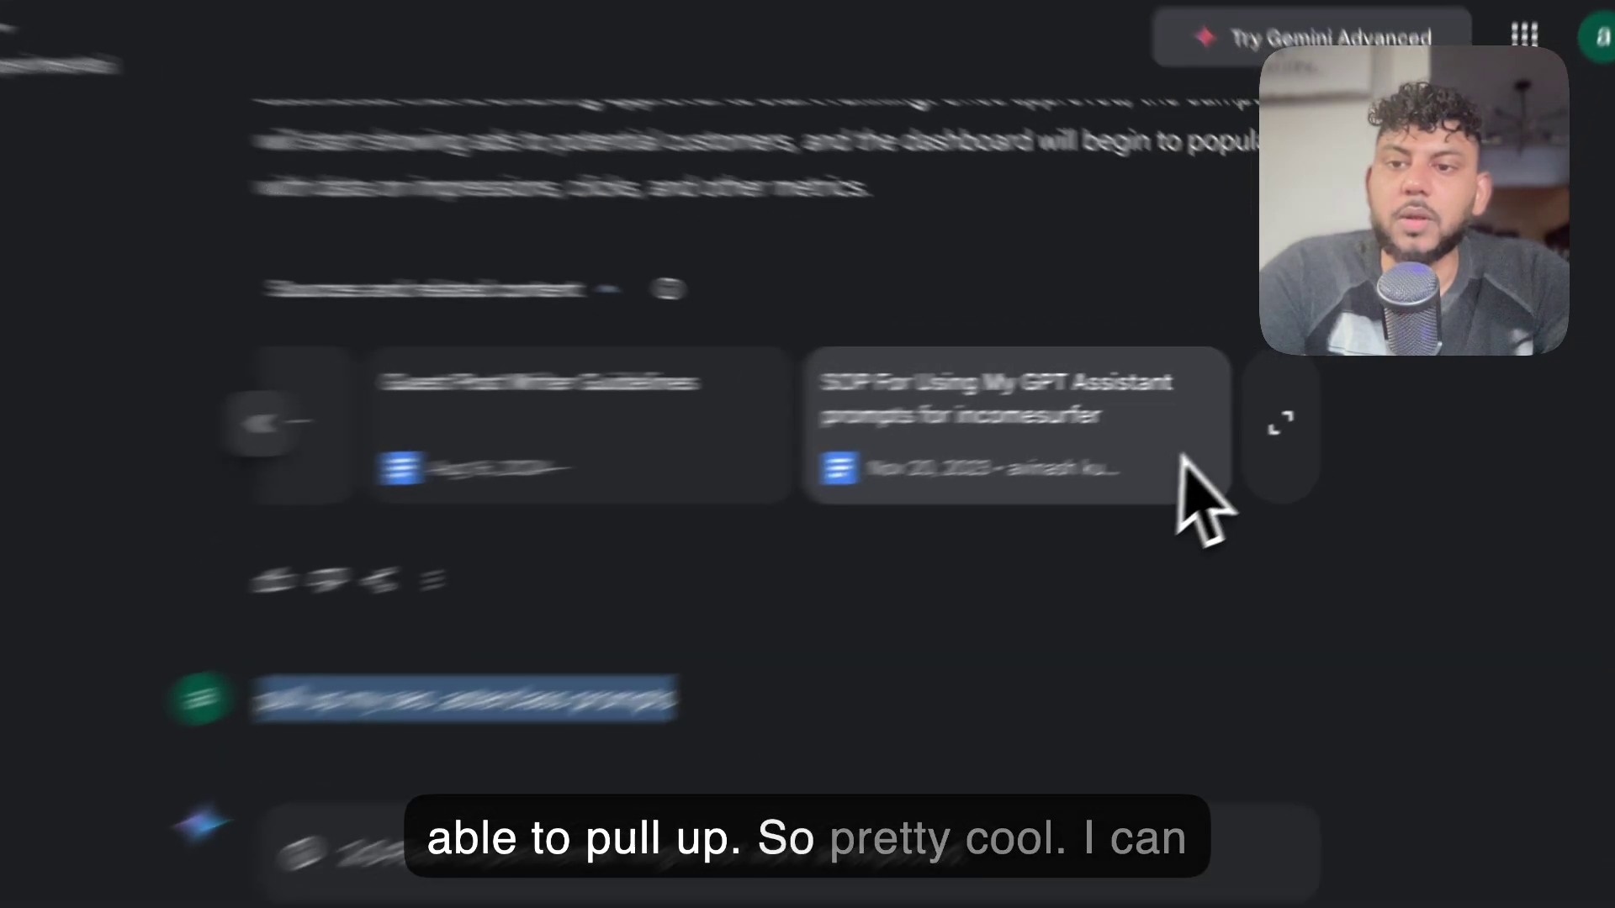
{"action": "left_click", "coordinate": [1350, 403]}
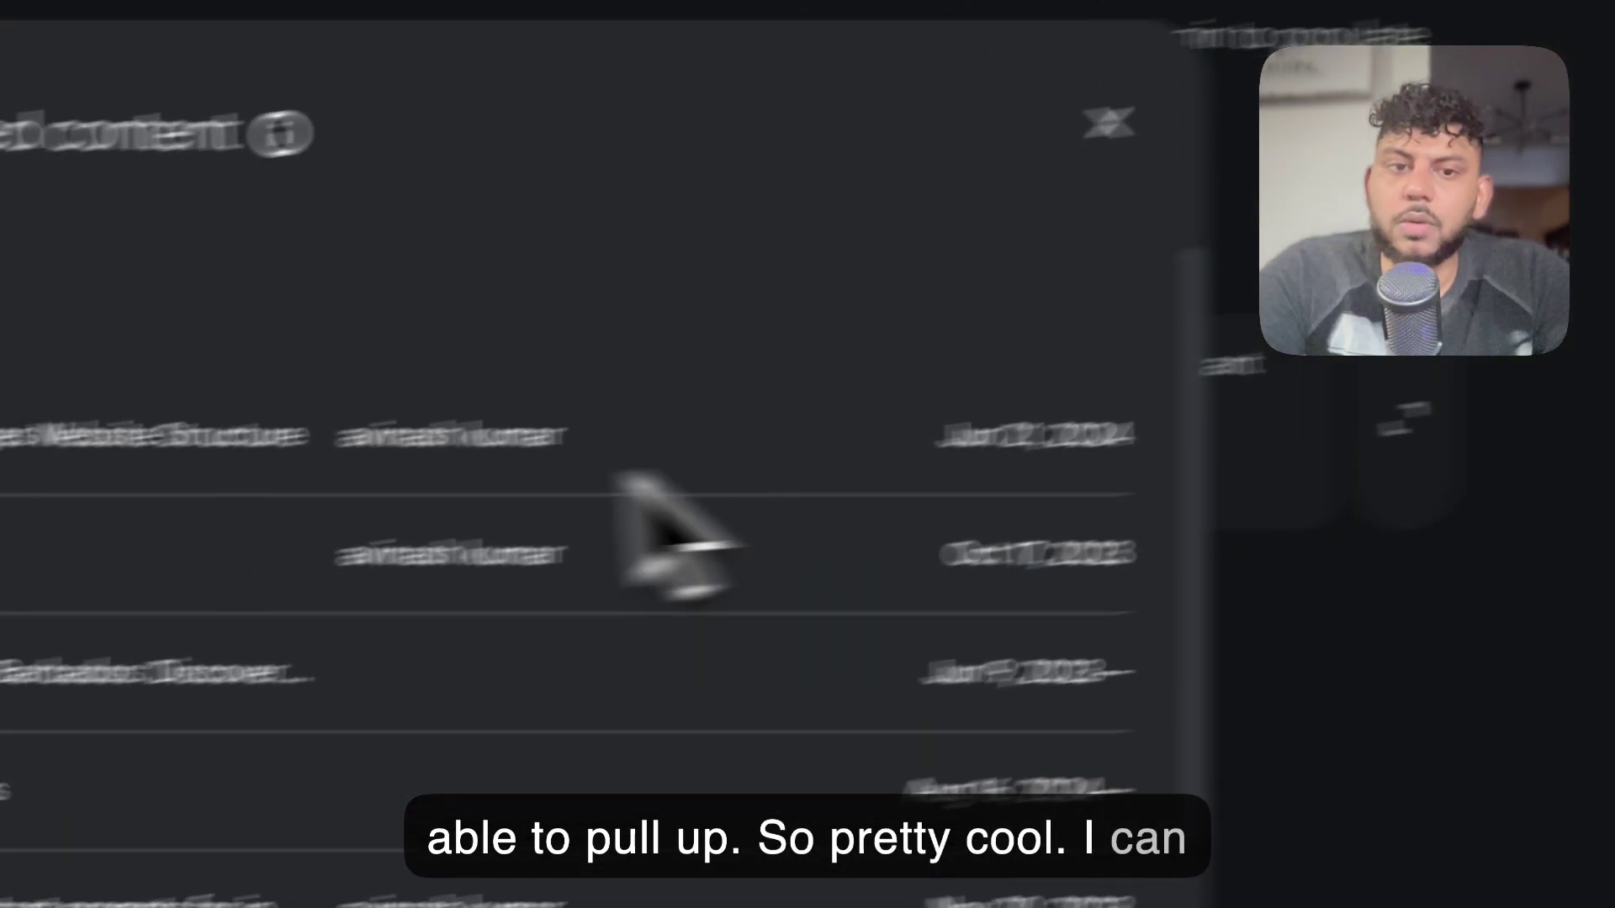
{"action": "scroll", "coordinate": [724, 546], "scroll_direction": "down", "scroll_amount": 3}
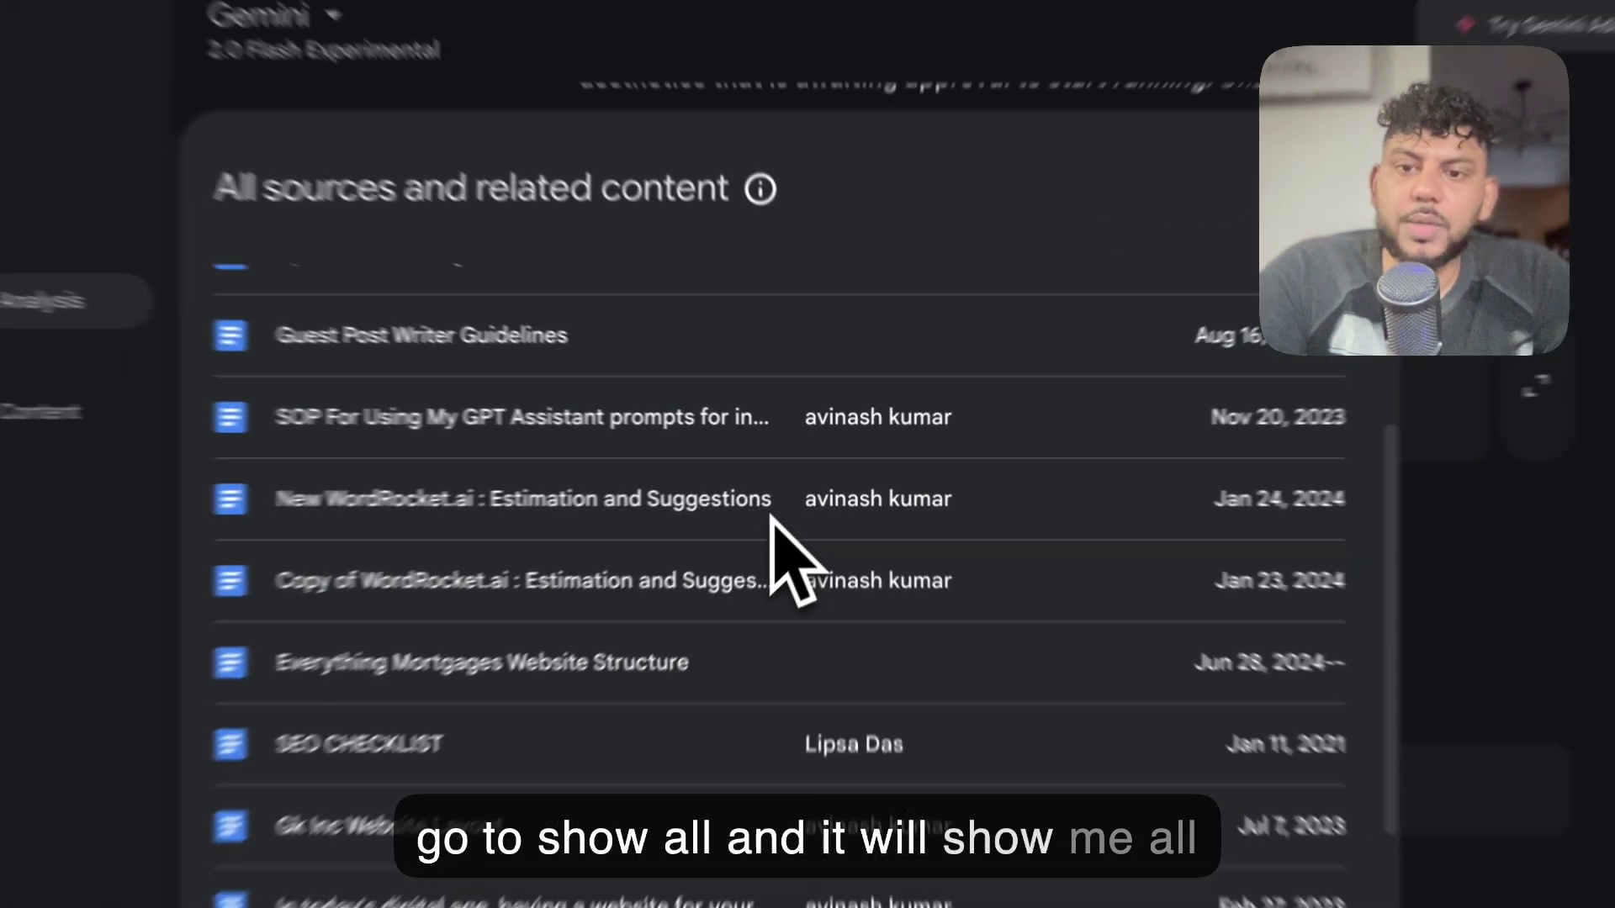
{"action": "scroll", "coordinate": [684, 553], "scroll_direction": "up", "scroll_amount": 3}
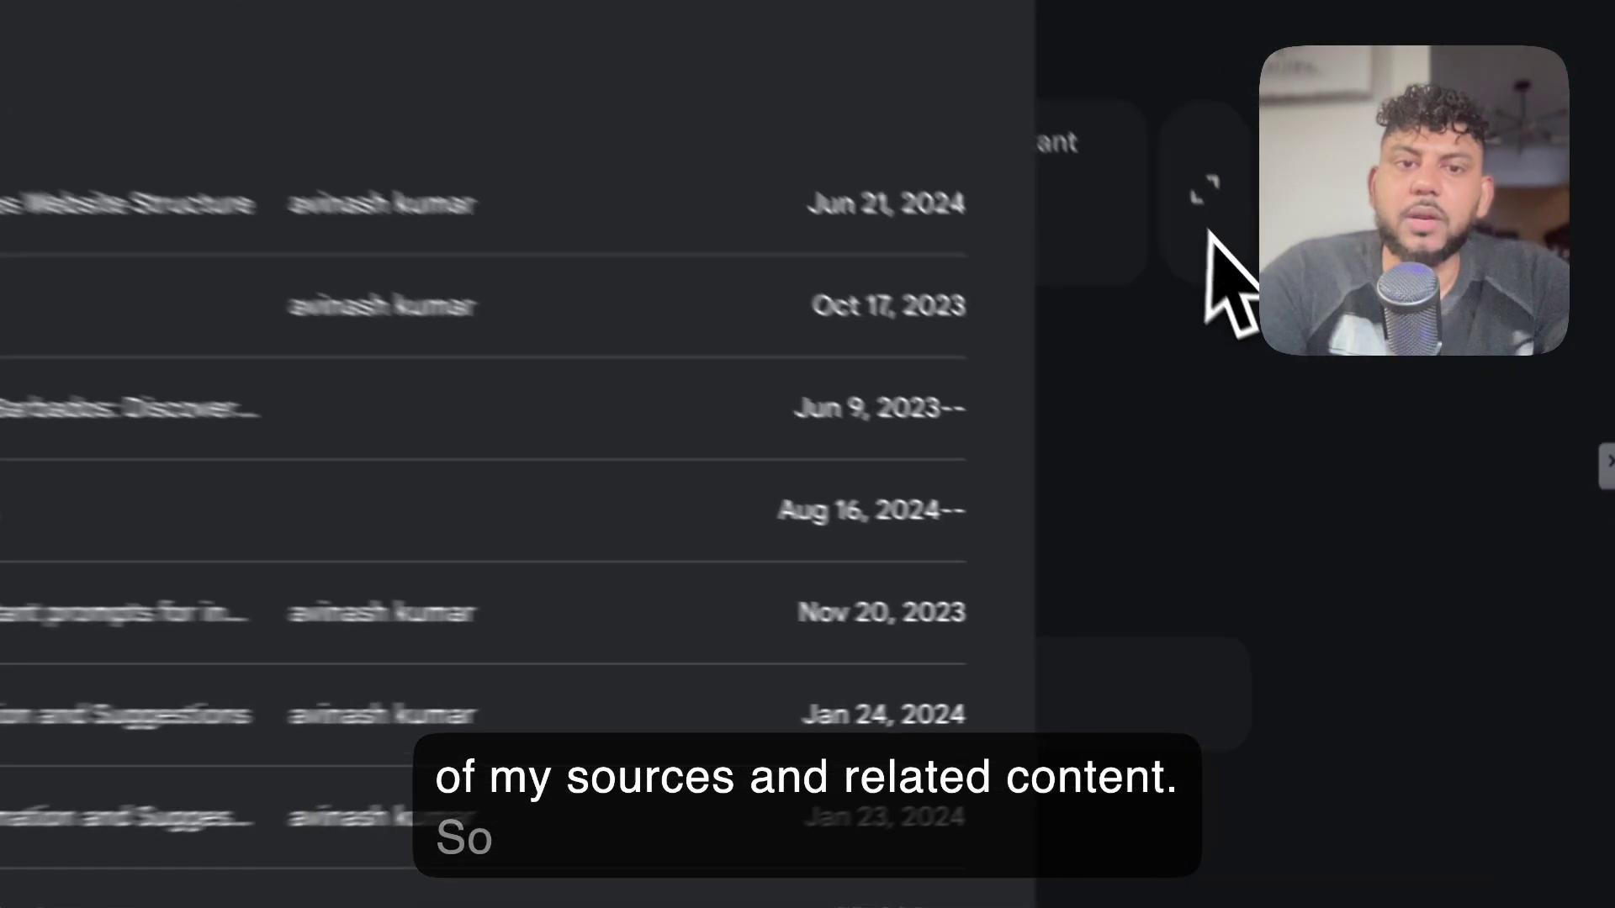
{"action": "left_click", "coordinate": [1356, 437]}
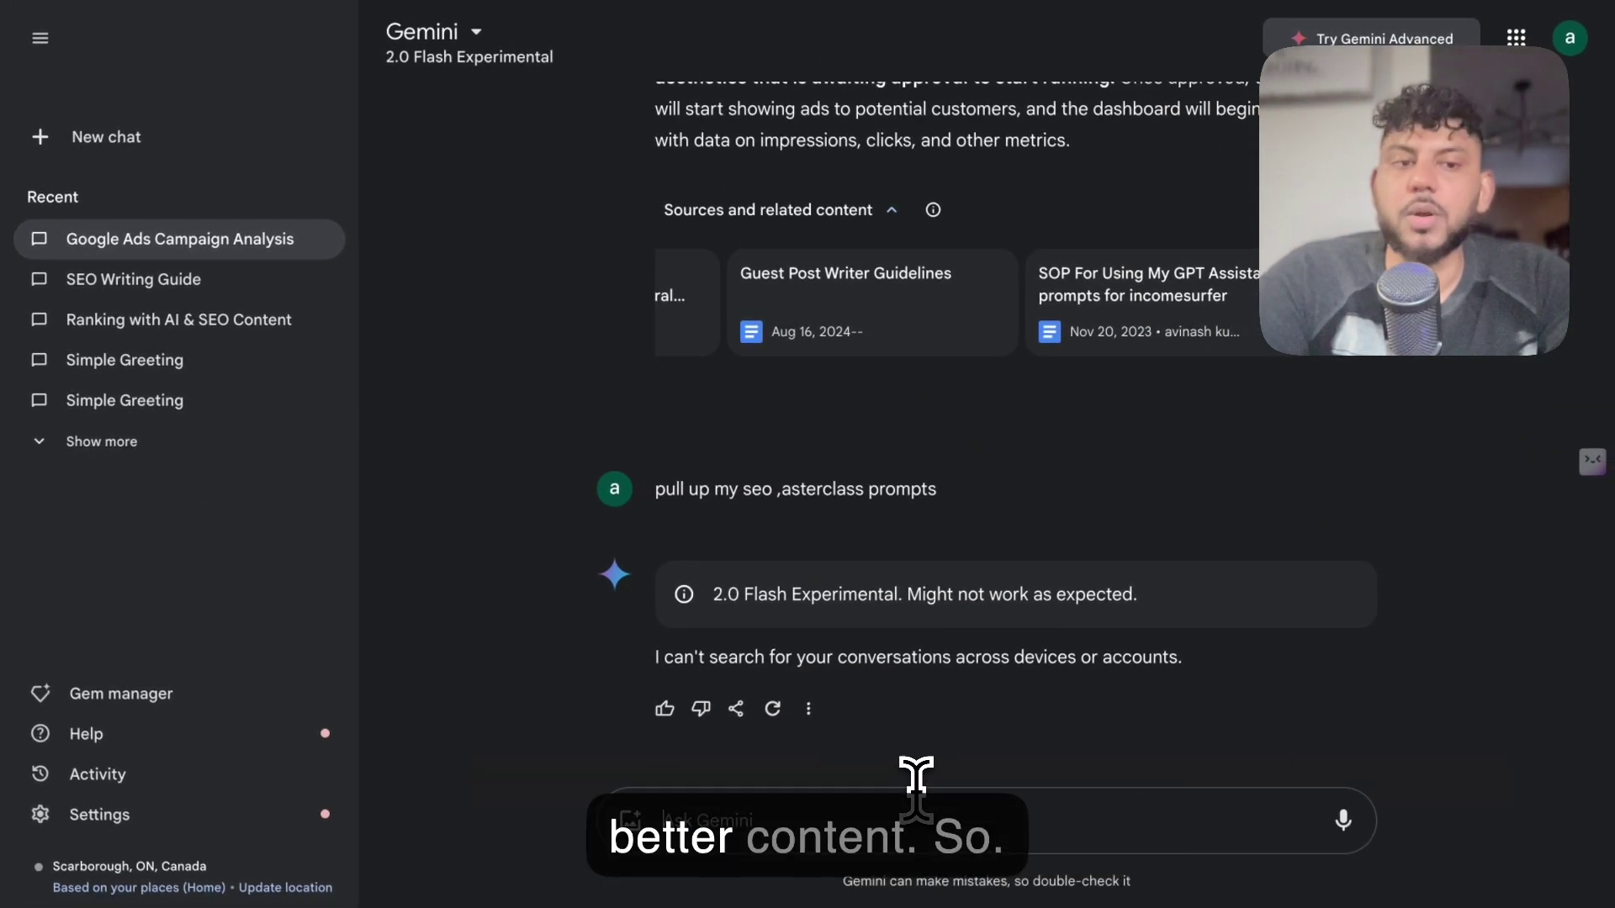
Step: Paste and send the 2000-word Markdown SEO article prompt on starting an AI SaaS company
{"action": "type", "text": "i want you to write following the best seo practices write an article that is 2000 words on how to start and grow an ai saas compnay, include list,tables charts and write in markdown"}
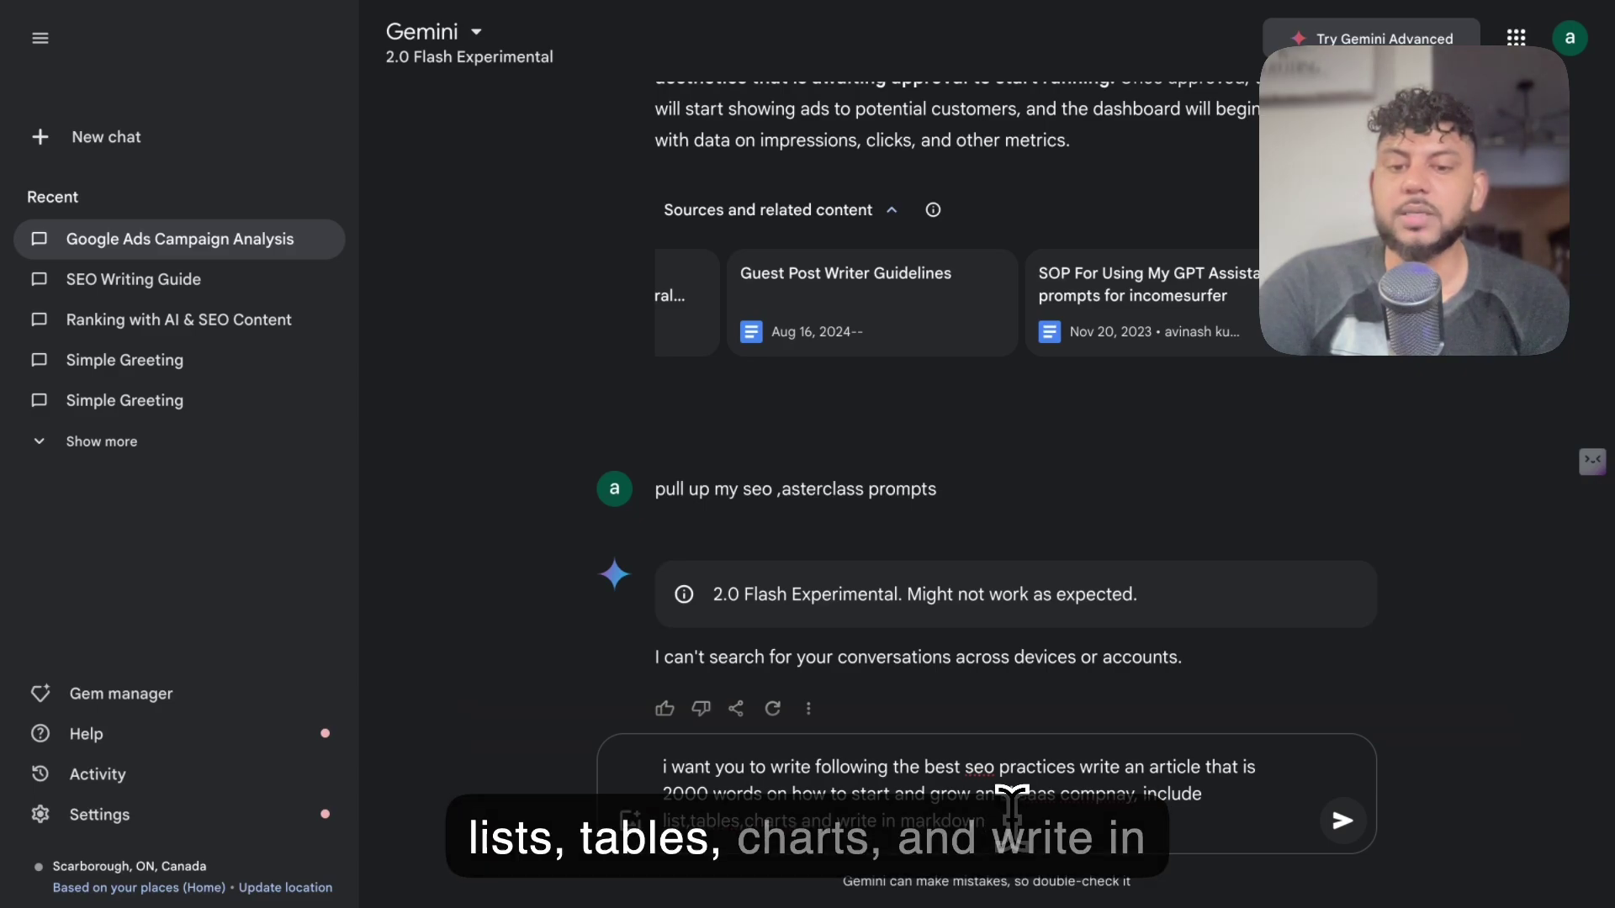
{"action": "key", "text": "Return"}
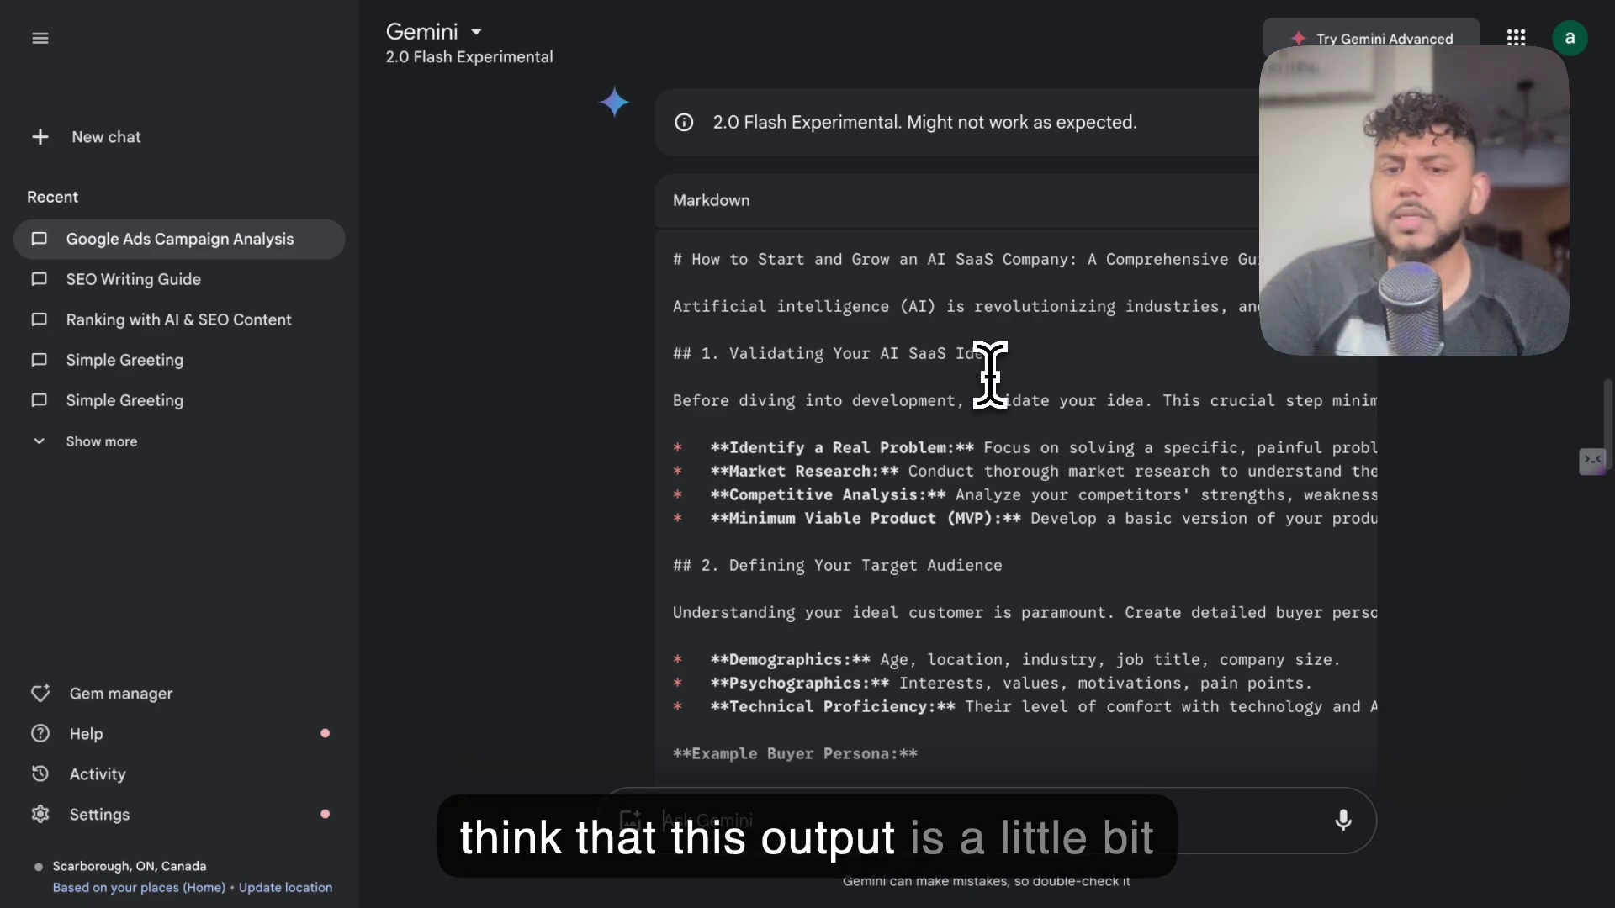
{"action": "scroll", "coordinate": [990, 375], "scroll_direction": "down", "scroll_amount": 1}
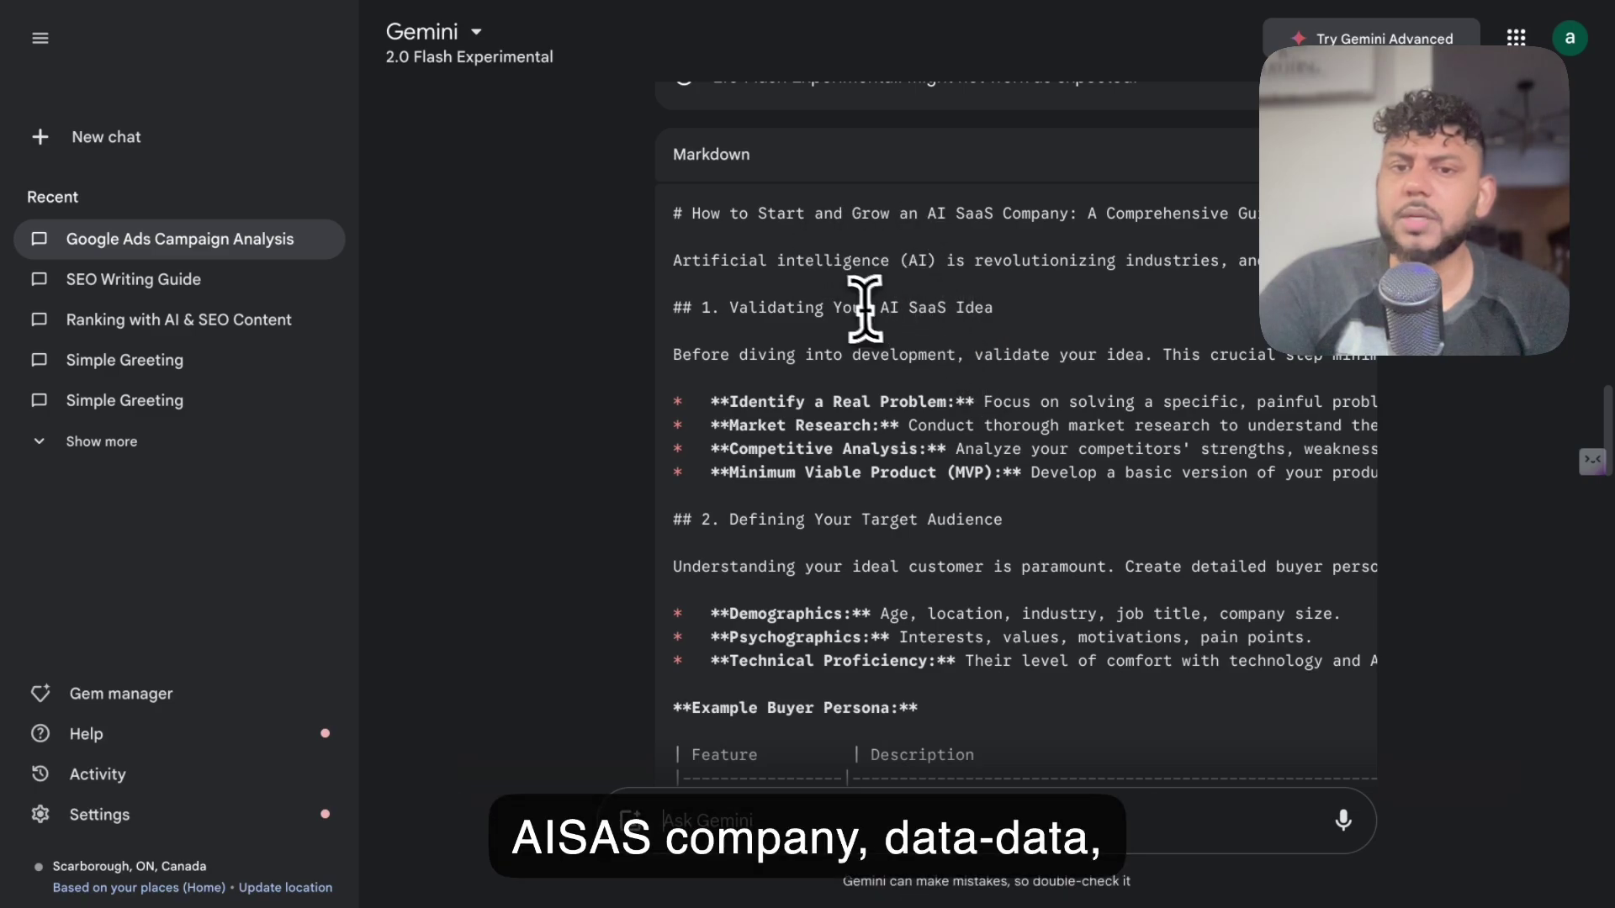
{"action": "scroll", "coordinate": [905, 324], "scroll_direction": "down", "scroll_amount": 5}
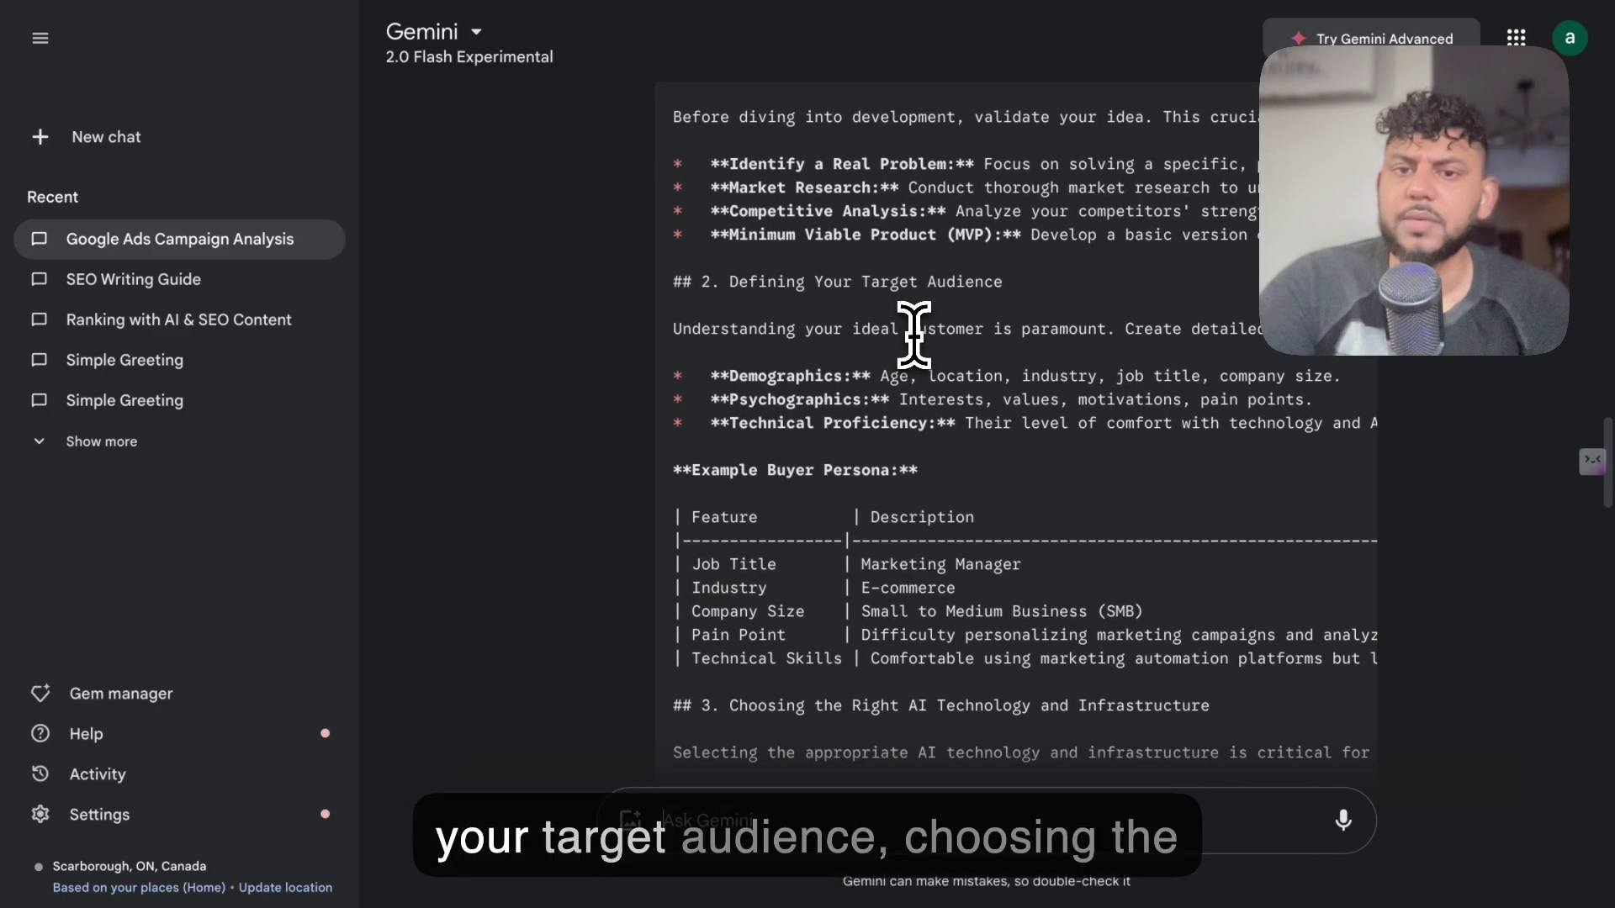
{"action": "scroll", "coordinate": [917, 341], "scroll_direction": "down", "scroll_amount": 7}
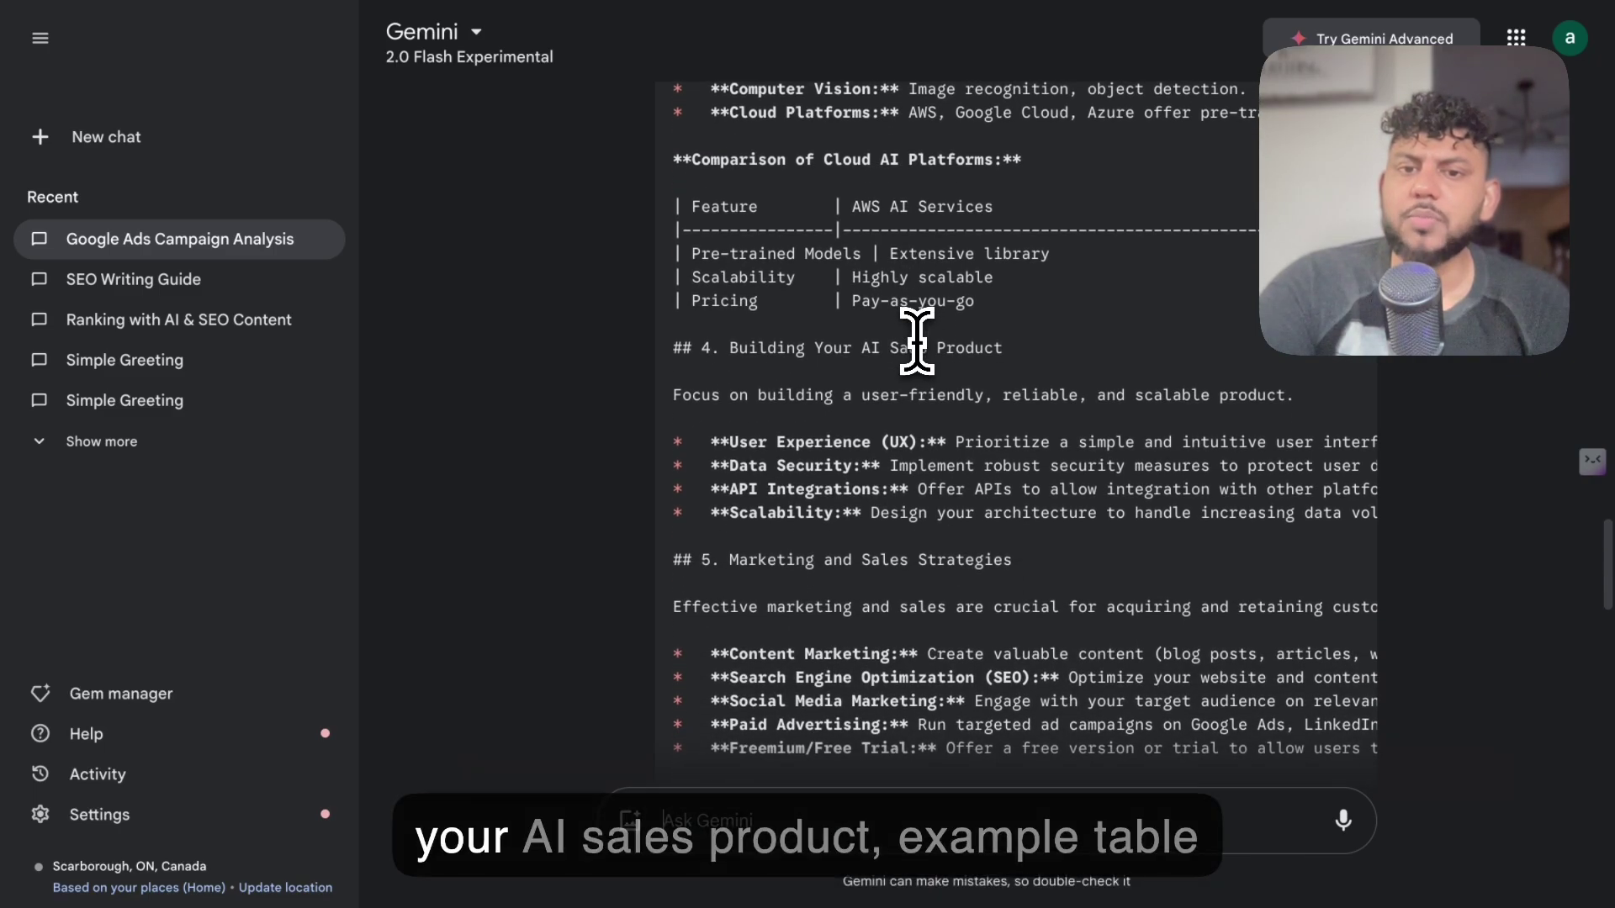
{"action": "scroll", "coordinate": [960, 406], "scroll_direction": "down", "scroll_amount": 12}
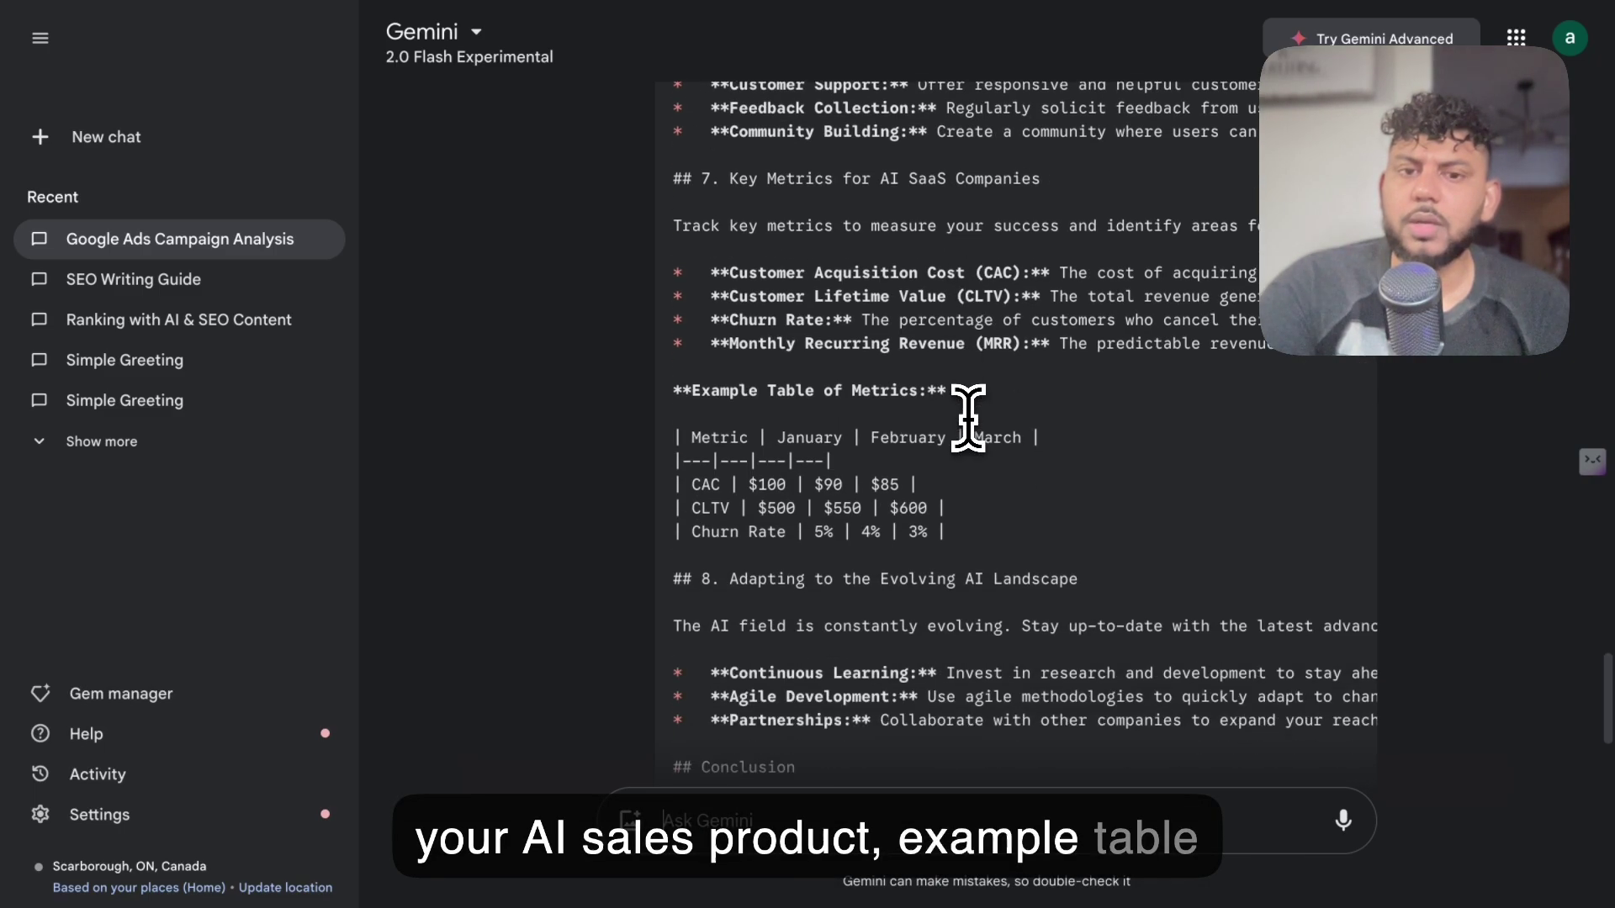
{"action": "scroll", "coordinate": [967, 418], "scroll_direction": "down", "scroll_amount": 4}
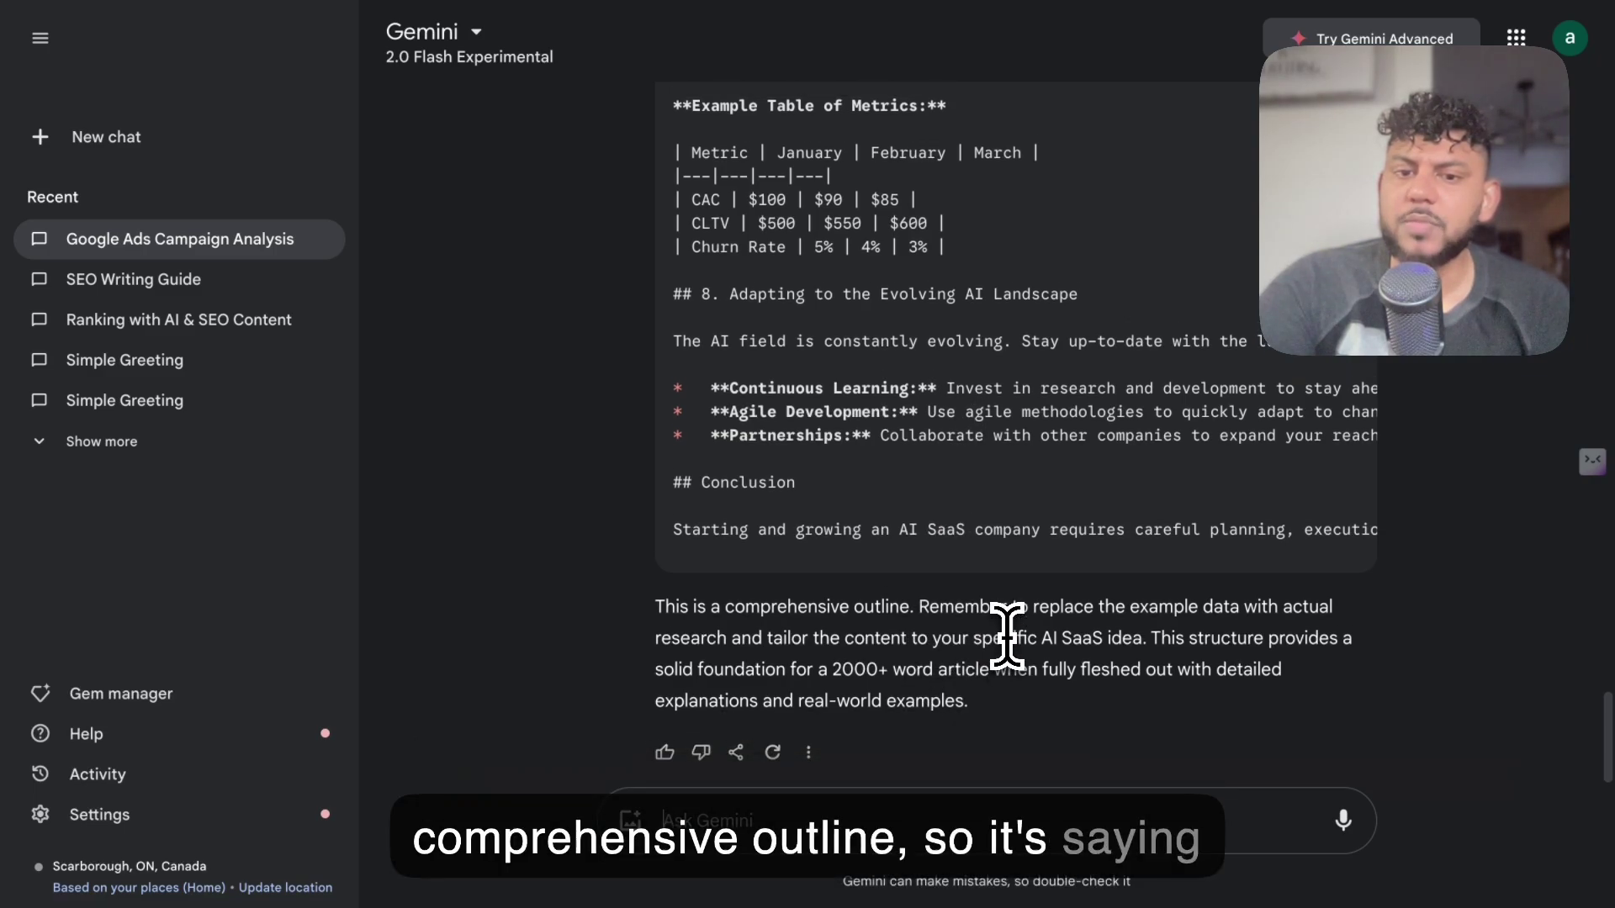
{"action": "scroll", "coordinate": [1007, 637], "scroll_direction": "up", "scroll_amount": 15}
{"action": "scroll", "coordinate": [1036, 479], "scroll_direction": "up", "scroll_amount": 10}
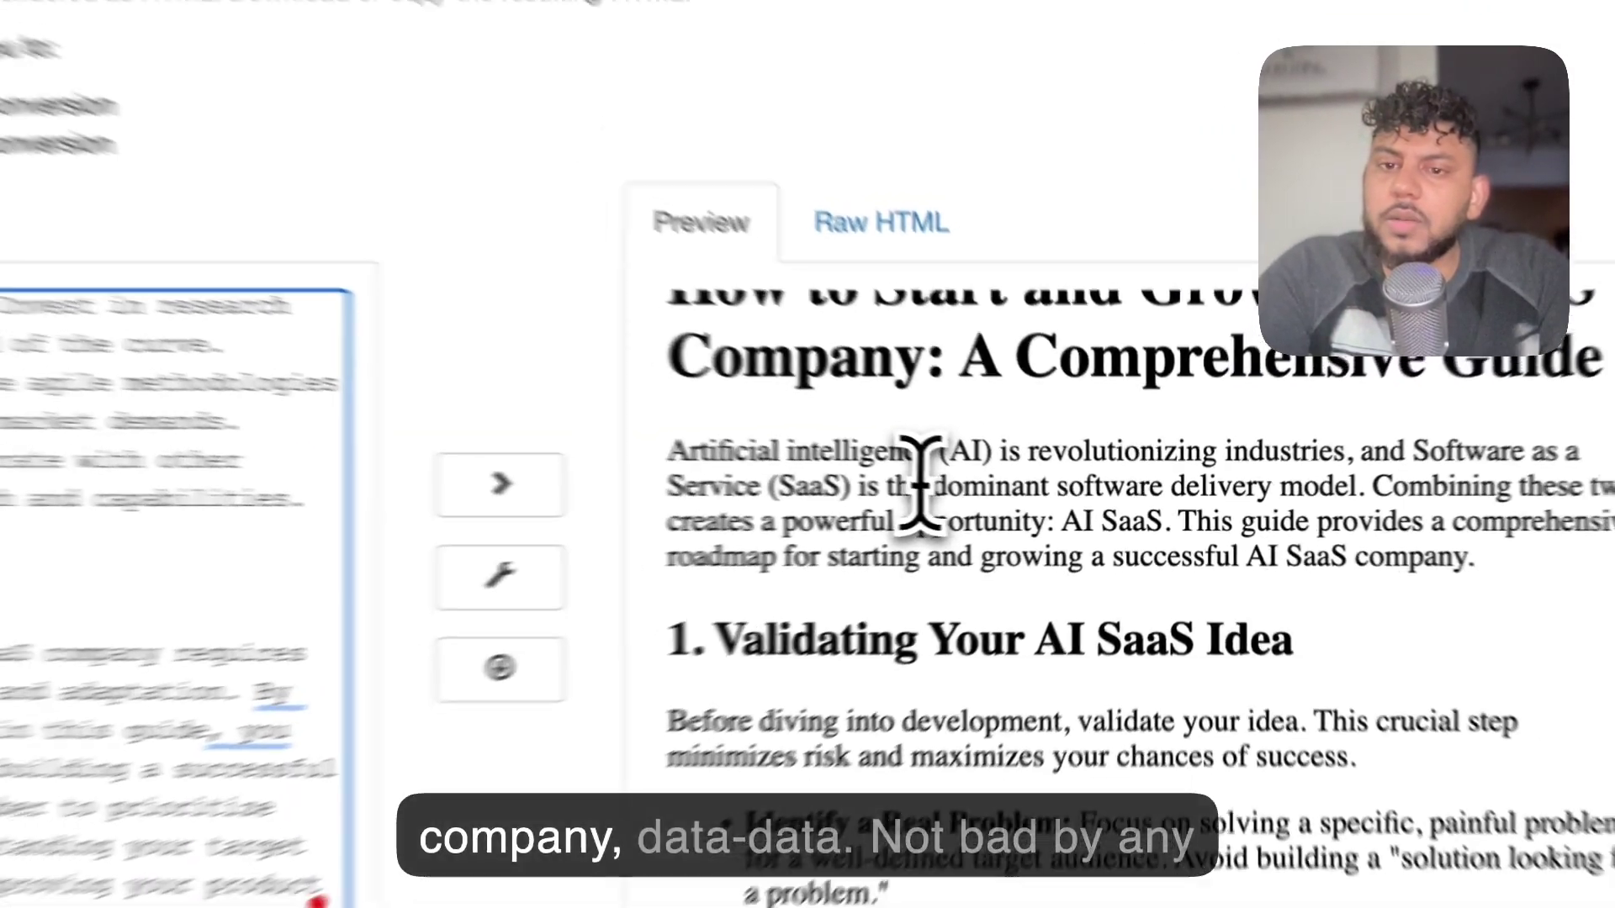
Step: Scroll the rendered article preview and right-click the selected text to count its words
{"action": "scroll", "coordinate": [1014, 496], "scroll_direction": "down", "scroll_amount": 5}
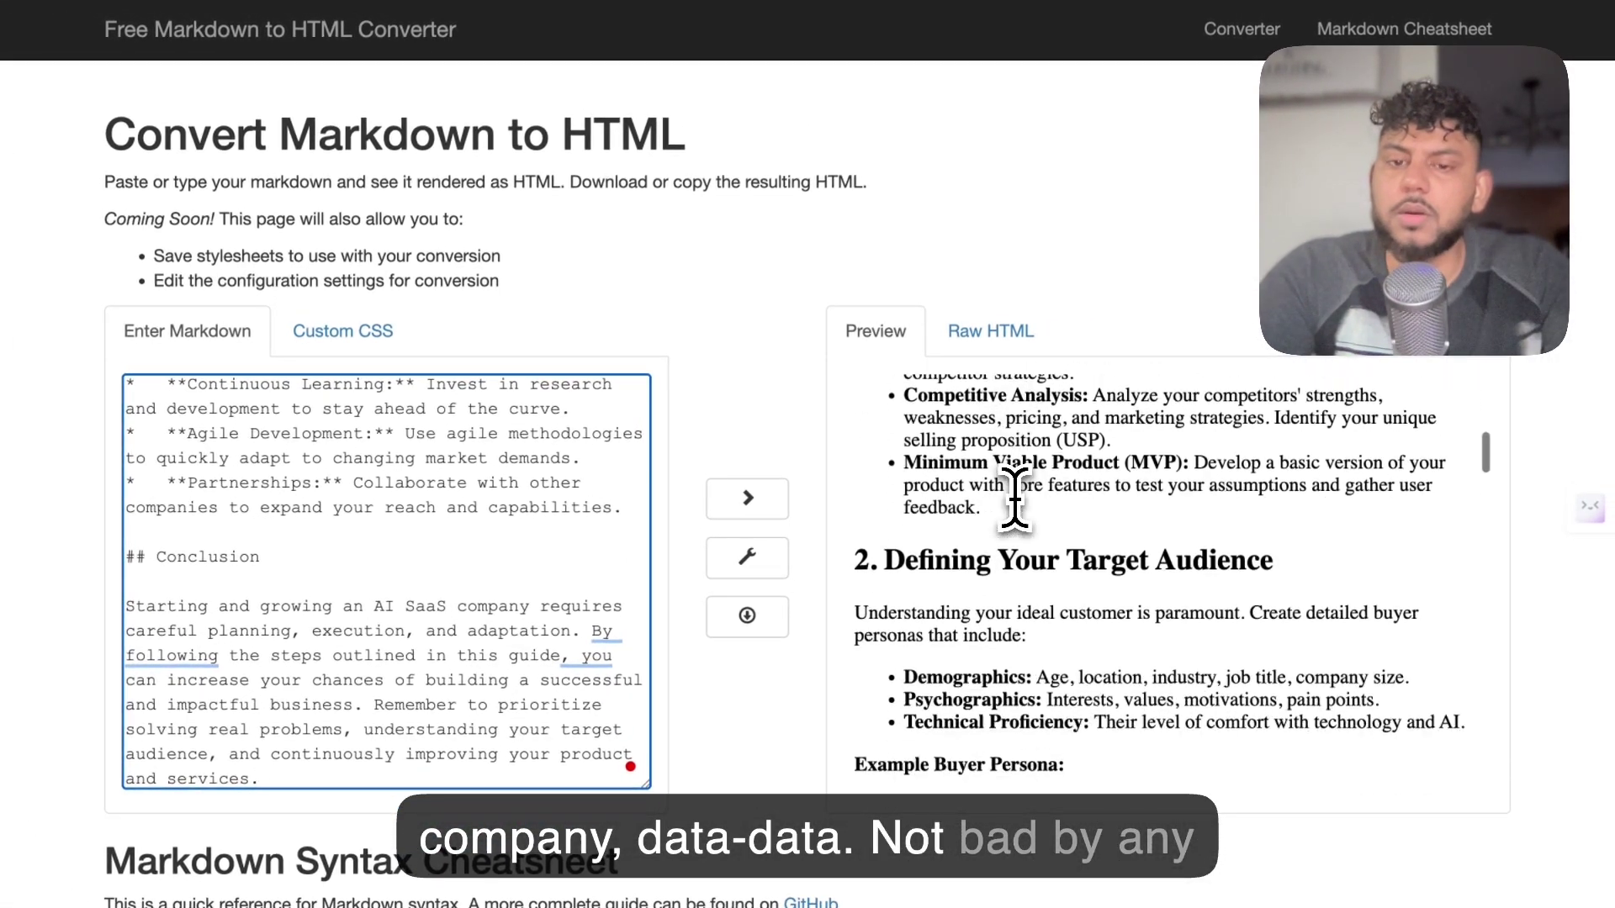
{"action": "scroll", "coordinate": [1015, 496], "scroll_direction": "down", "scroll_amount": 4}
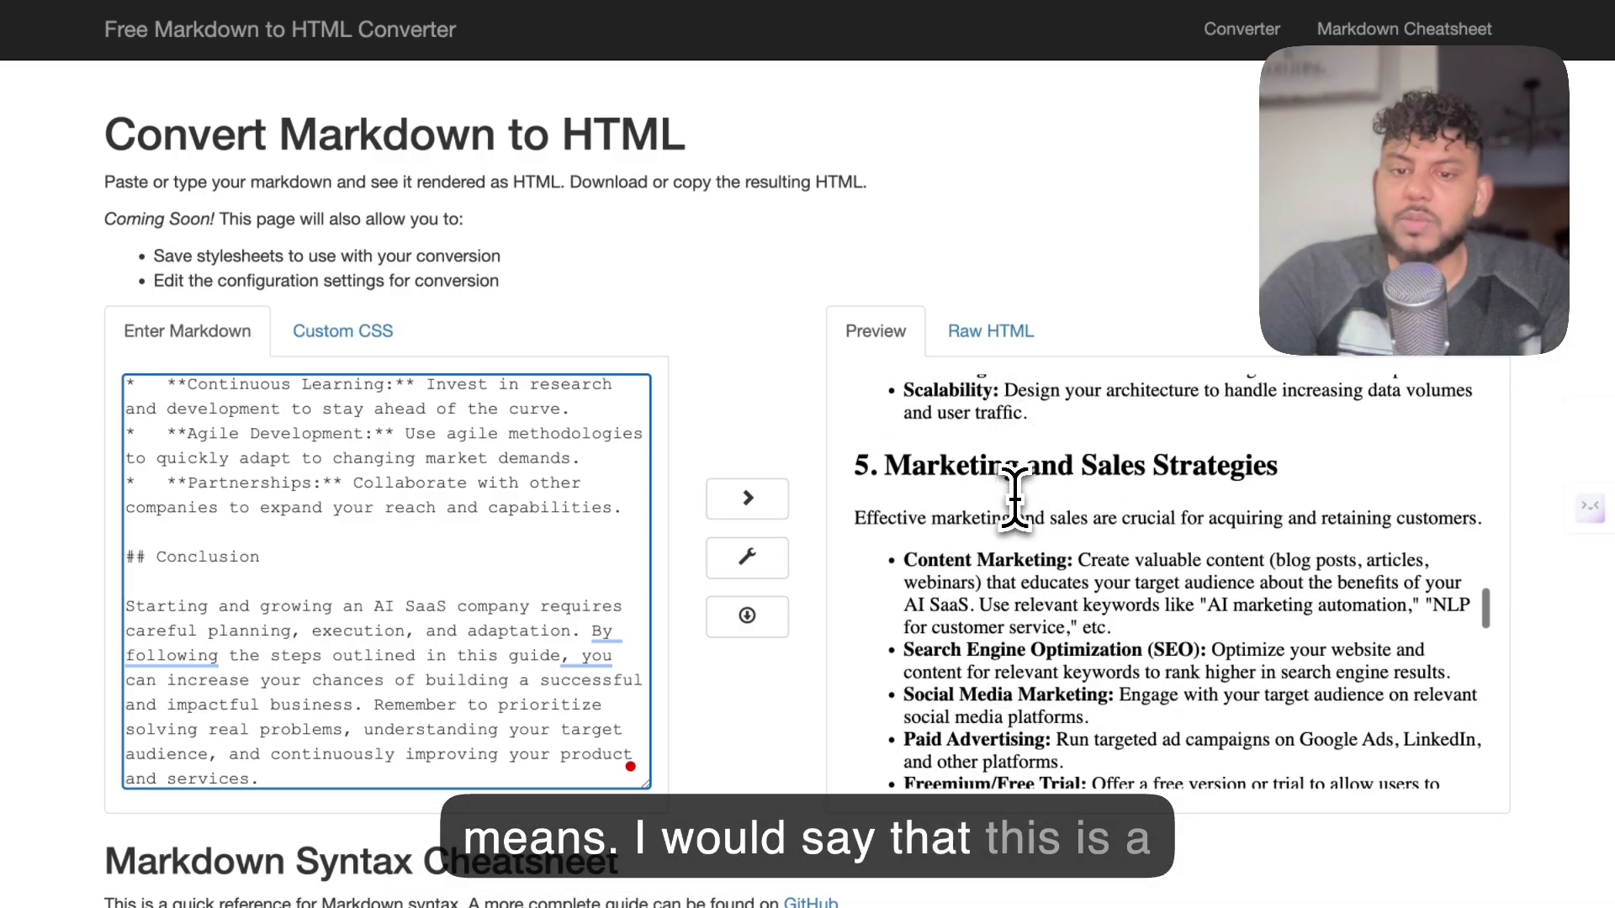
{"action": "scroll", "coordinate": [1015, 496], "scroll_direction": "down", "scroll_amount": 7}
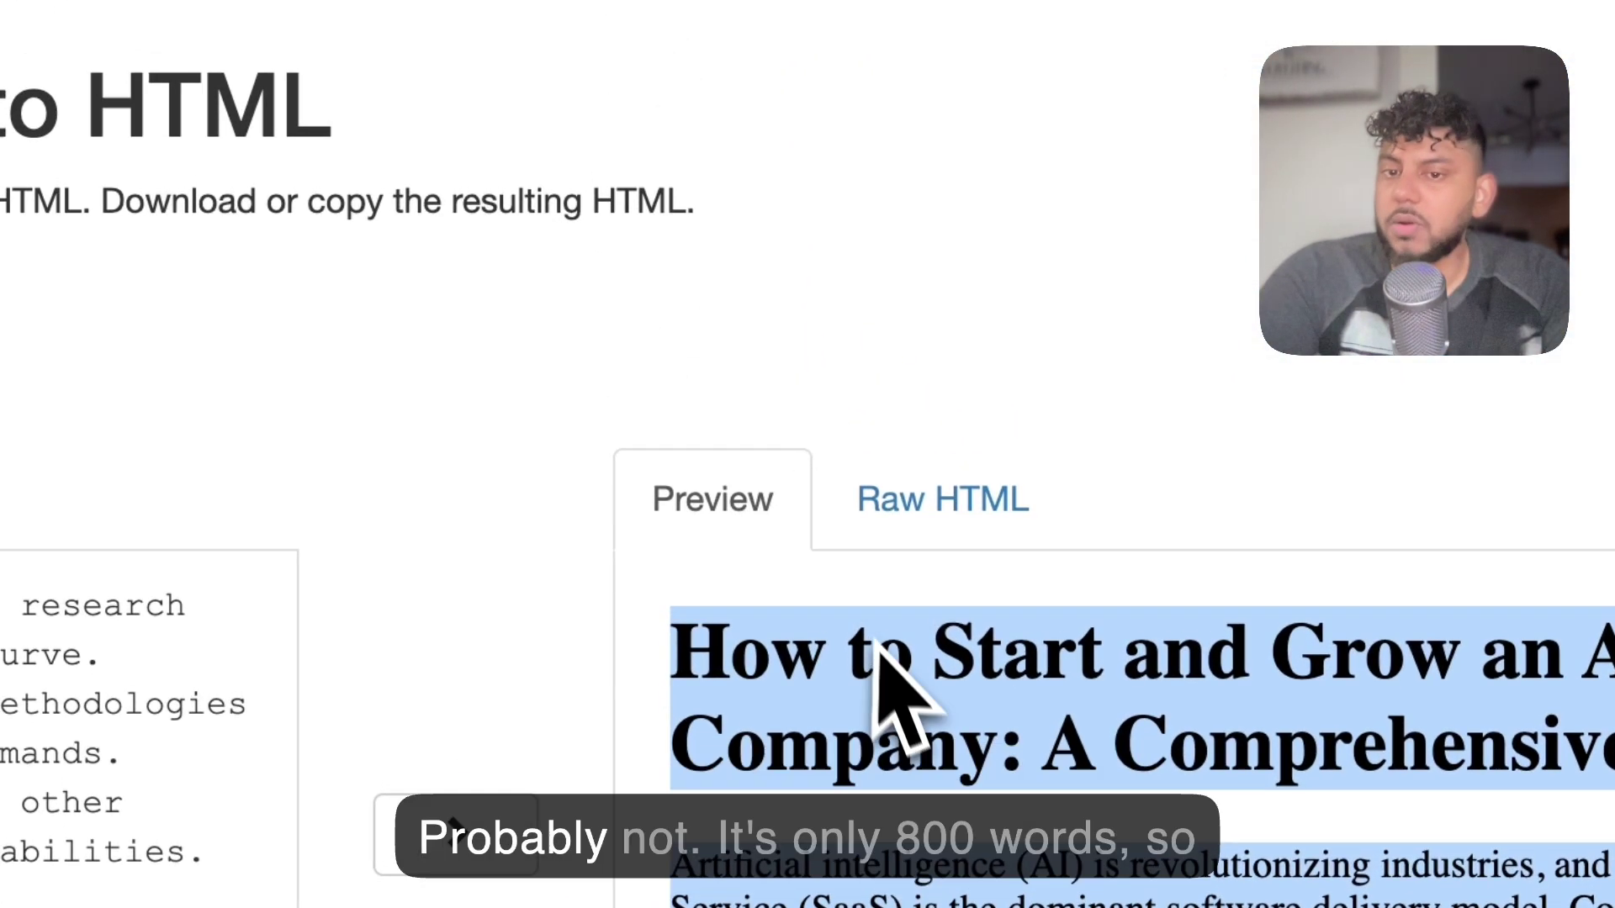
{"action": "right_click", "coordinate": [880, 654]}
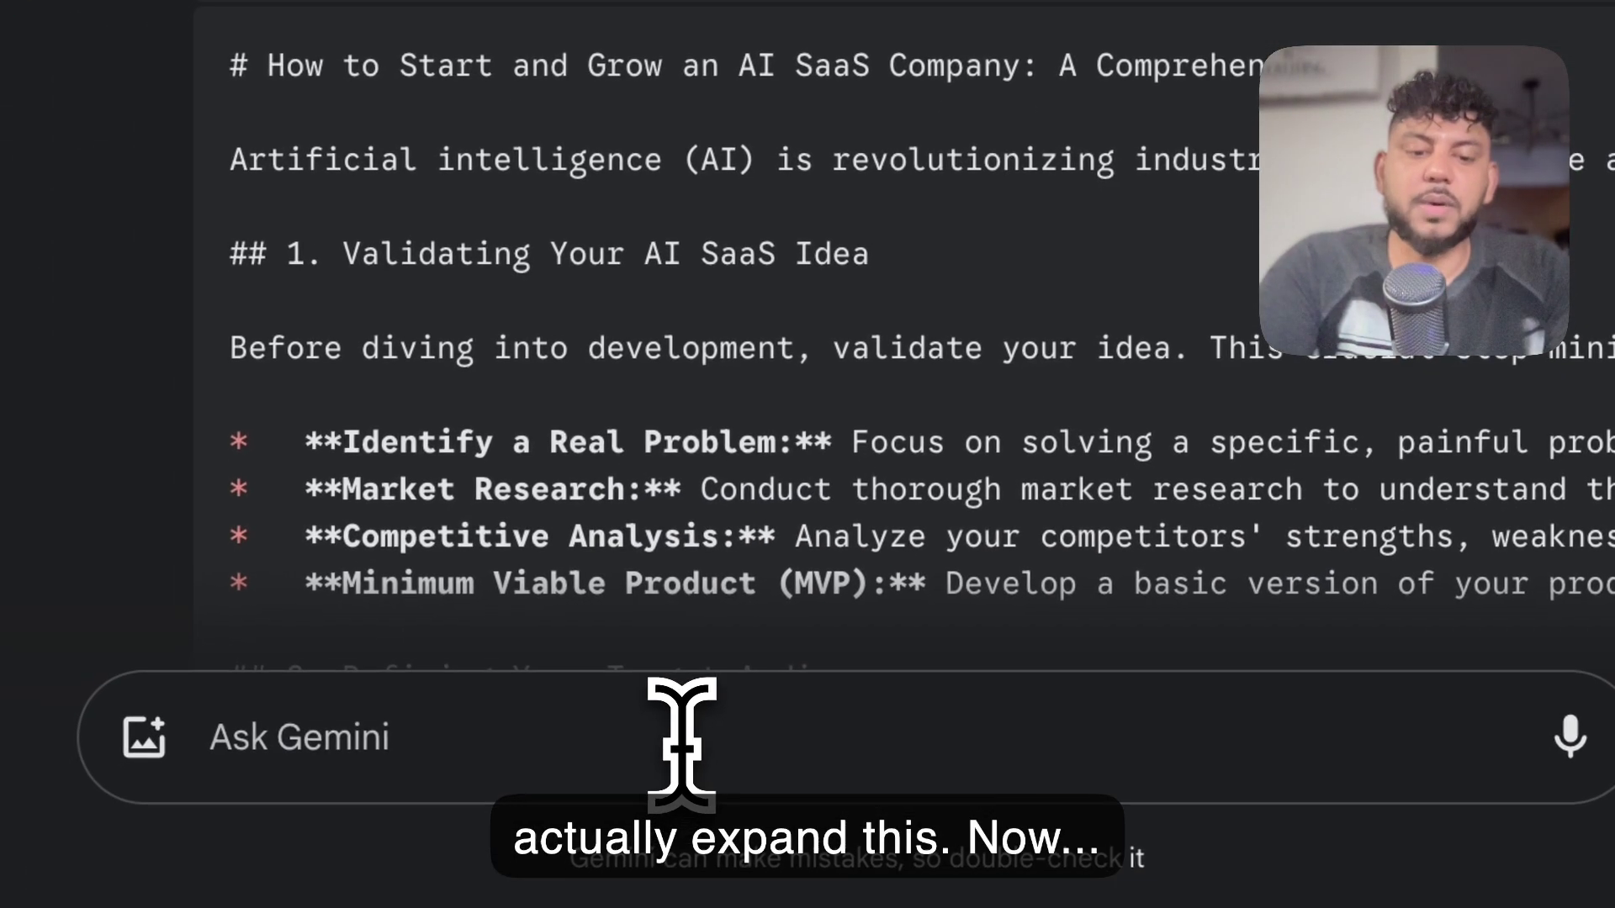
Step: Send 'now keeping the same style, tone expand the article to be 2000 words'
{"action": "left_click", "coordinate": [681, 740]}
{"action": "type", "text": "no"}
{"action": "type", "text": "w keeping the same style, tone expand the article to be 2000 words"}
{"action": "key", "text": "Return"}
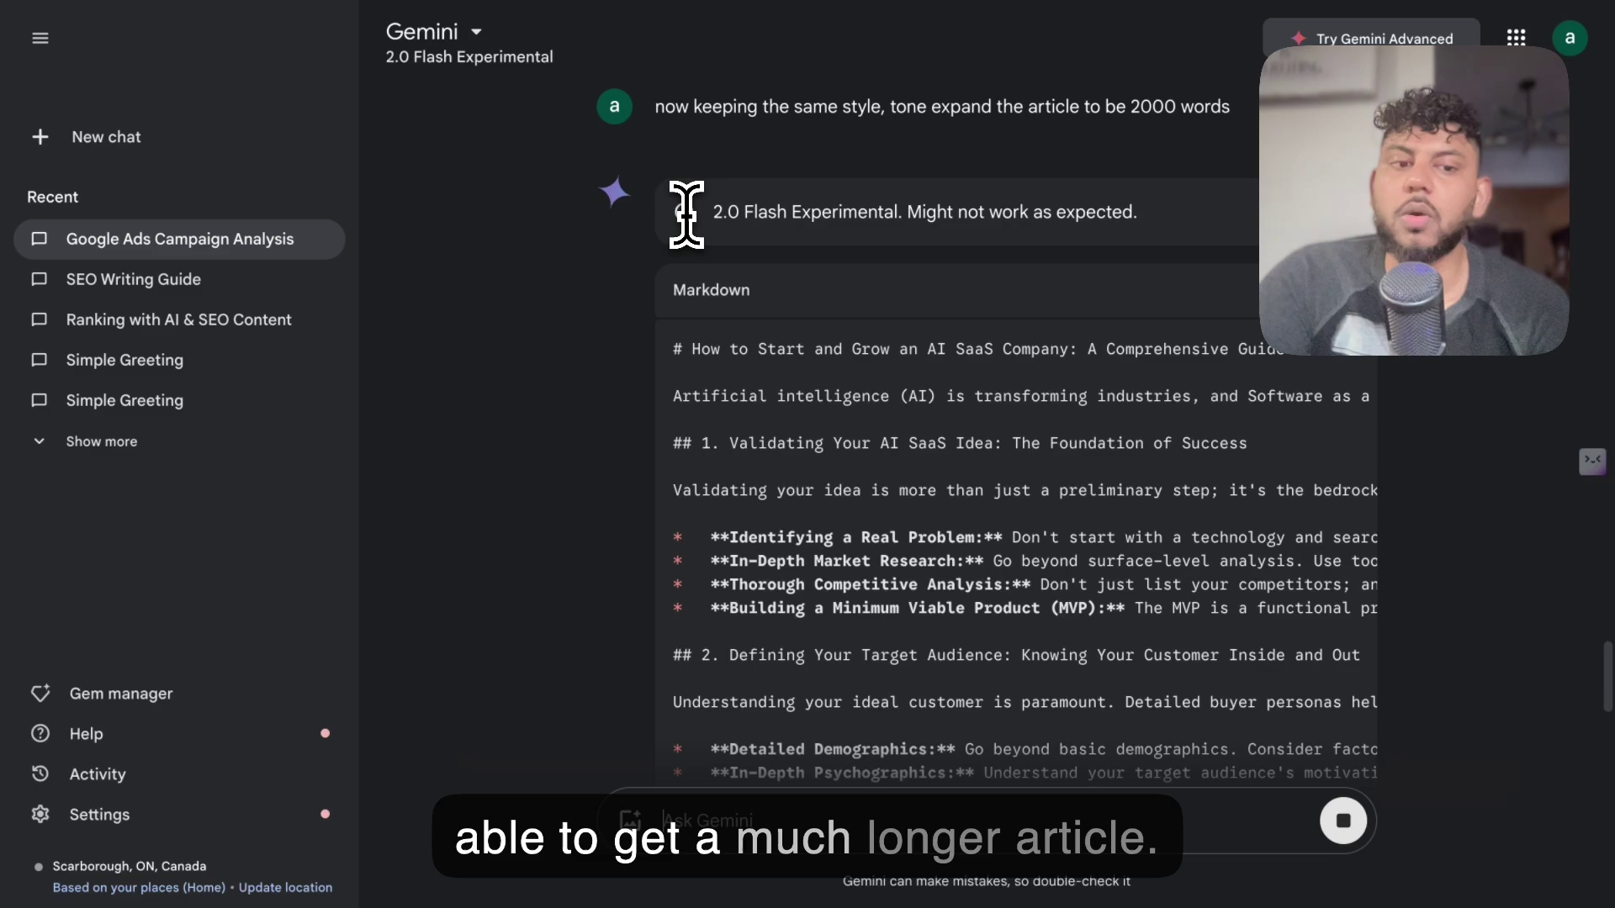
Step: Scroll the expanded article preview down to the cloud AI platforms comparison table
{"action": "scroll", "coordinate": [1178, 458], "scroll_direction": "down", "scroll_amount": 3}
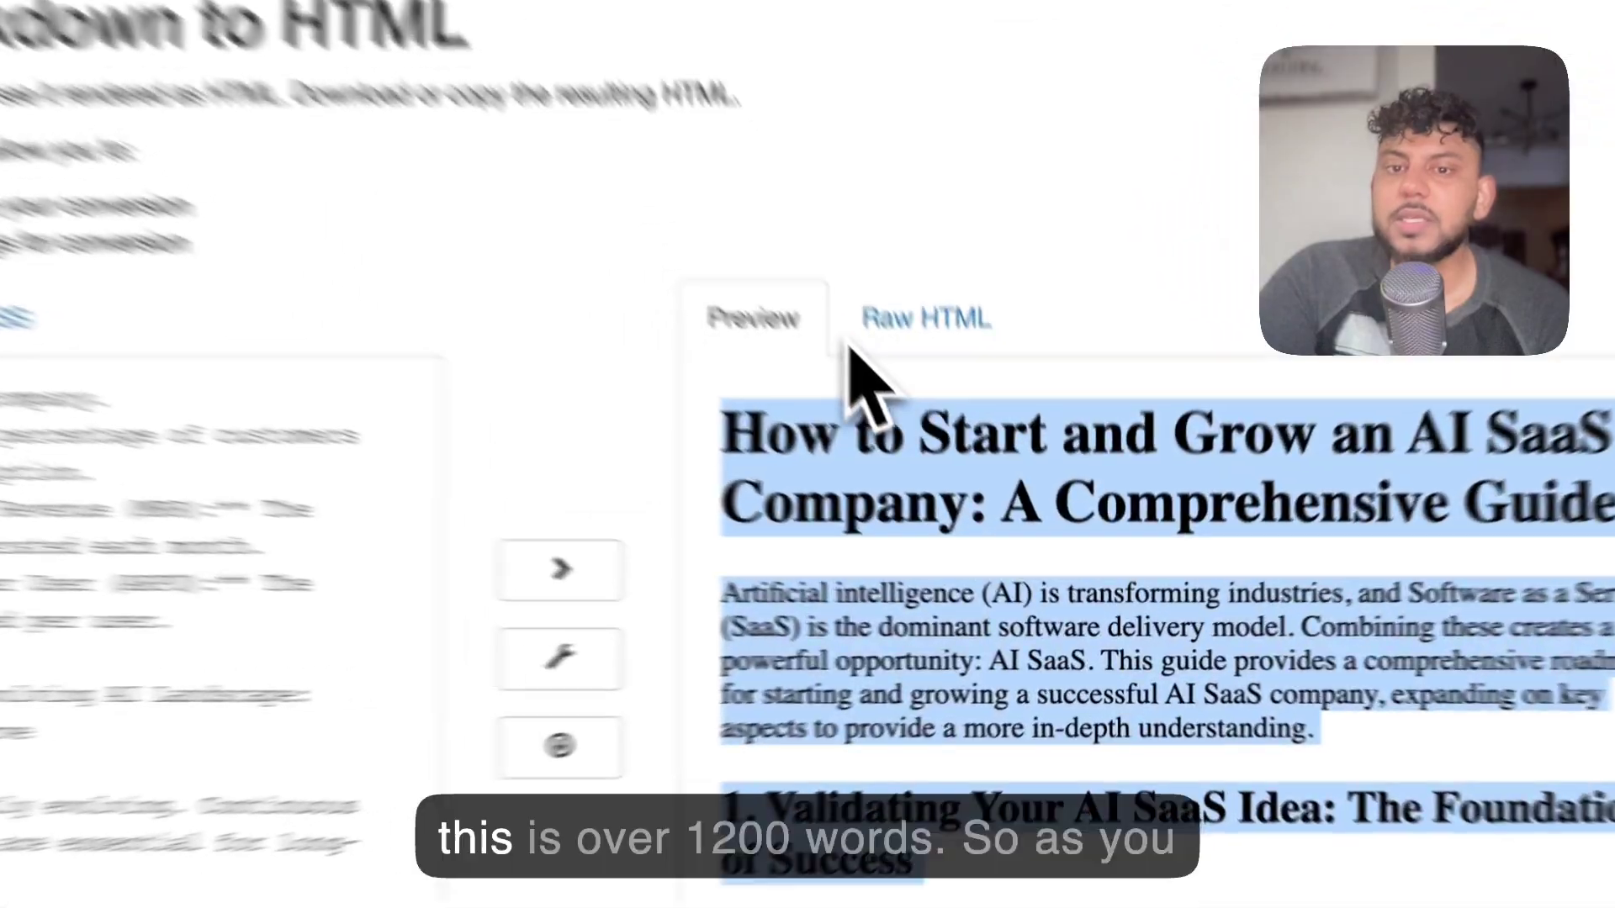
{"action": "scroll", "coordinate": [942, 698], "scroll_direction": "down", "scroll_amount": 7}
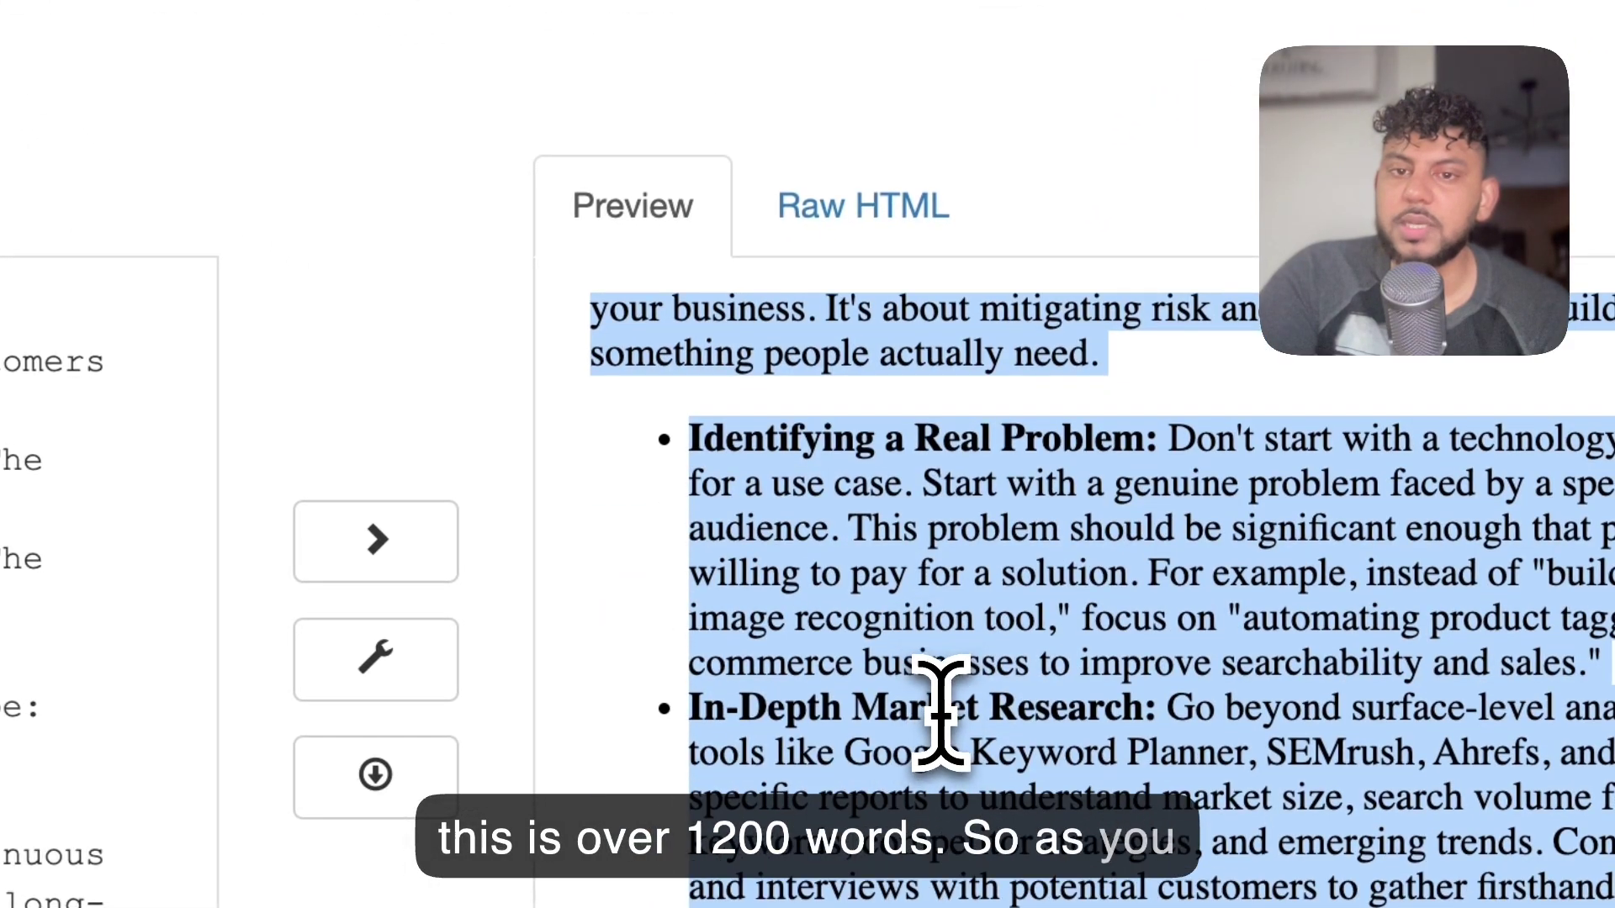
{"action": "left_click", "coordinate": [940, 710]}
{"action": "scroll", "coordinate": [940, 711], "scroll_direction": "up", "scroll_amount": 5}
{"action": "scroll", "coordinate": [940, 711], "scroll_direction": "down", "scroll_amount": 9}
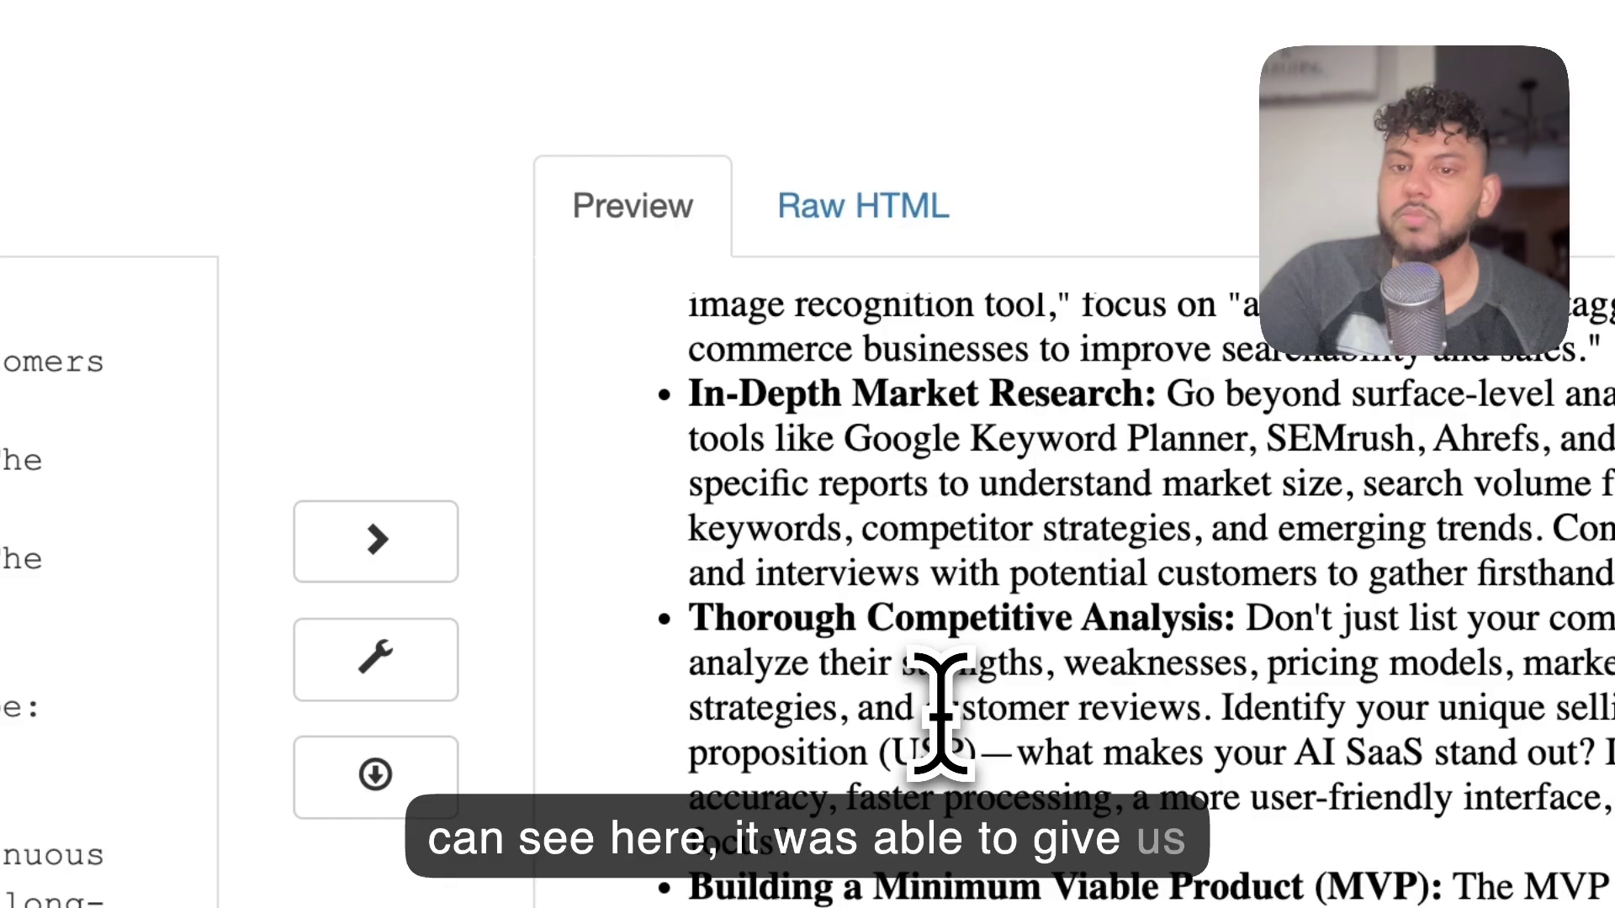
{"action": "scroll", "coordinate": [940, 711], "scroll_direction": "down", "scroll_amount": 4}
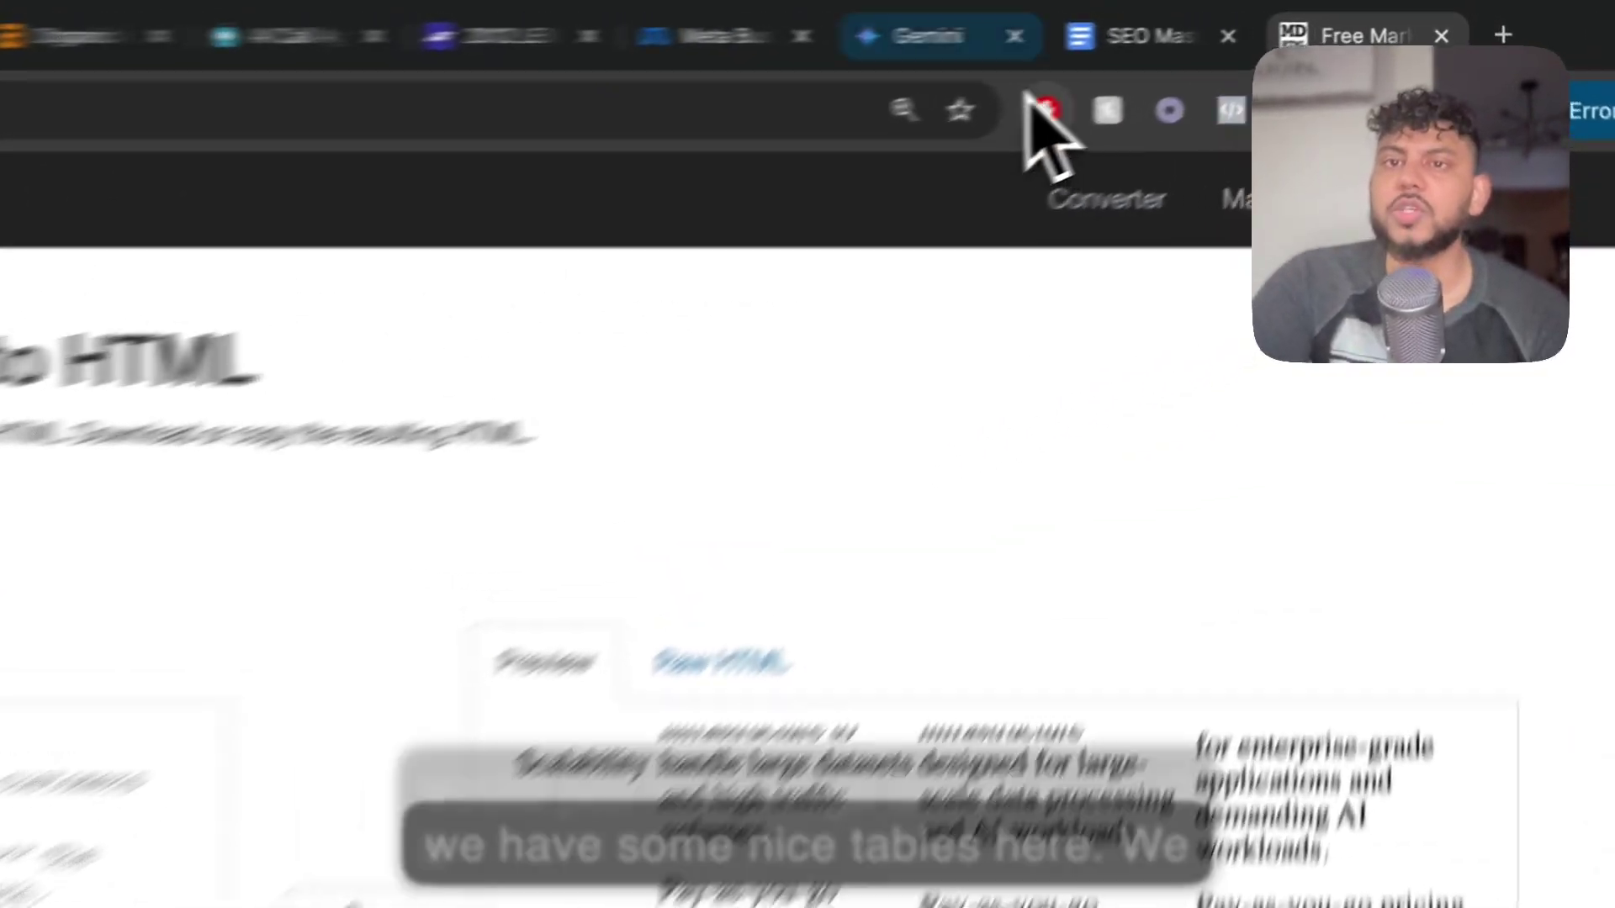
Step: Back in the Gemini conversation, send 'continue writing' to resume the article
{"action": "left_click", "coordinate": [1113, 23]}
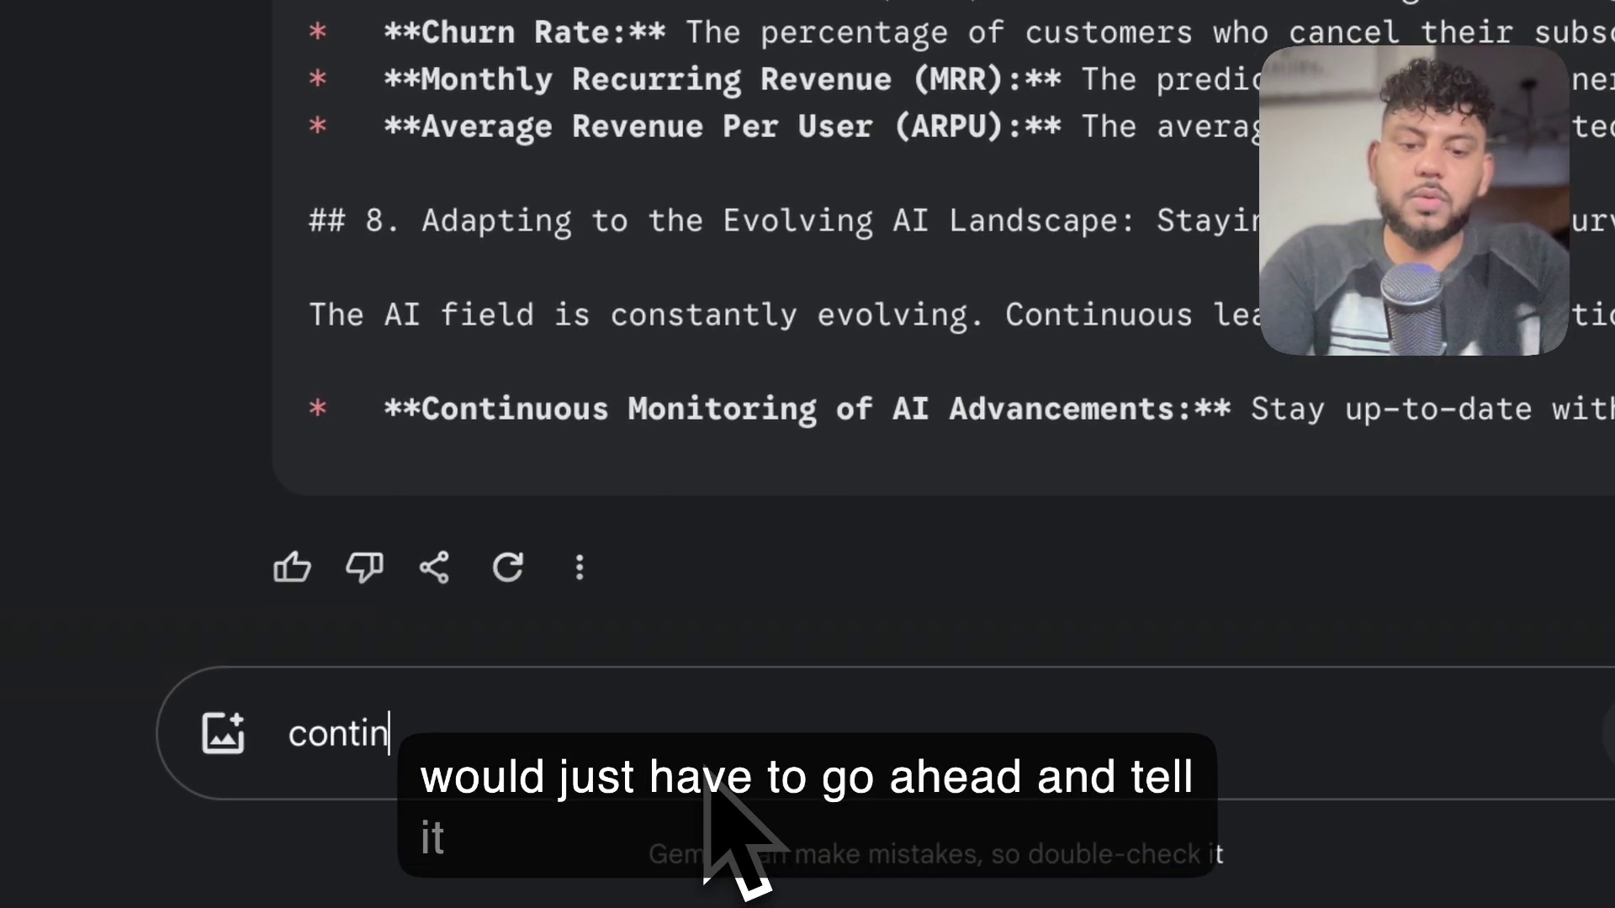
{"action": "type", "text": "continue writing"}
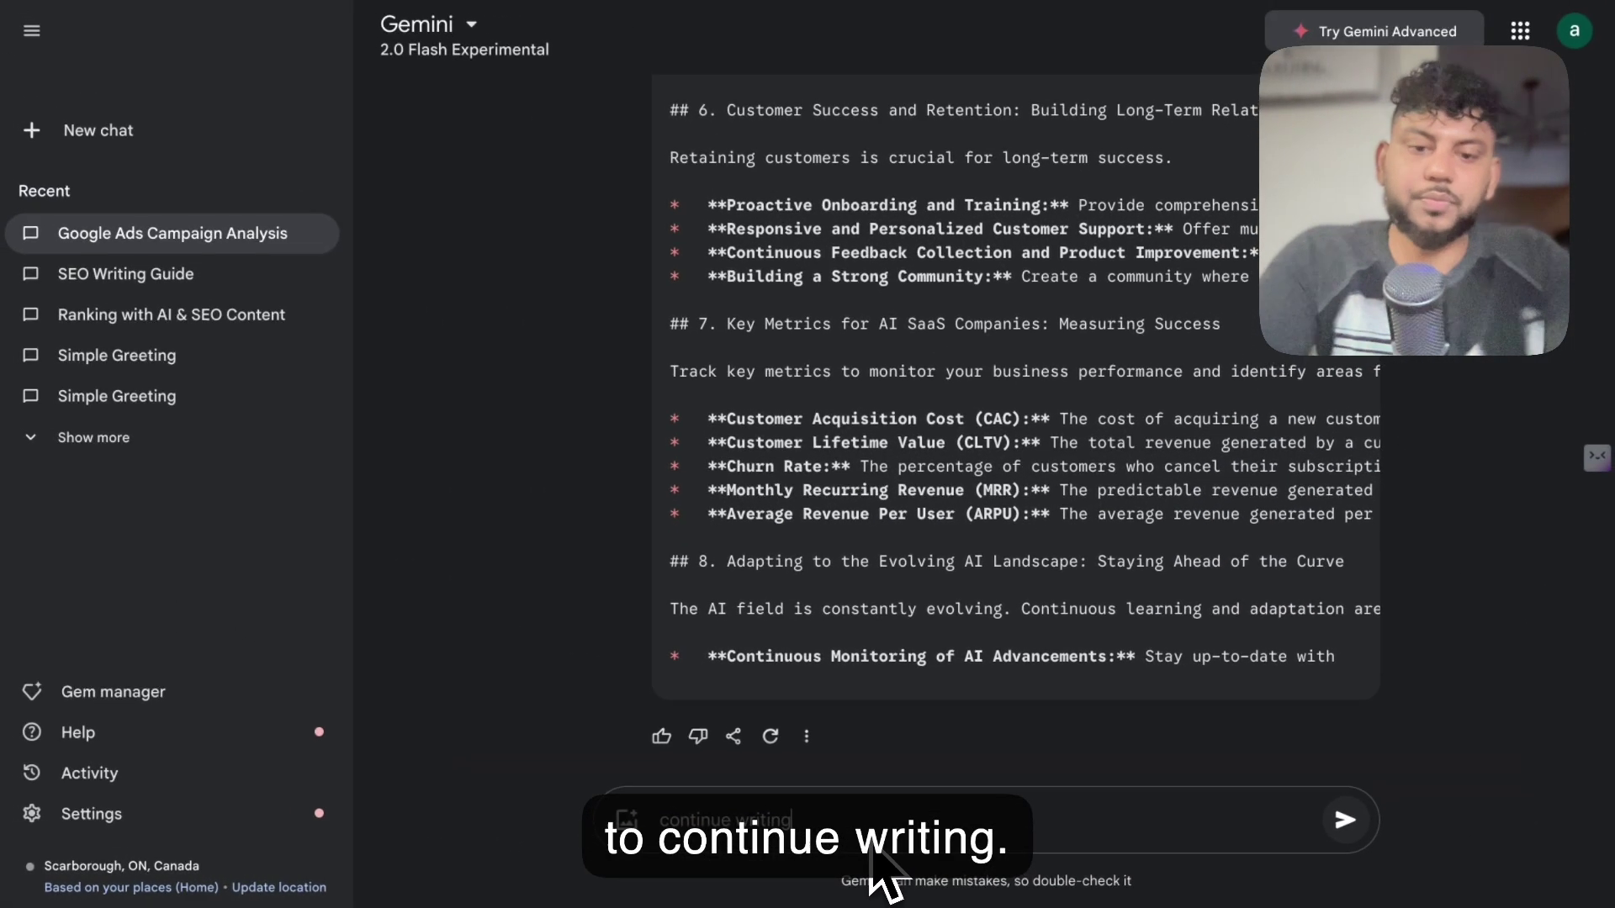
{"action": "key", "text": "Return"}
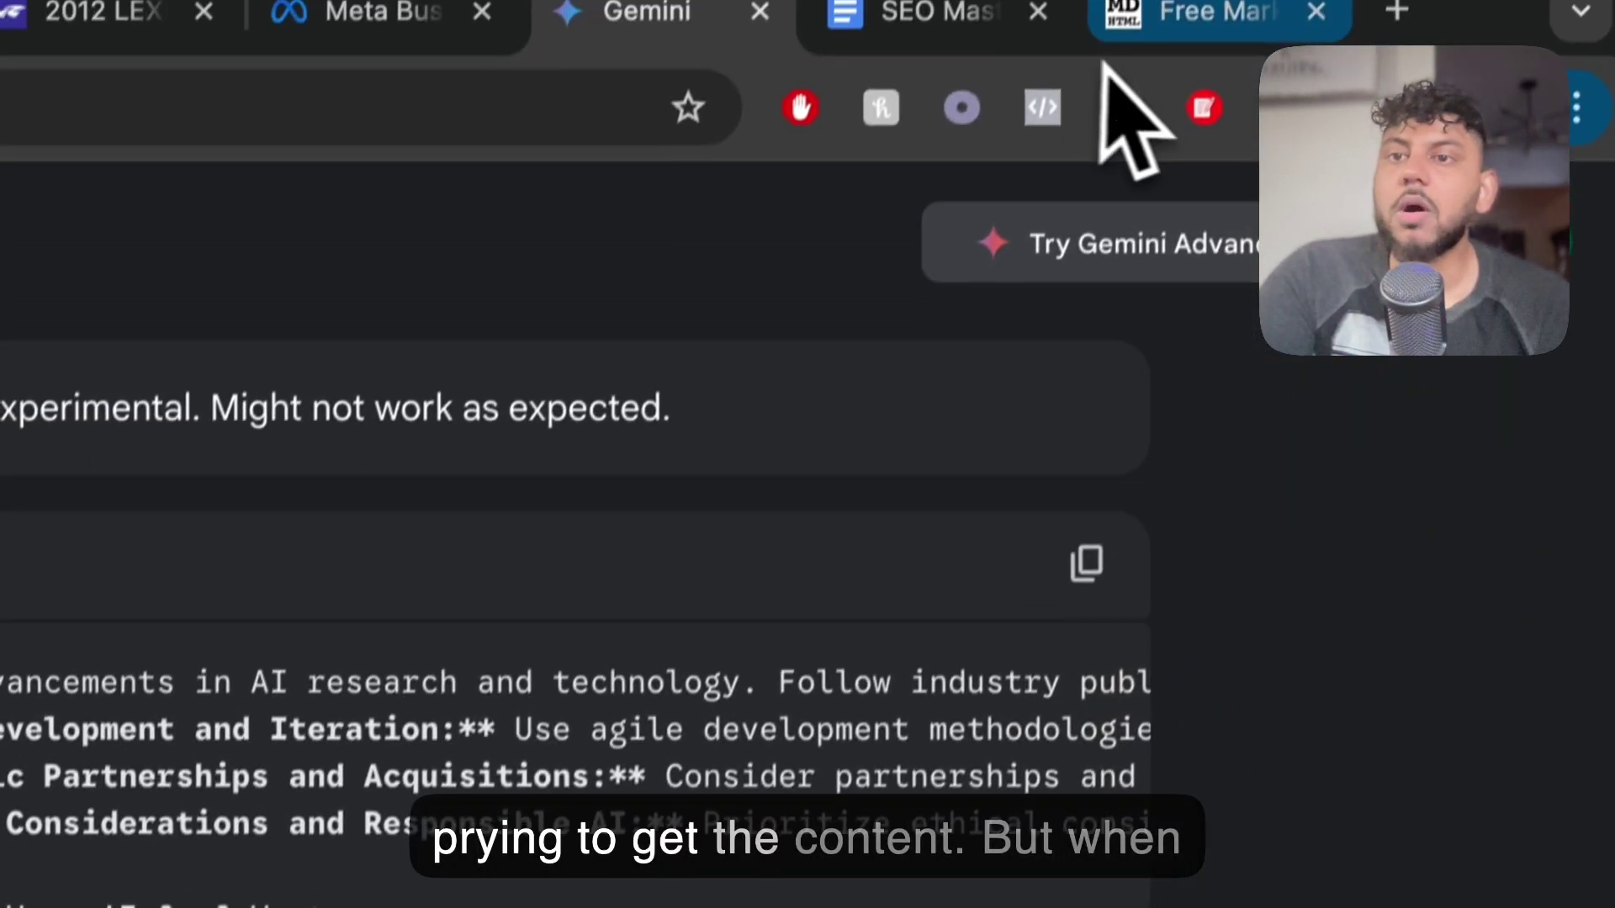
Step: Review the rendered AI SaaS article in the Markdown converter preview through its Conclusion
{"action": "left_click", "coordinate": [1110, 59]}
{"action": "scroll", "coordinate": [730, 690], "scroll_direction": "down", "scroll_amount": 4}
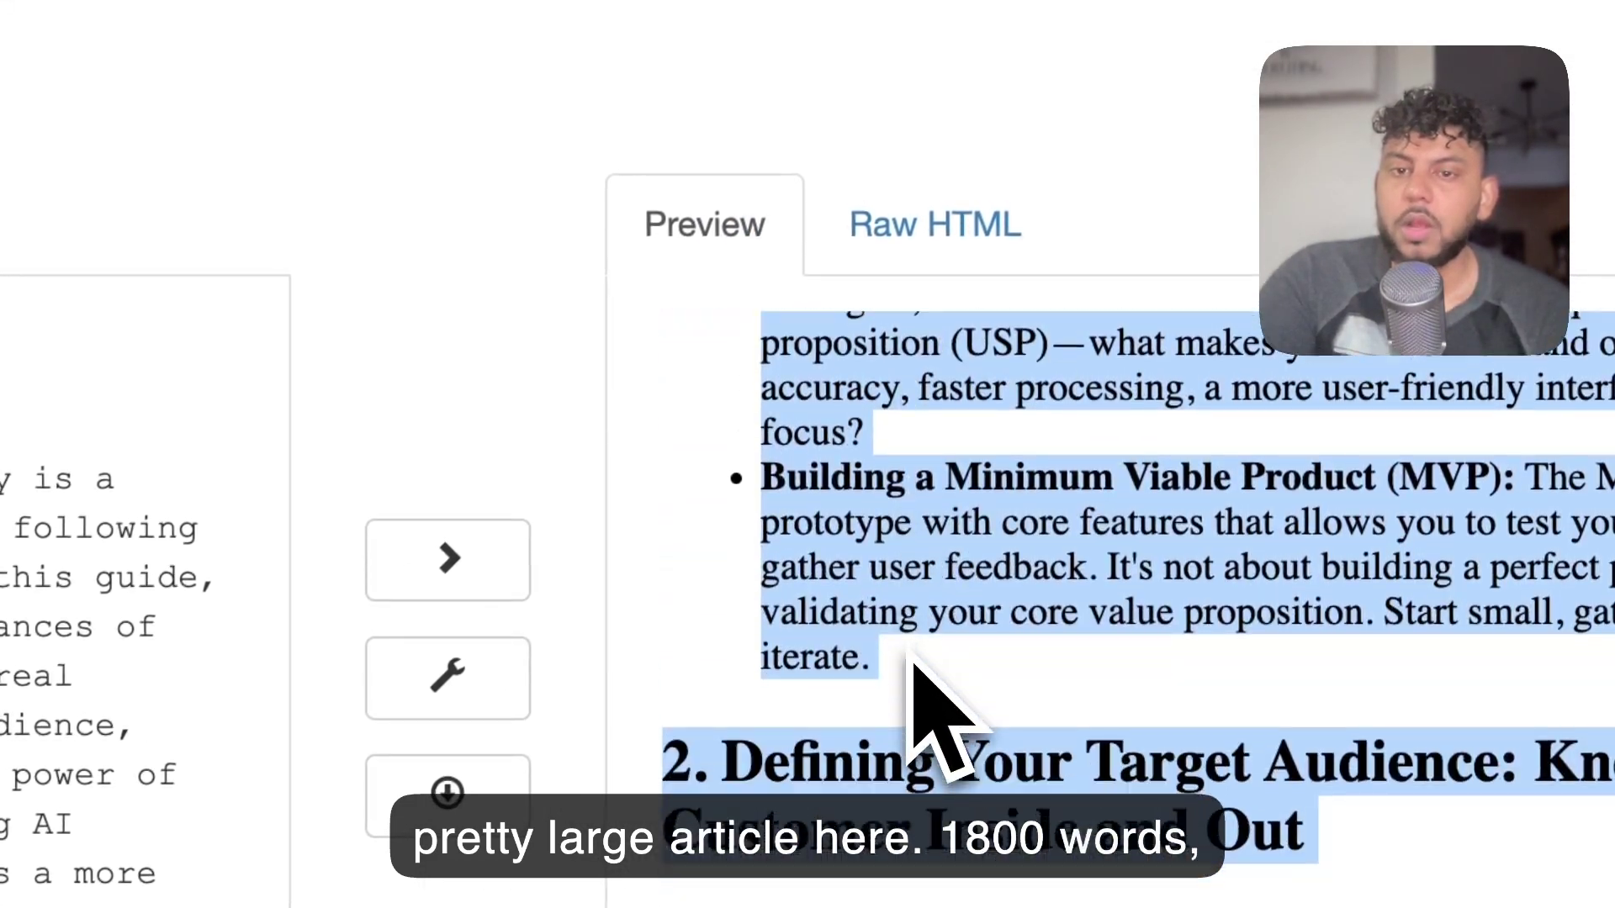
{"action": "scroll", "coordinate": [912, 661], "scroll_direction": "up", "scroll_amount": 10}
{"action": "scroll", "coordinate": [913, 662], "scroll_direction": "down", "scroll_amount": 15}
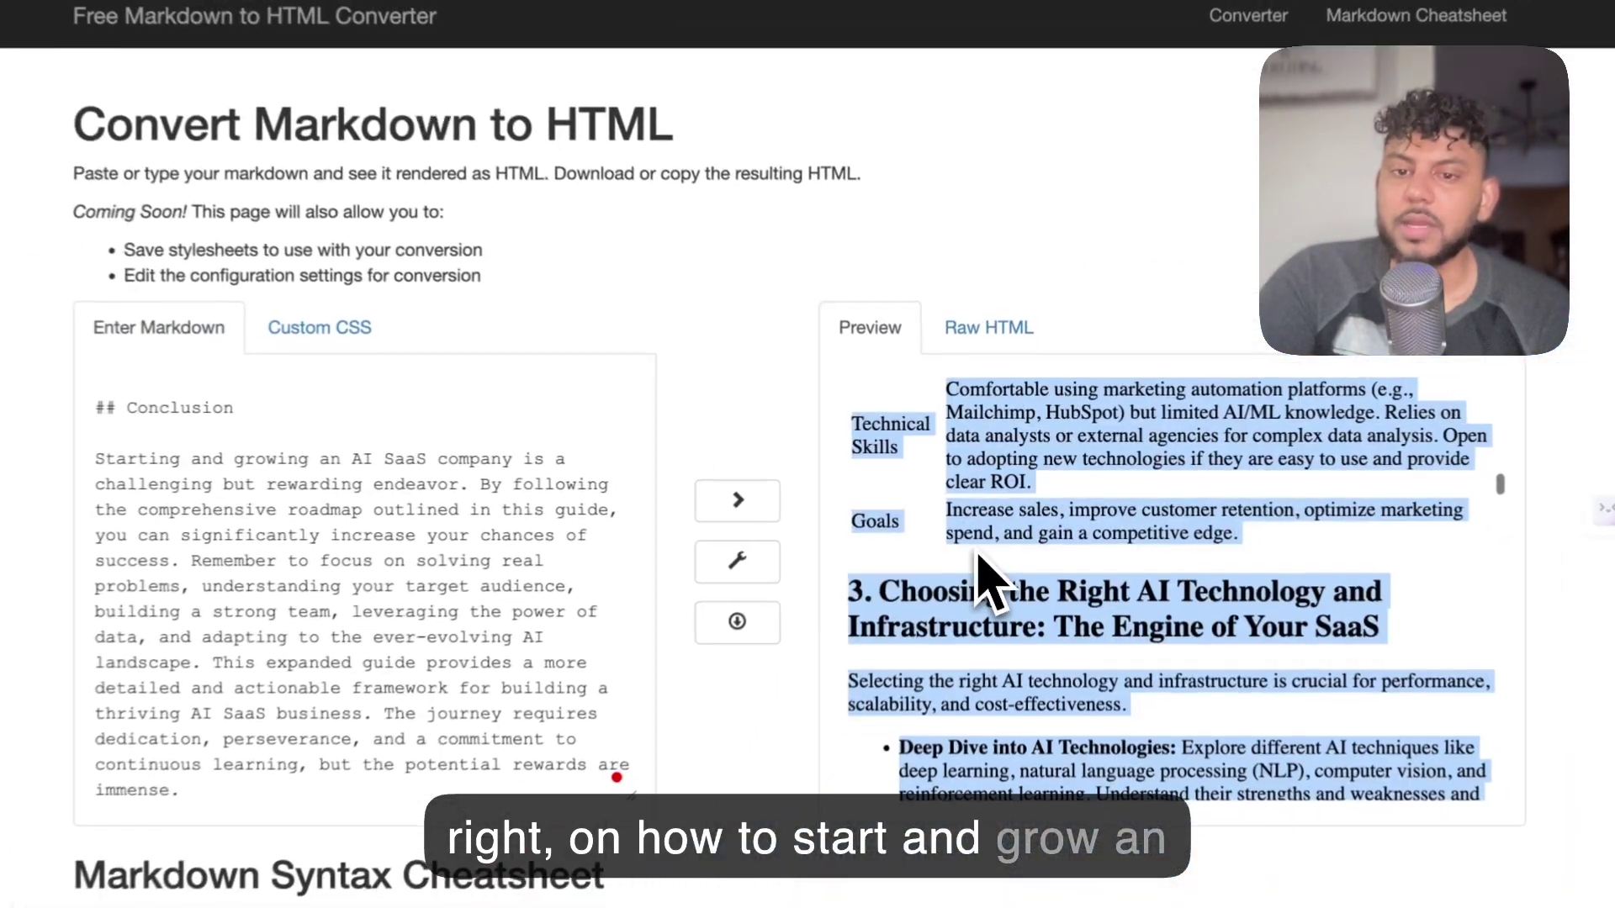
{"action": "scroll", "coordinate": [980, 551], "scroll_direction": "up", "scroll_amount": 2}
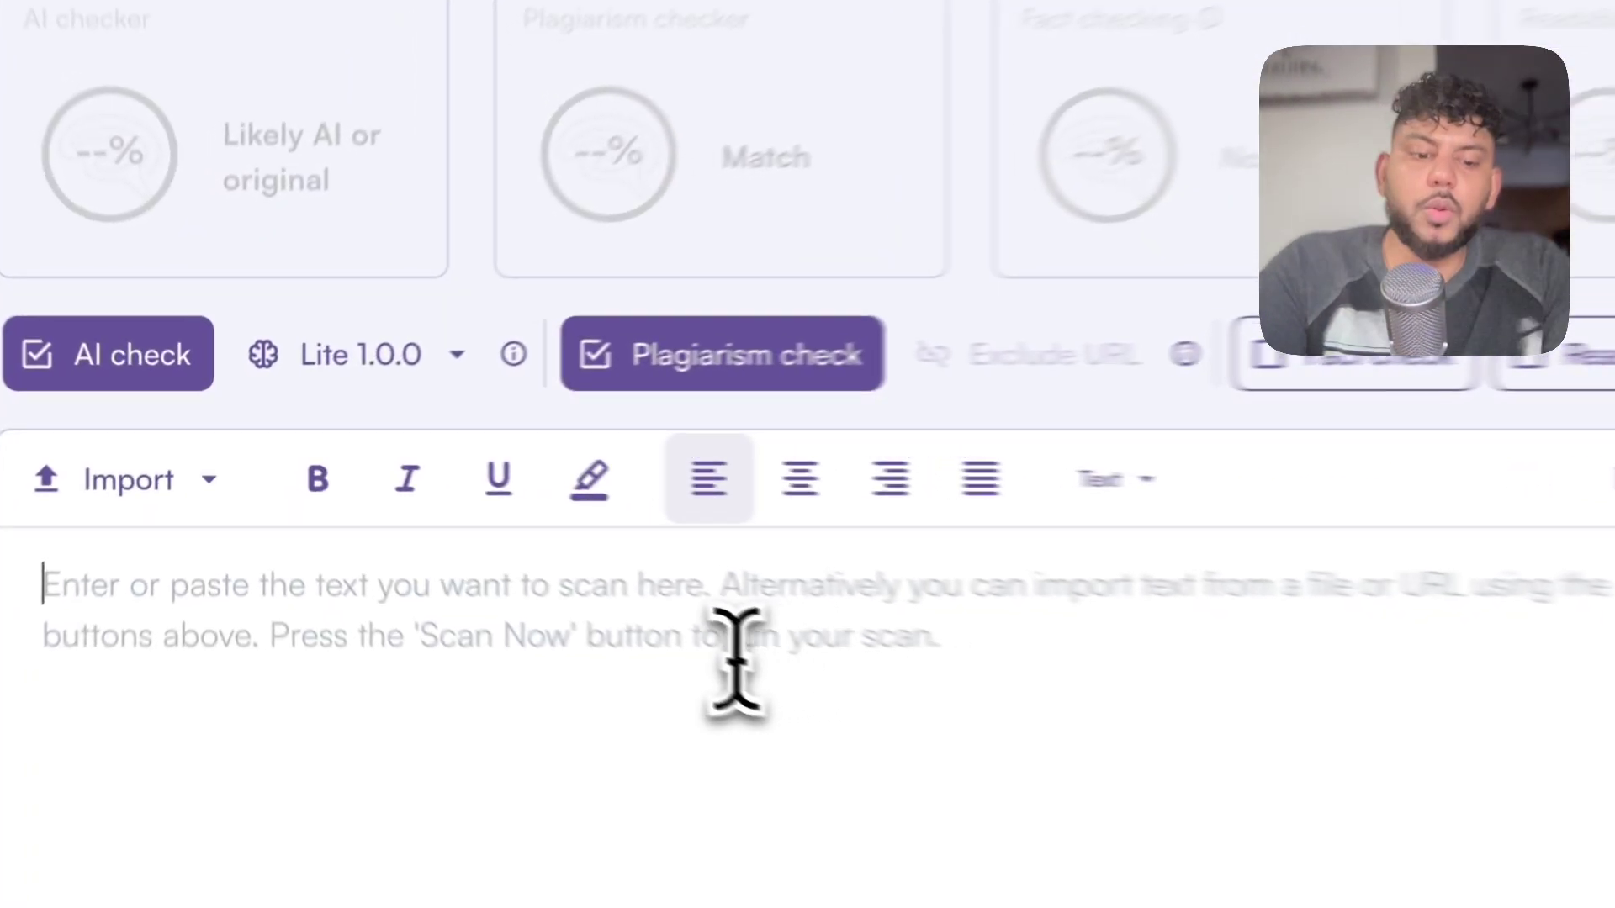
Step: Paste the article into the Content Scanner and scan it for AI content and plagiarism
{"action": "key", "text": "super+v"}
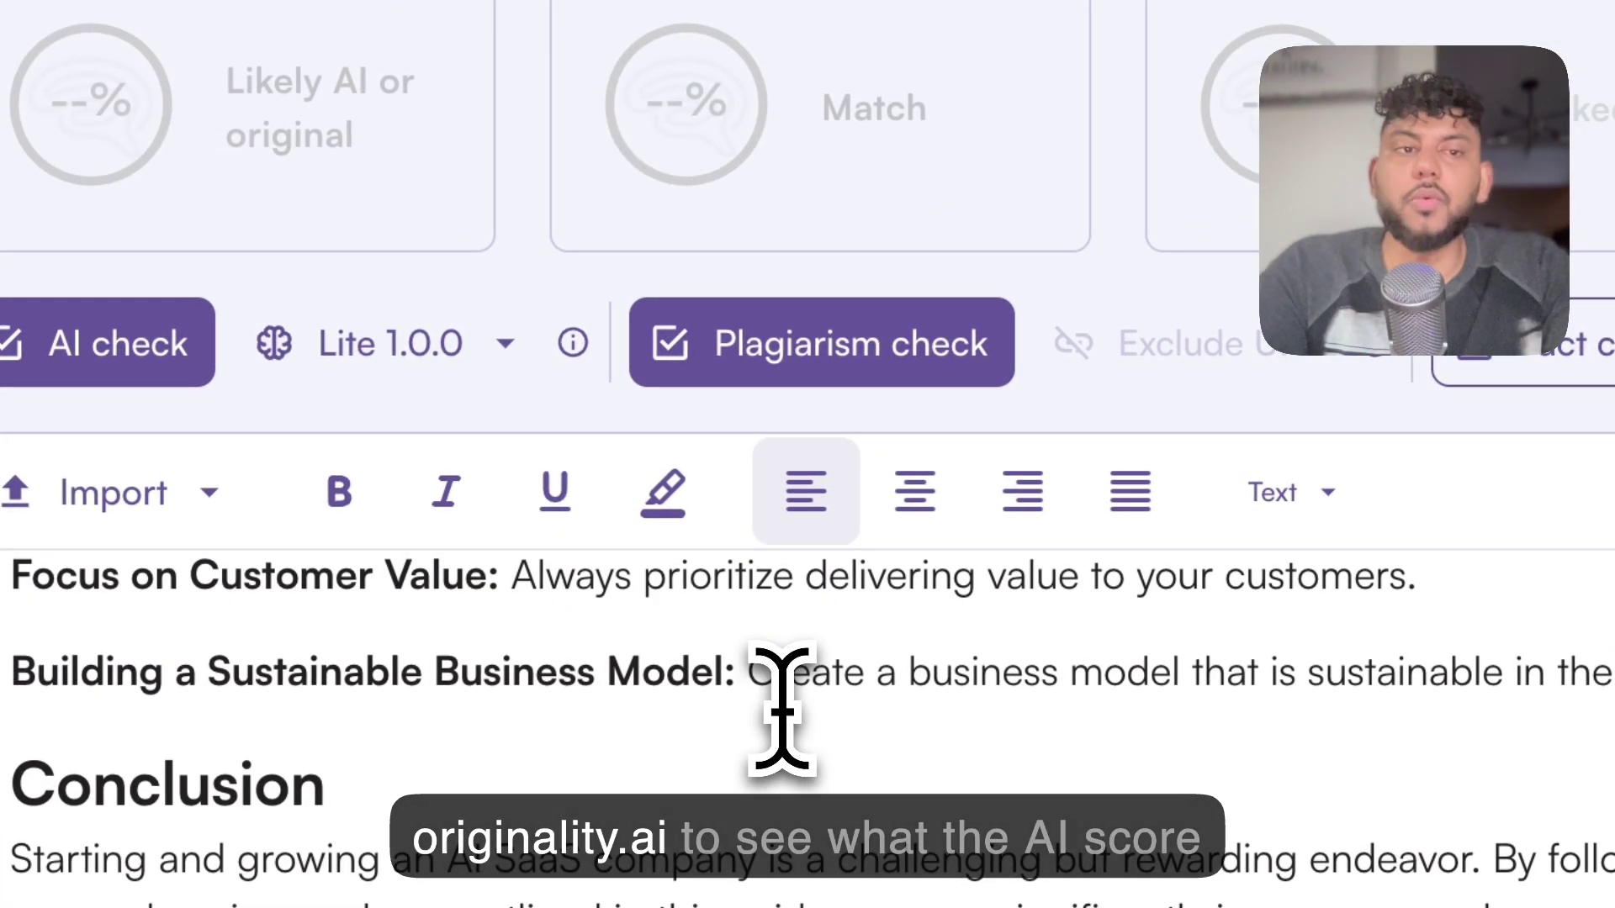
{"action": "scroll", "coordinate": [780, 711], "scroll_direction": "up", "scroll_amount": 20}
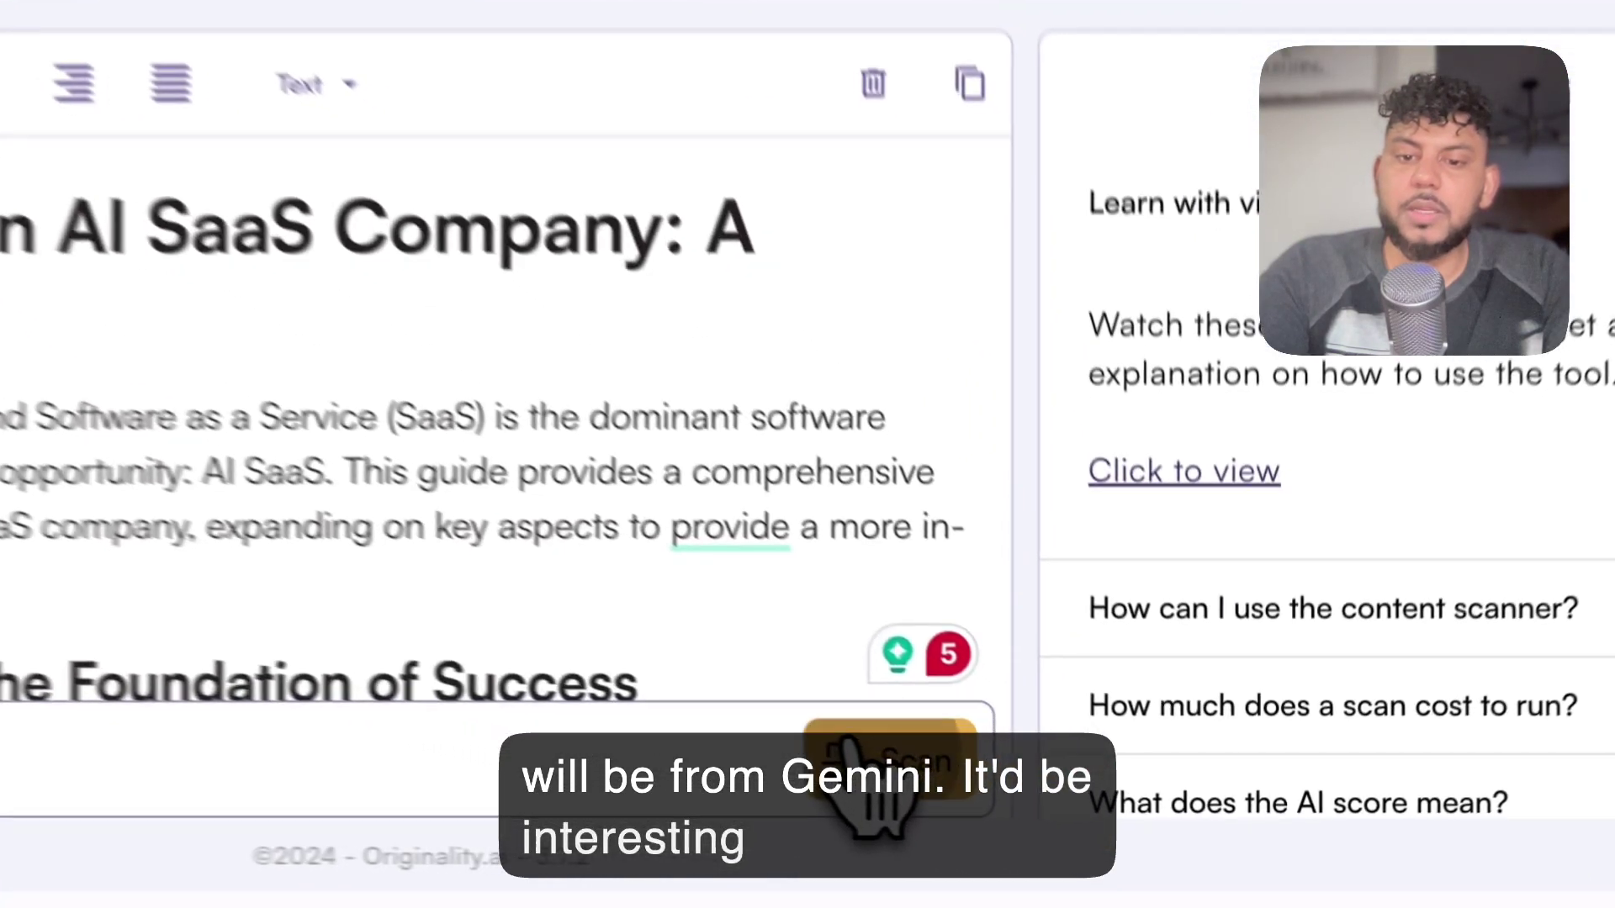
{"action": "left_click", "coordinate": [1058, 826]}
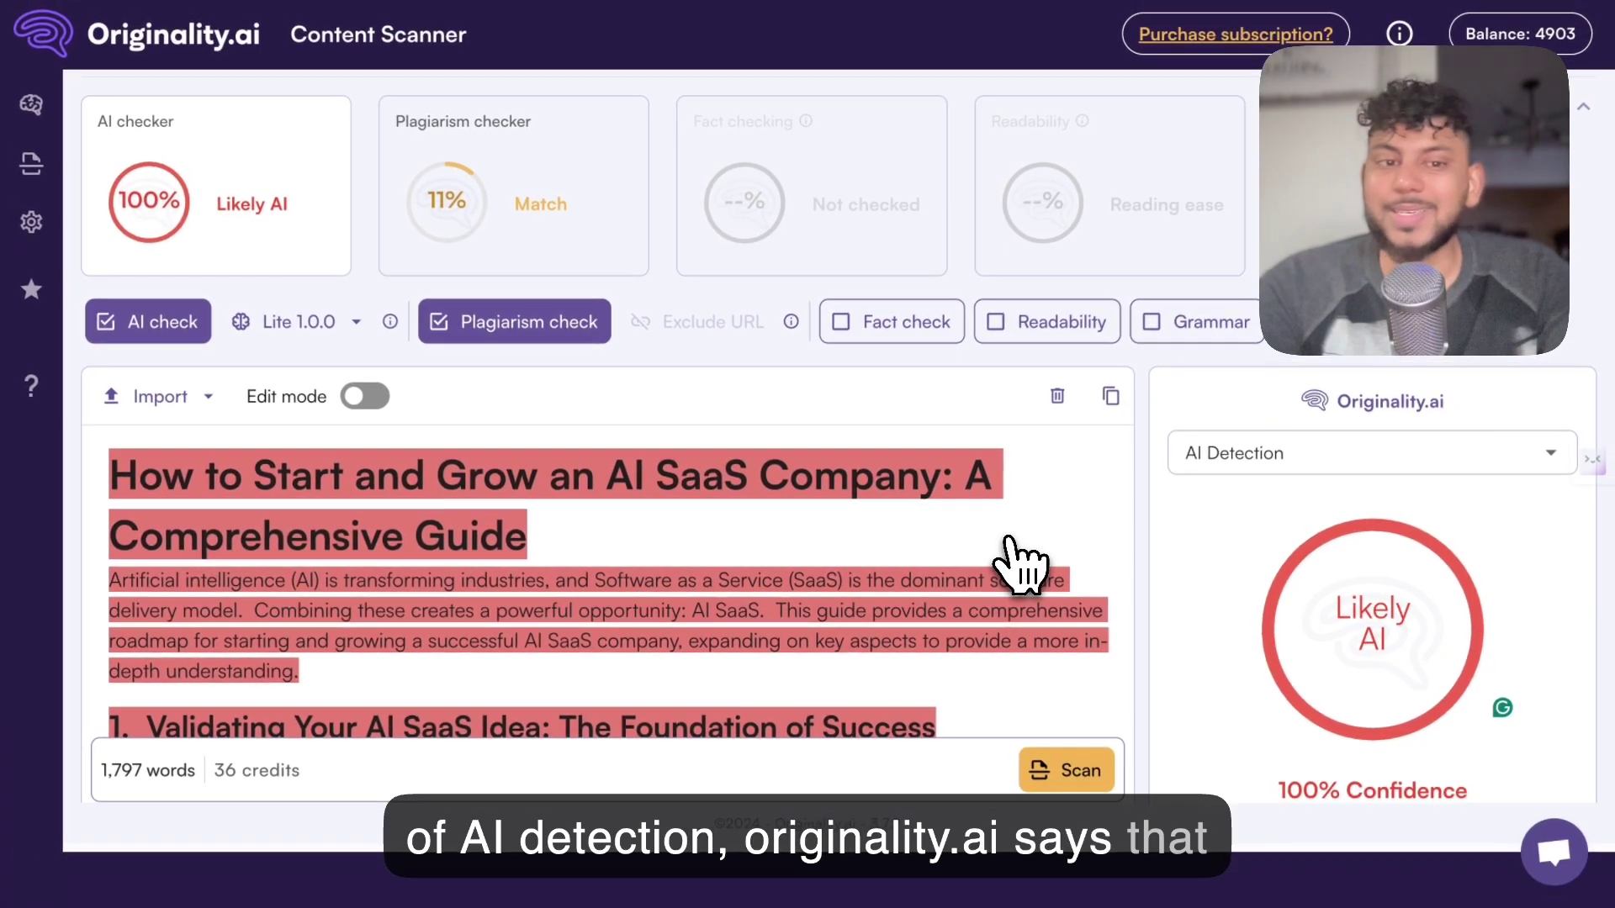
Step: Switch the results breakdown to Plagiarism and review the 25 matched websites behind the 11% match
{"action": "scroll", "coordinate": [1236, 547], "scroll_direction": "down", "scroll_amount": 2}
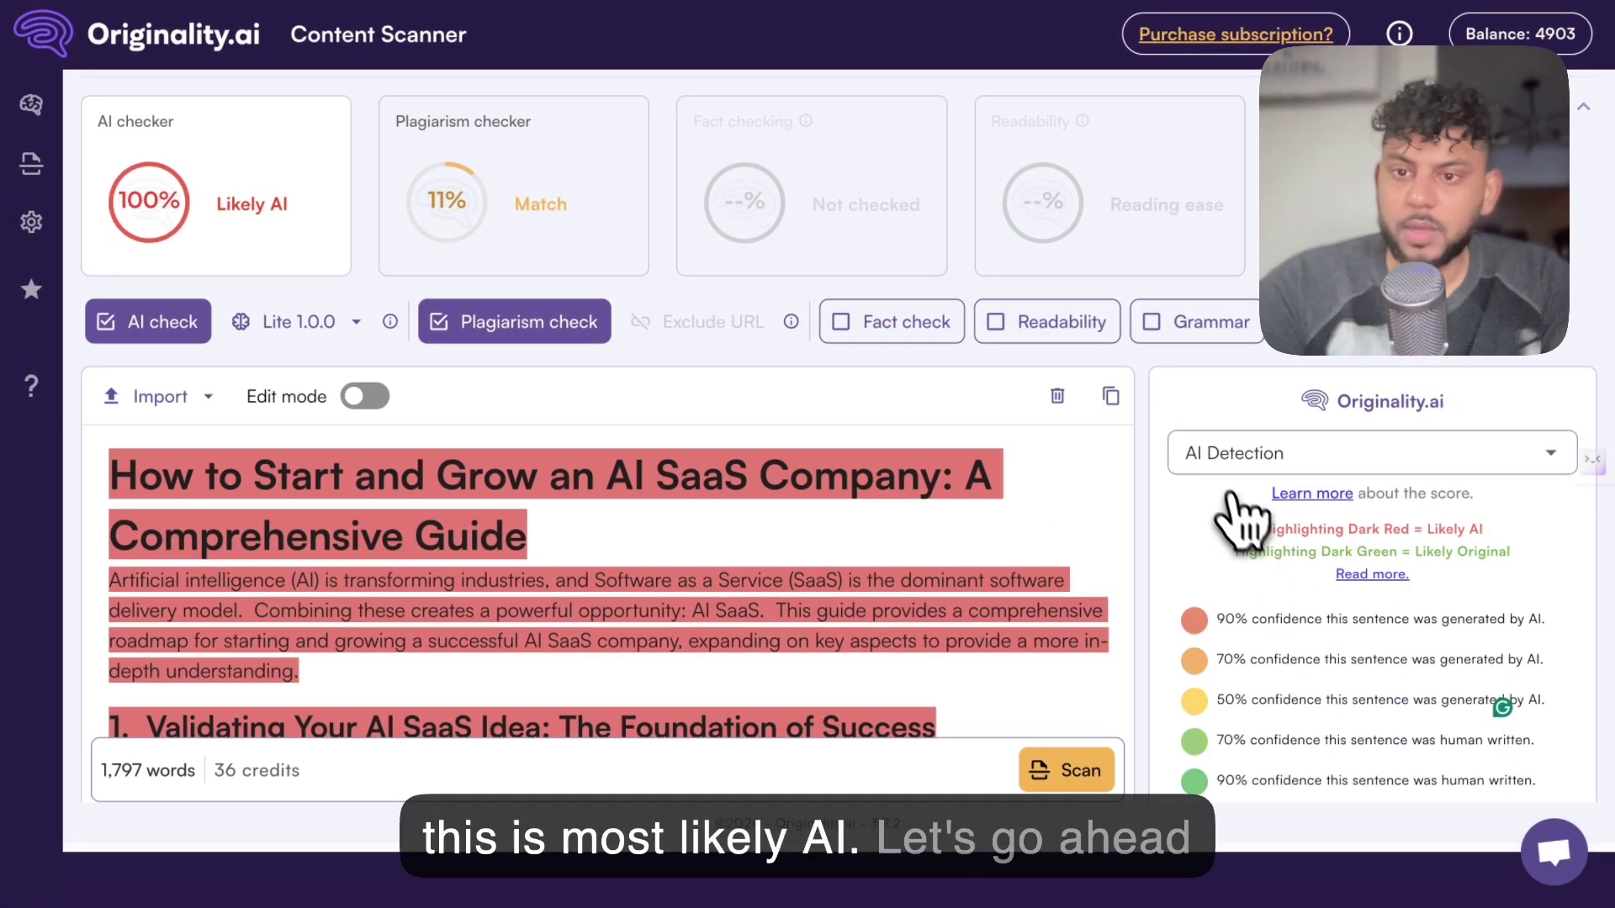
{"action": "scroll", "coordinate": [1236, 575], "scroll_direction": "up", "scroll_amount": 3}
{"action": "left_click", "coordinate": [1369, 454]}
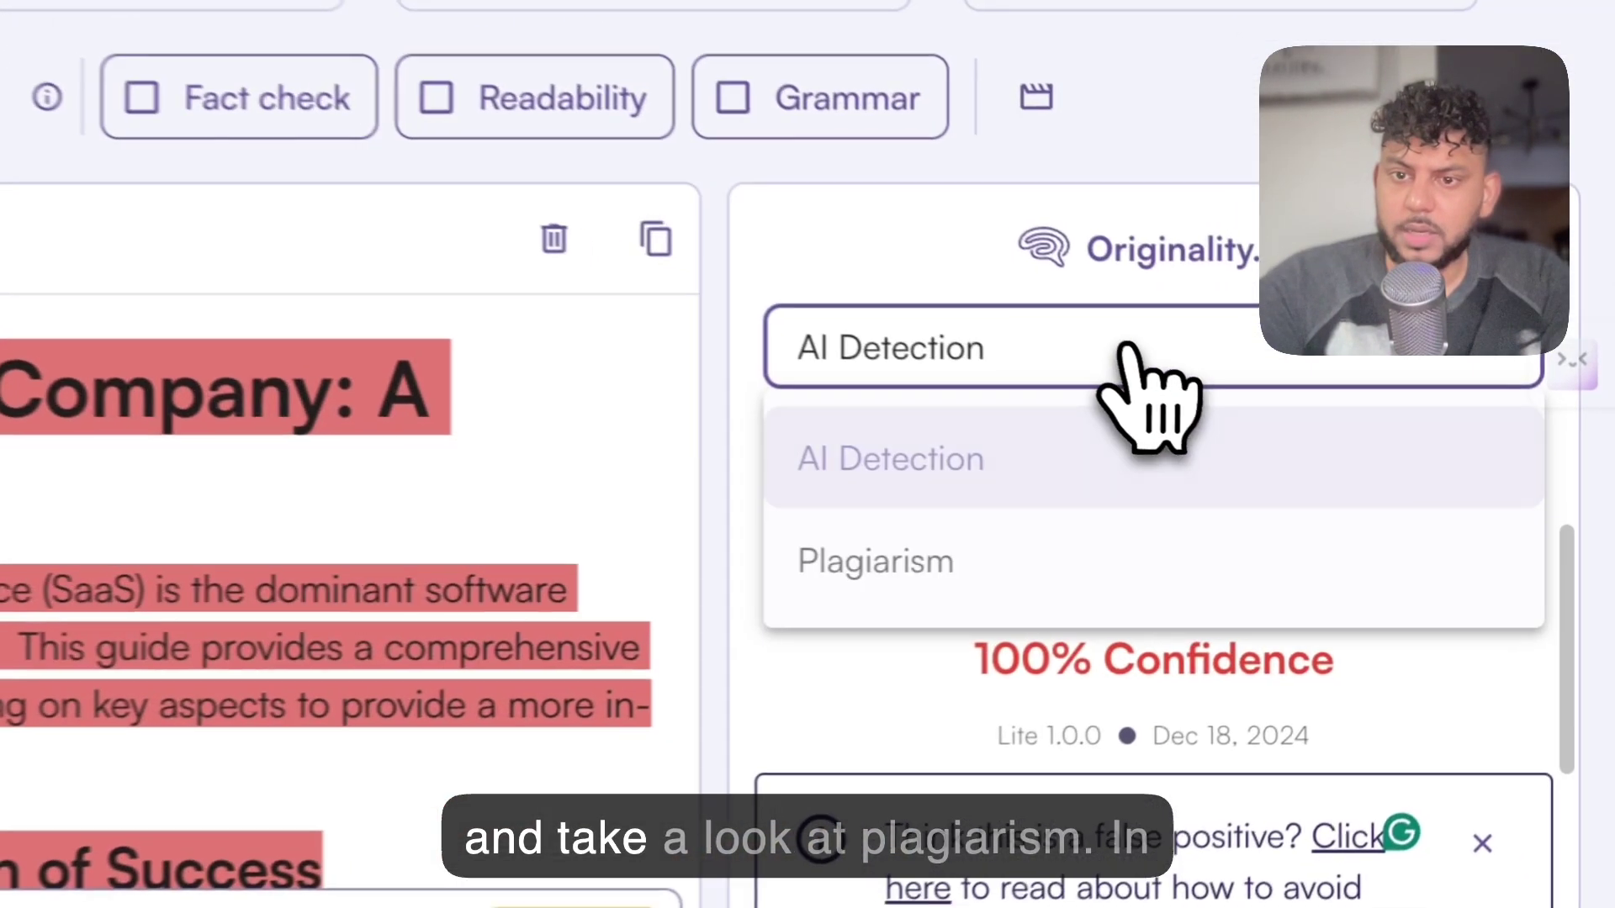
{"action": "left_click", "coordinate": [1322, 553]}
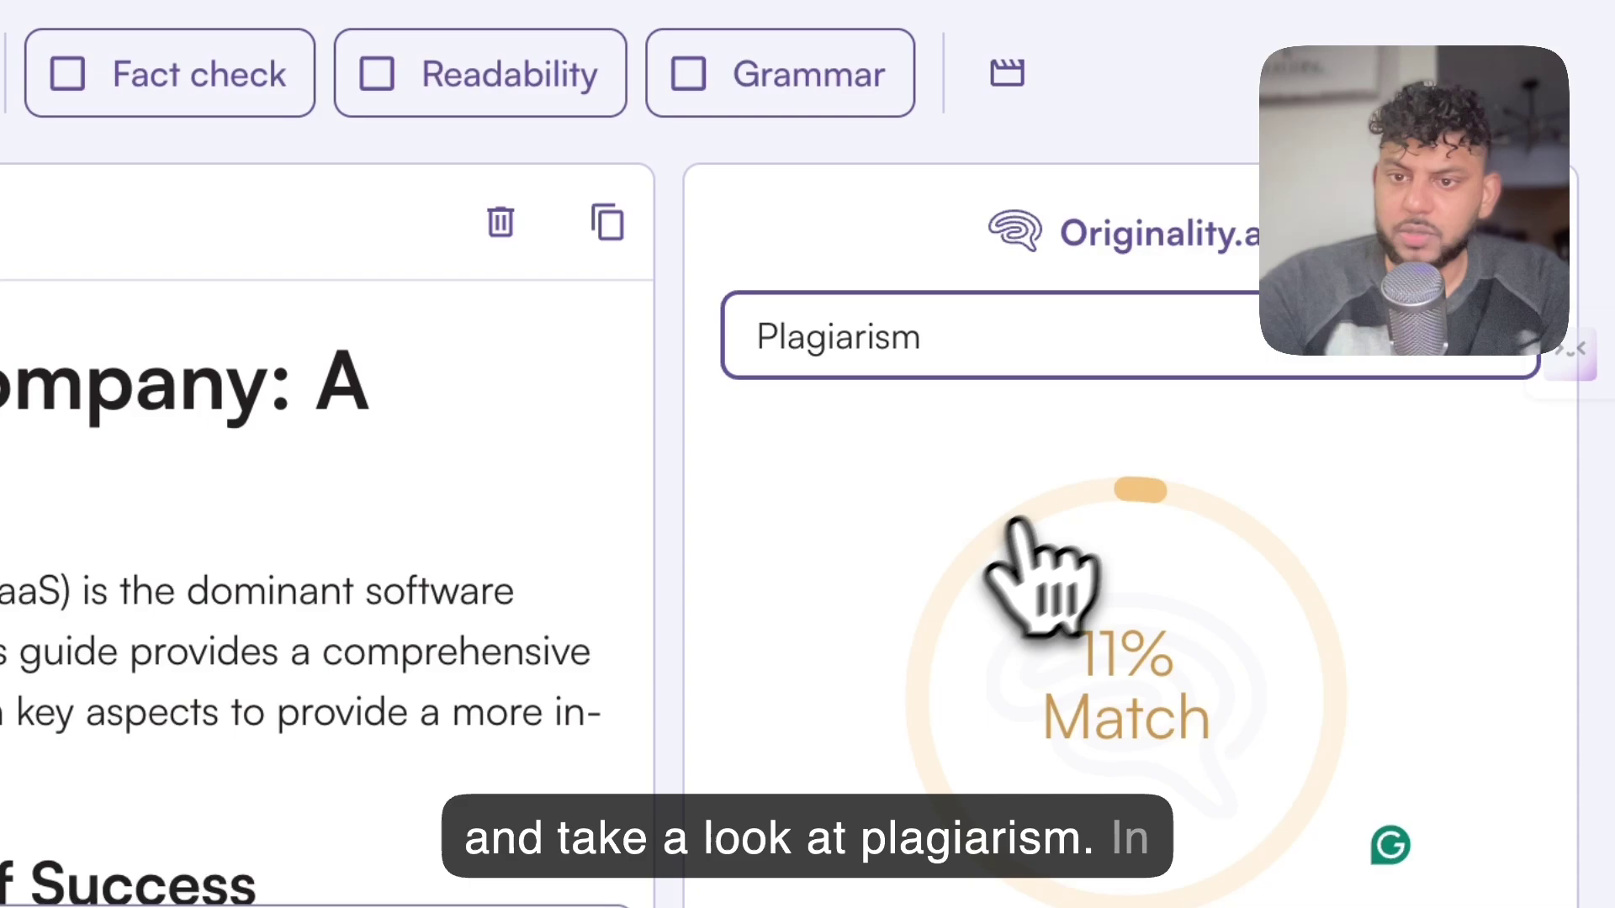
{"action": "scroll", "coordinate": [1093, 497], "scroll_direction": "down", "scroll_amount": 3}
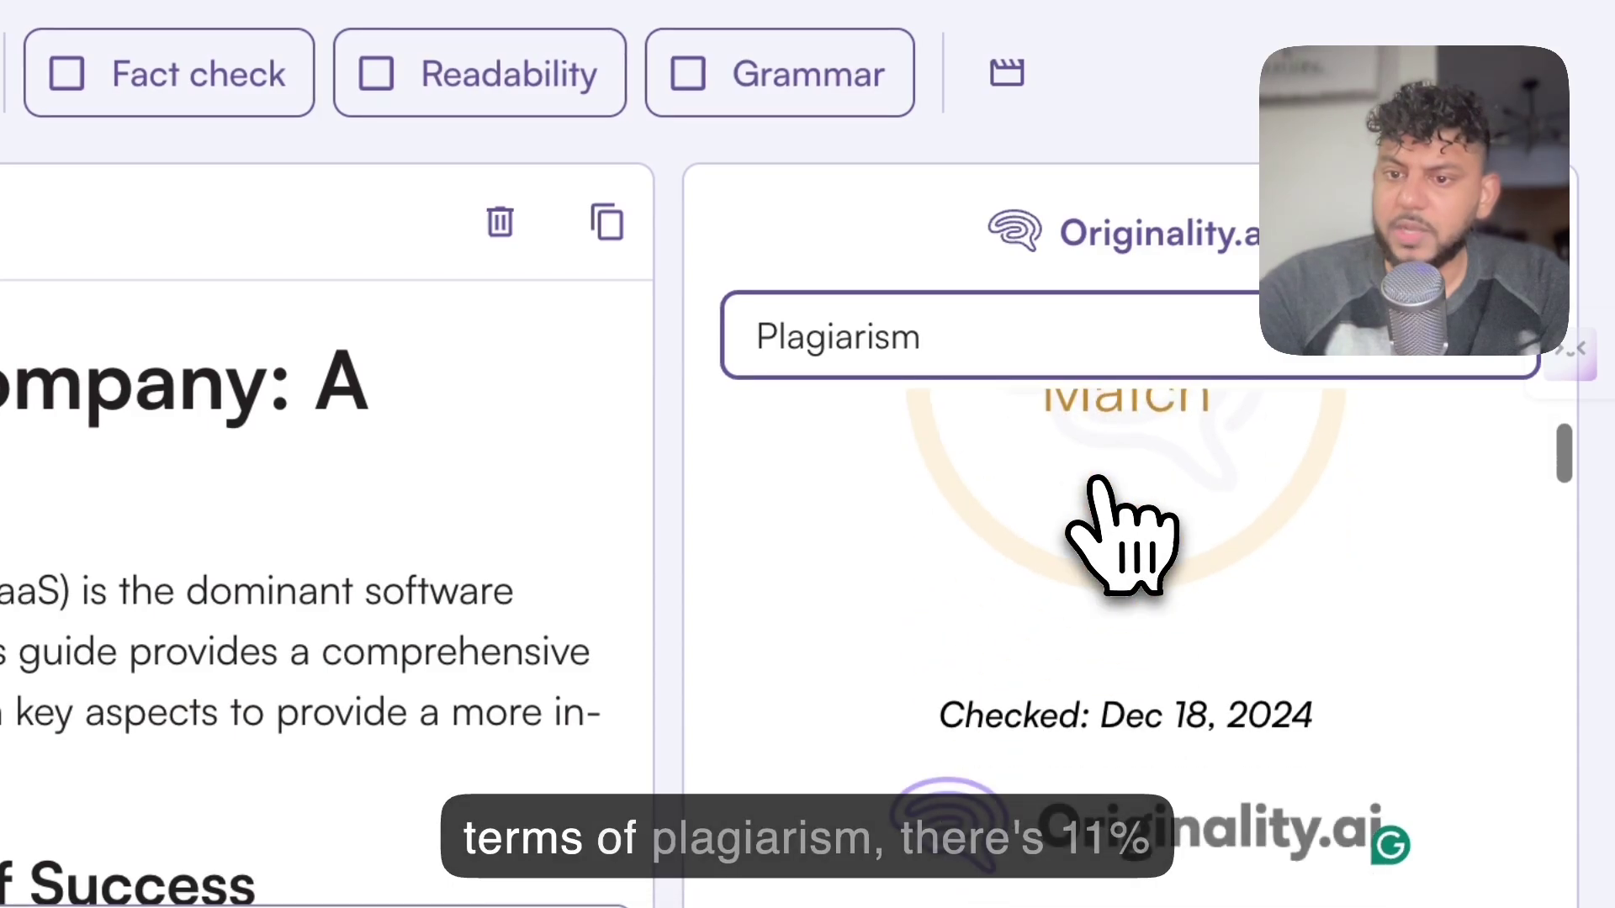
{"action": "scroll", "coordinate": [1097, 488], "scroll_direction": "down", "scroll_amount": 5}
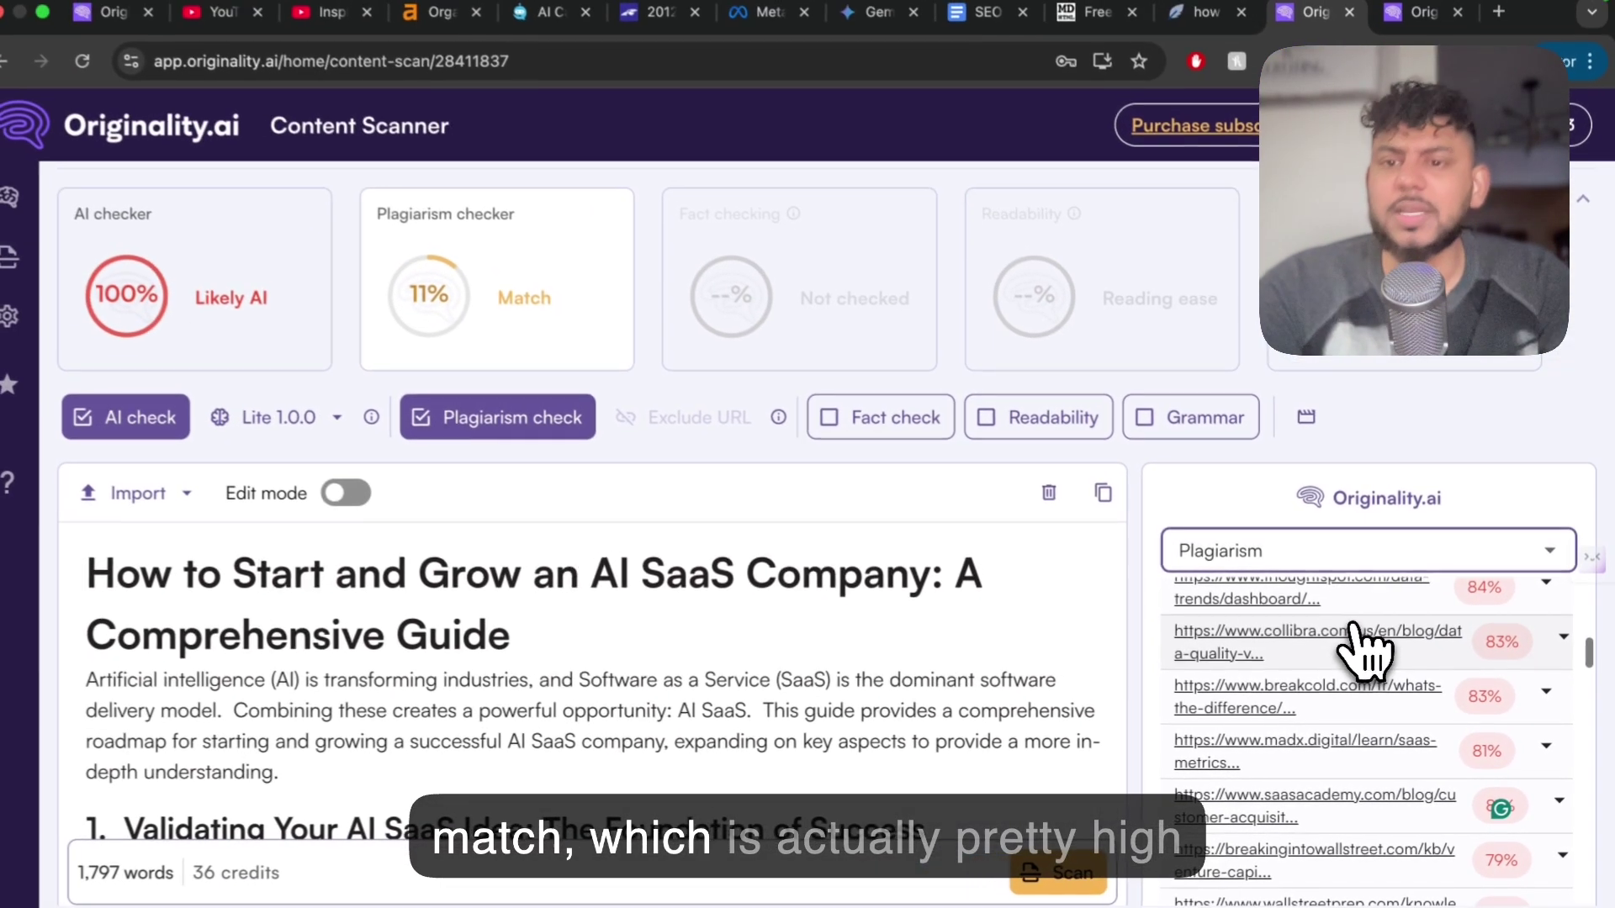
{"action": "scroll", "coordinate": [1368, 652], "scroll_direction": "up", "scroll_amount": 5}
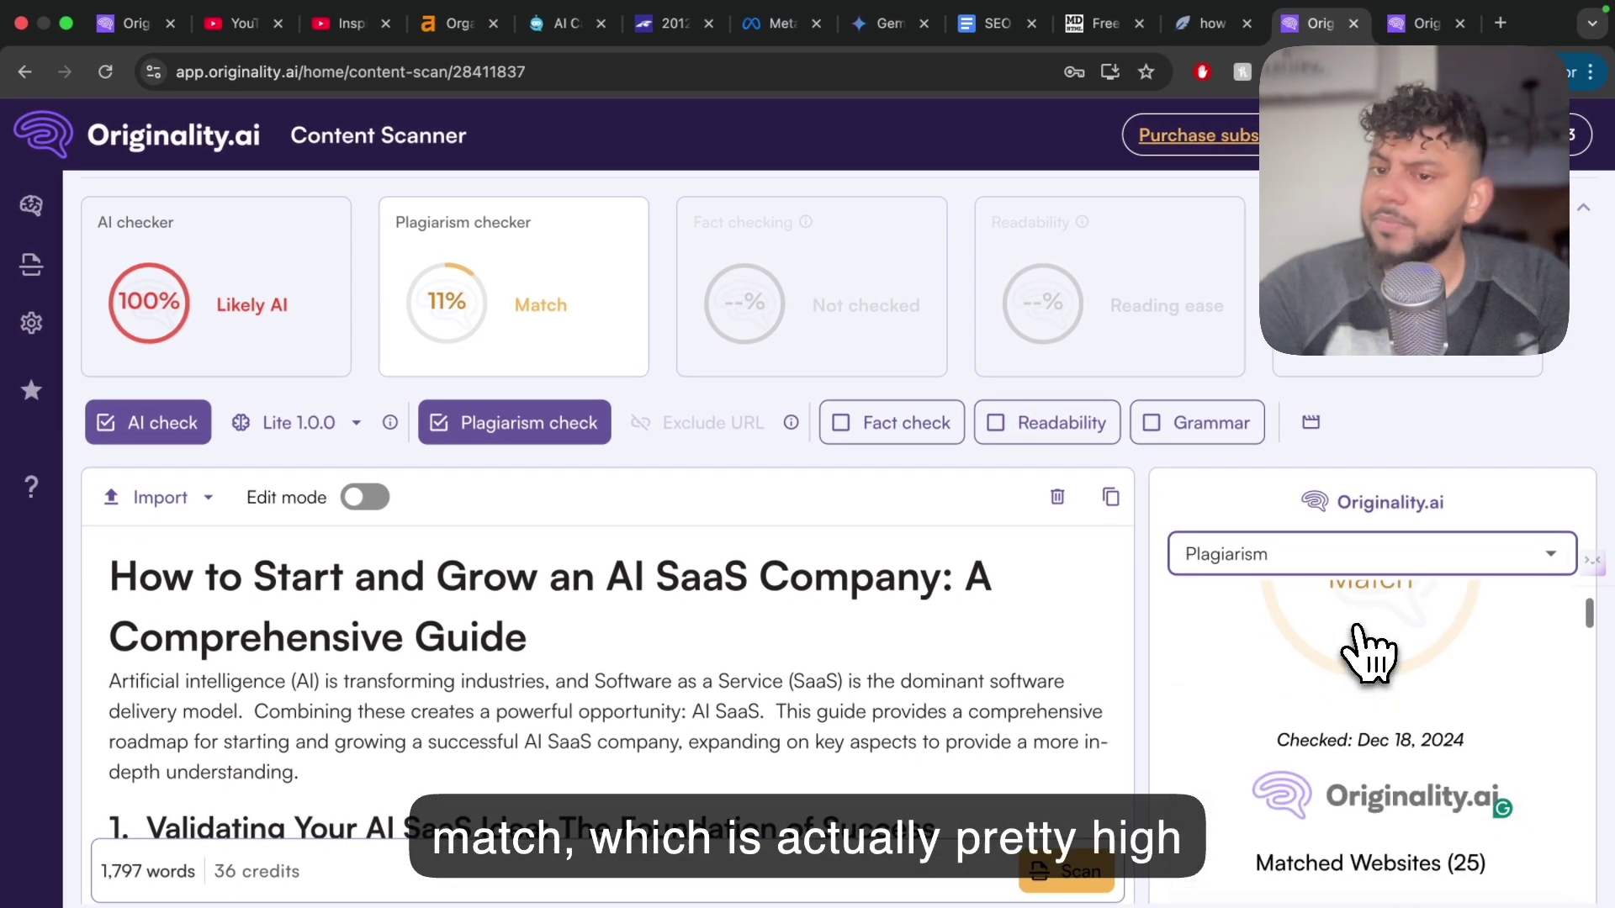
{"action": "scroll", "coordinate": [1091, 577], "scroll_direction": "down", "scroll_amount": 10}
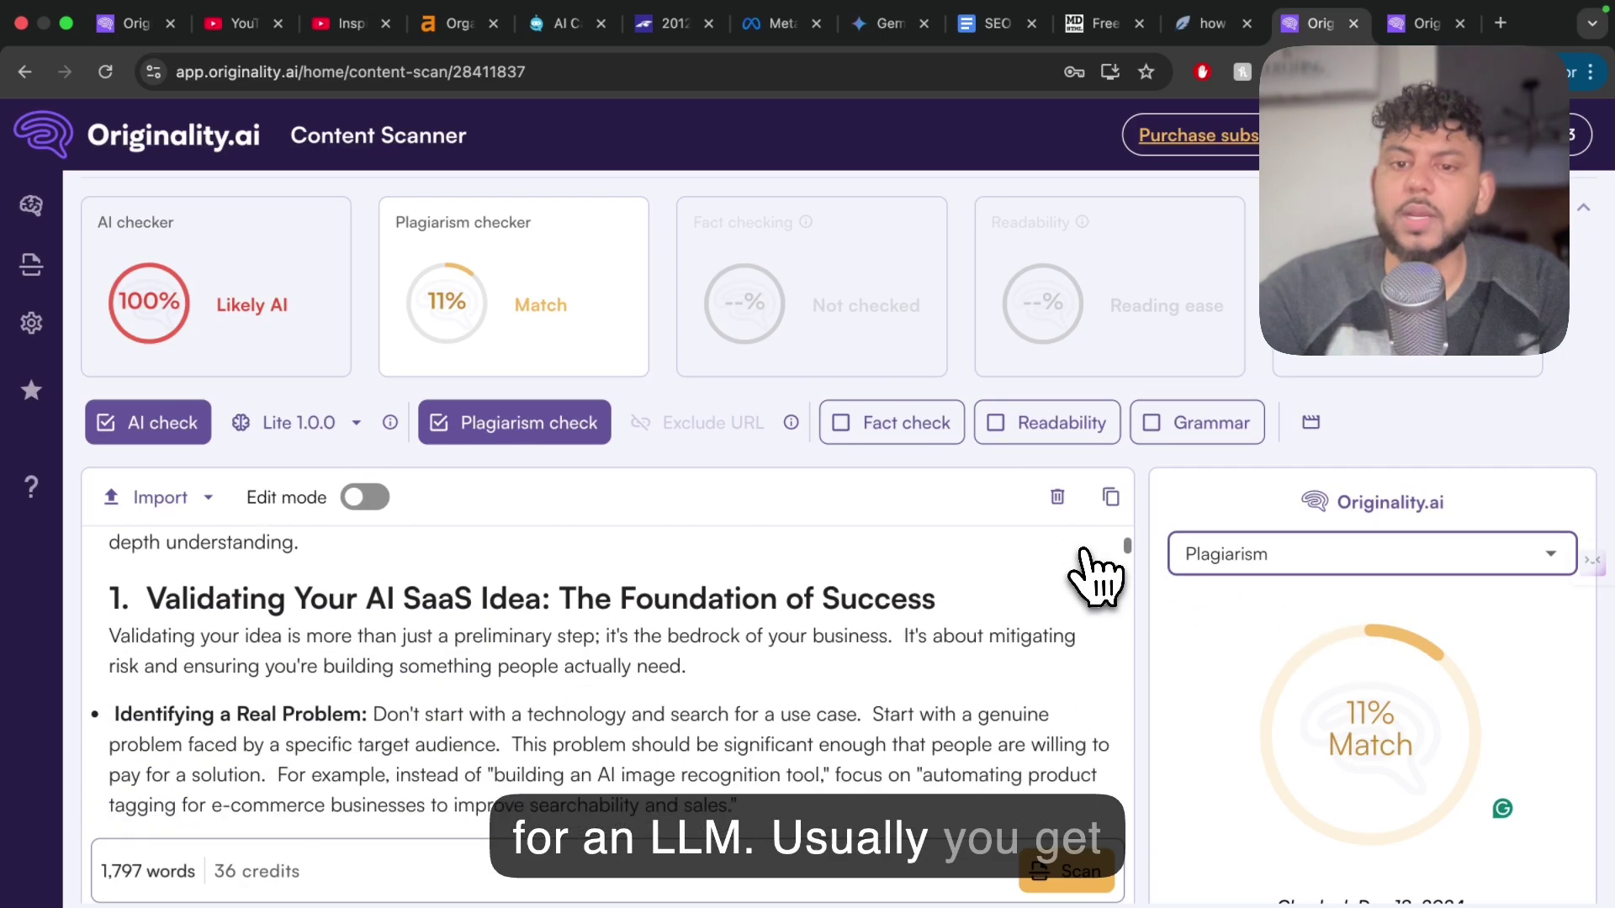
{"action": "scroll", "coordinate": [1096, 577], "scroll_direction": "down", "scroll_amount": 1}
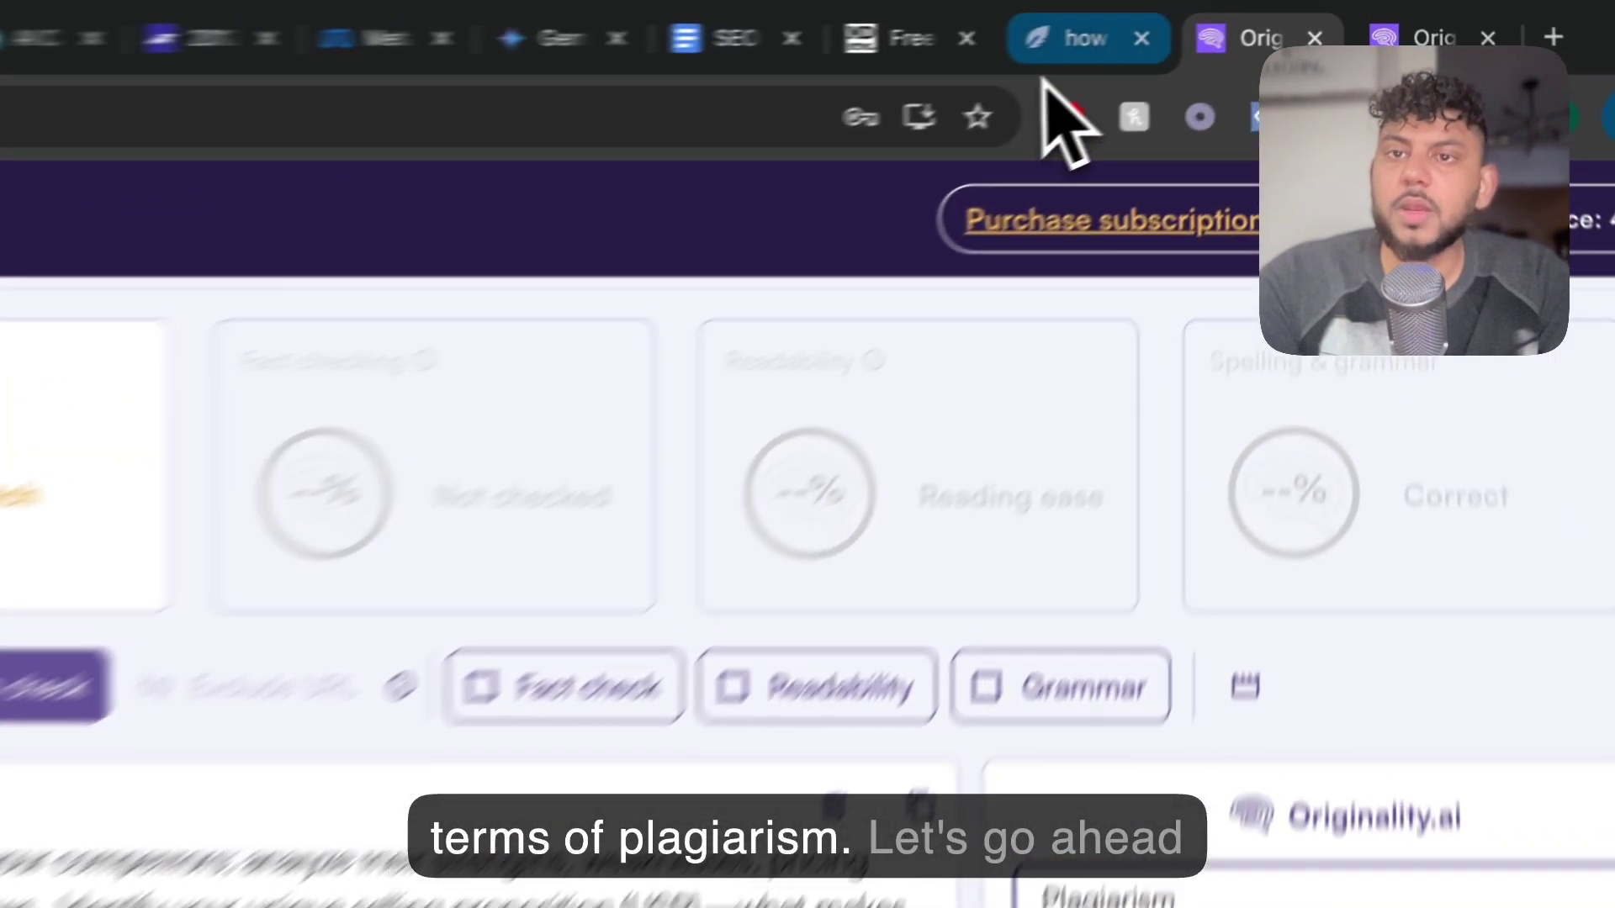
Step: Continue to NeuronWriter's content editor and paste the Gemini article into it
{"action": "left_click", "coordinate": [1207, 23]}
{"action": "left_click", "coordinate": [1176, 479]}
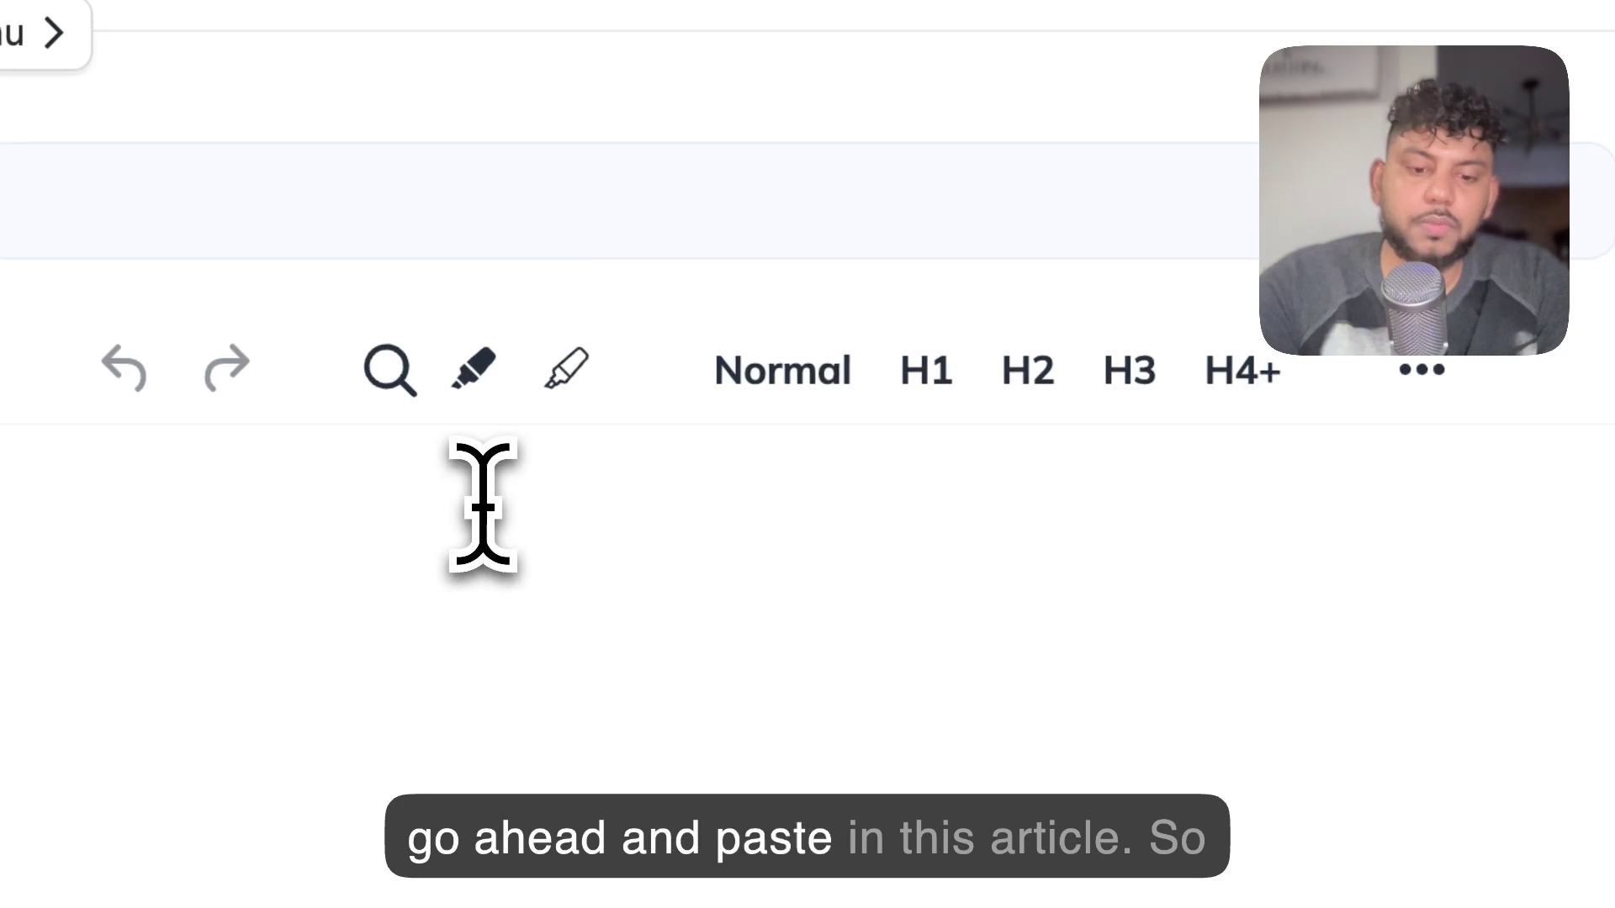
{"action": "key", "text": "super+v"}
{"action": "scroll", "coordinate": [482, 504], "scroll_direction": "up", "scroll_amount": 20}
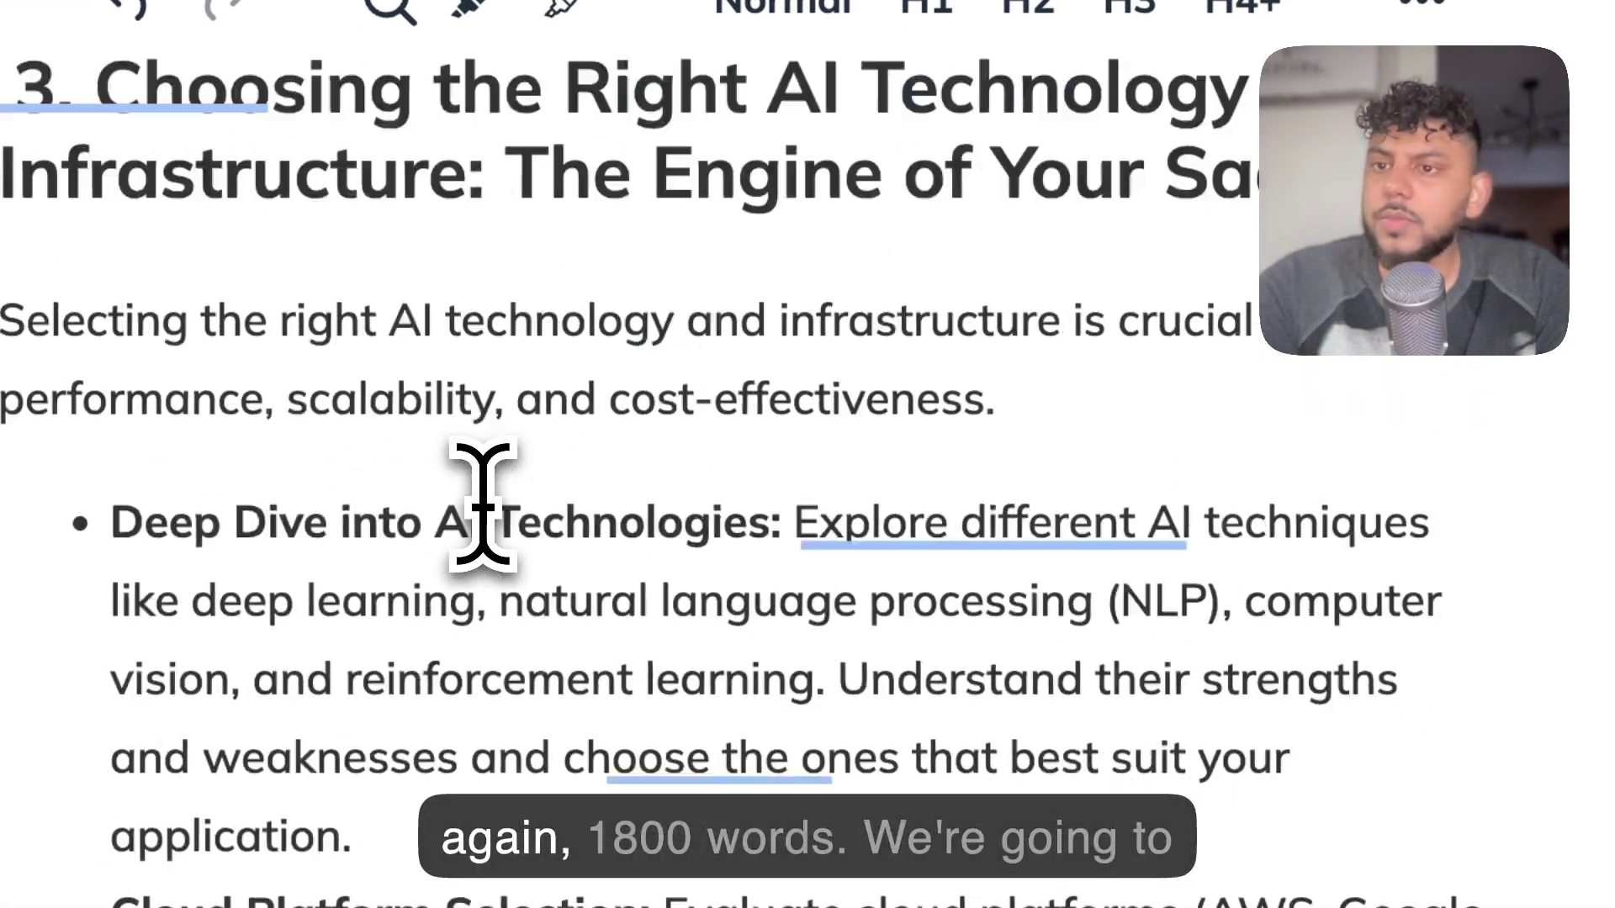
{"action": "scroll", "coordinate": [482, 505], "scroll_direction": "up", "scroll_amount": 15}
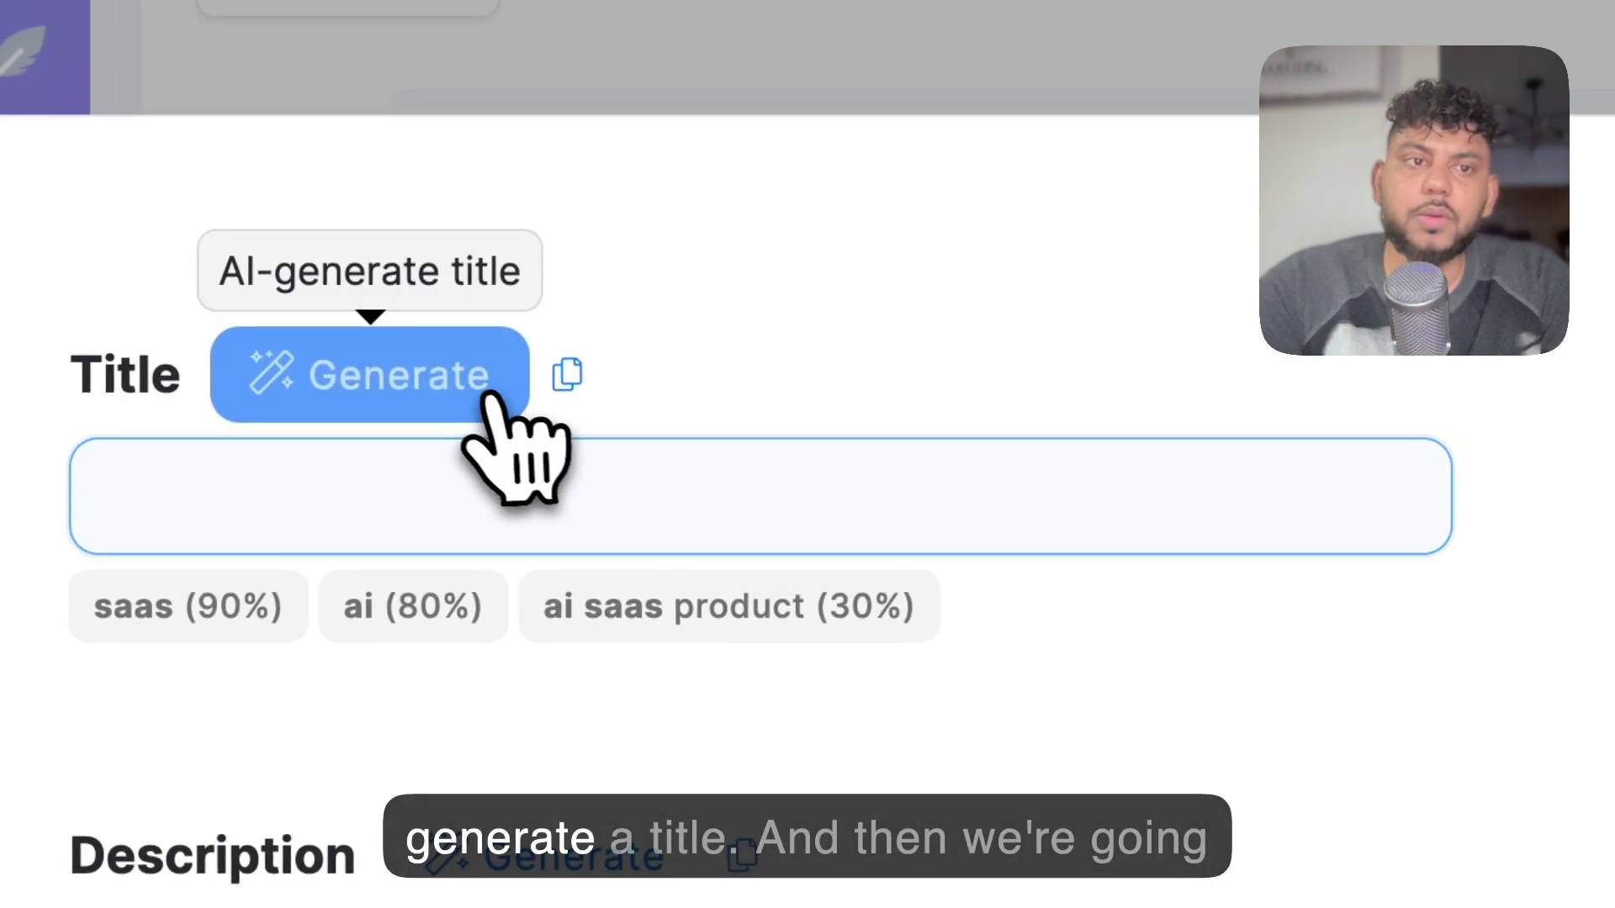
Step: AI-generate the meta description and check the content score of 44 against 76
{"action": "left_click", "coordinate": [492, 396]}
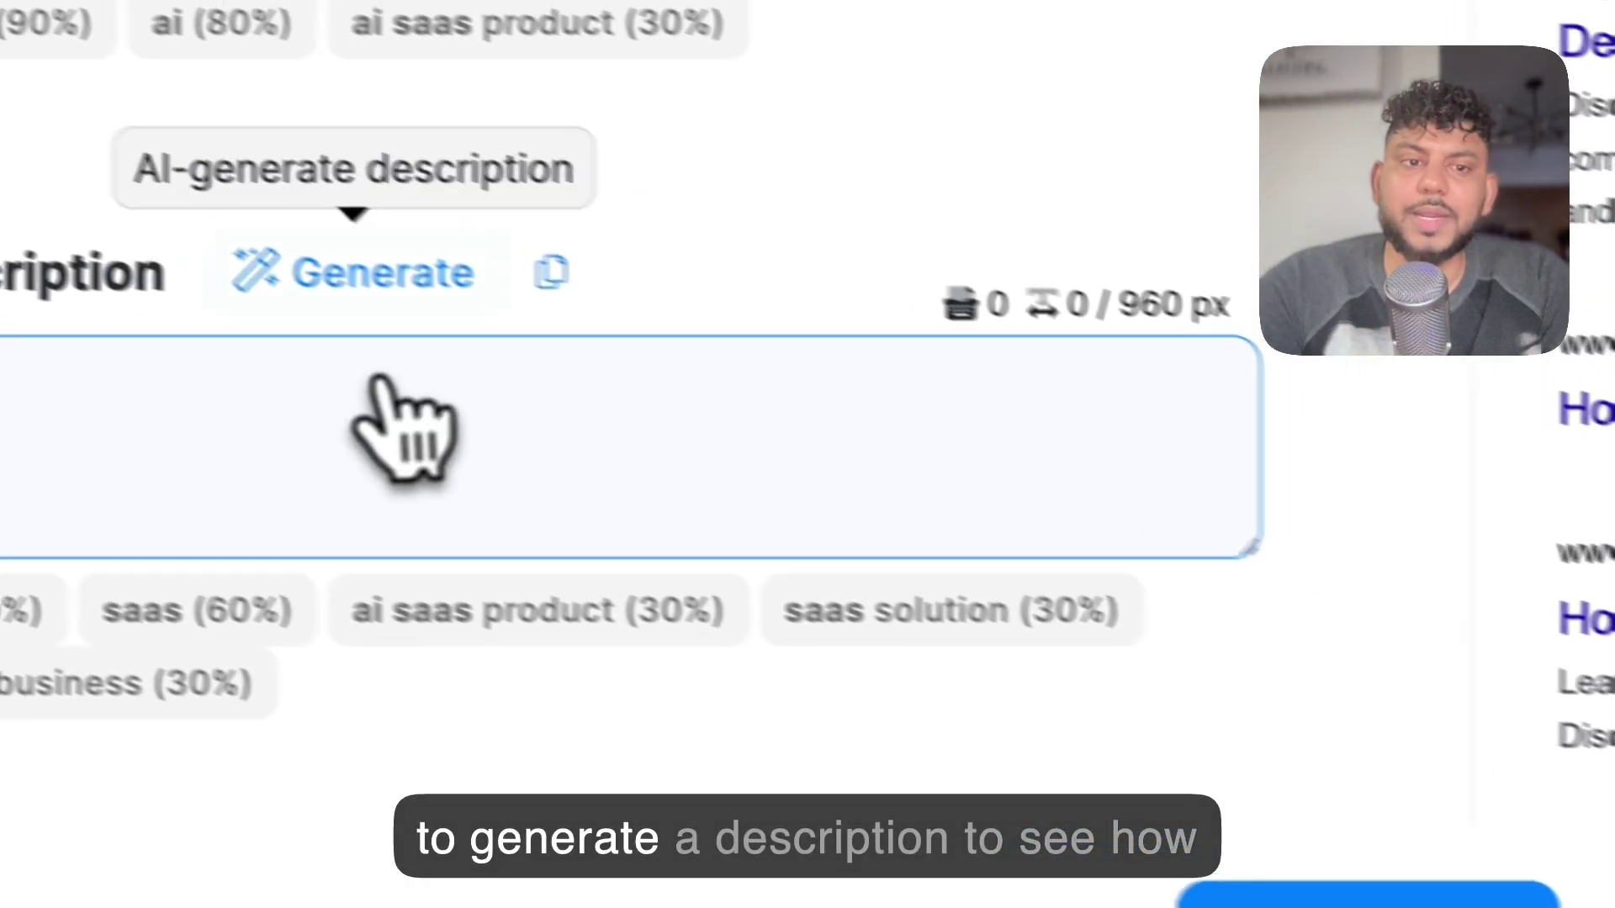
{"action": "left_click", "coordinate": [382, 277]}
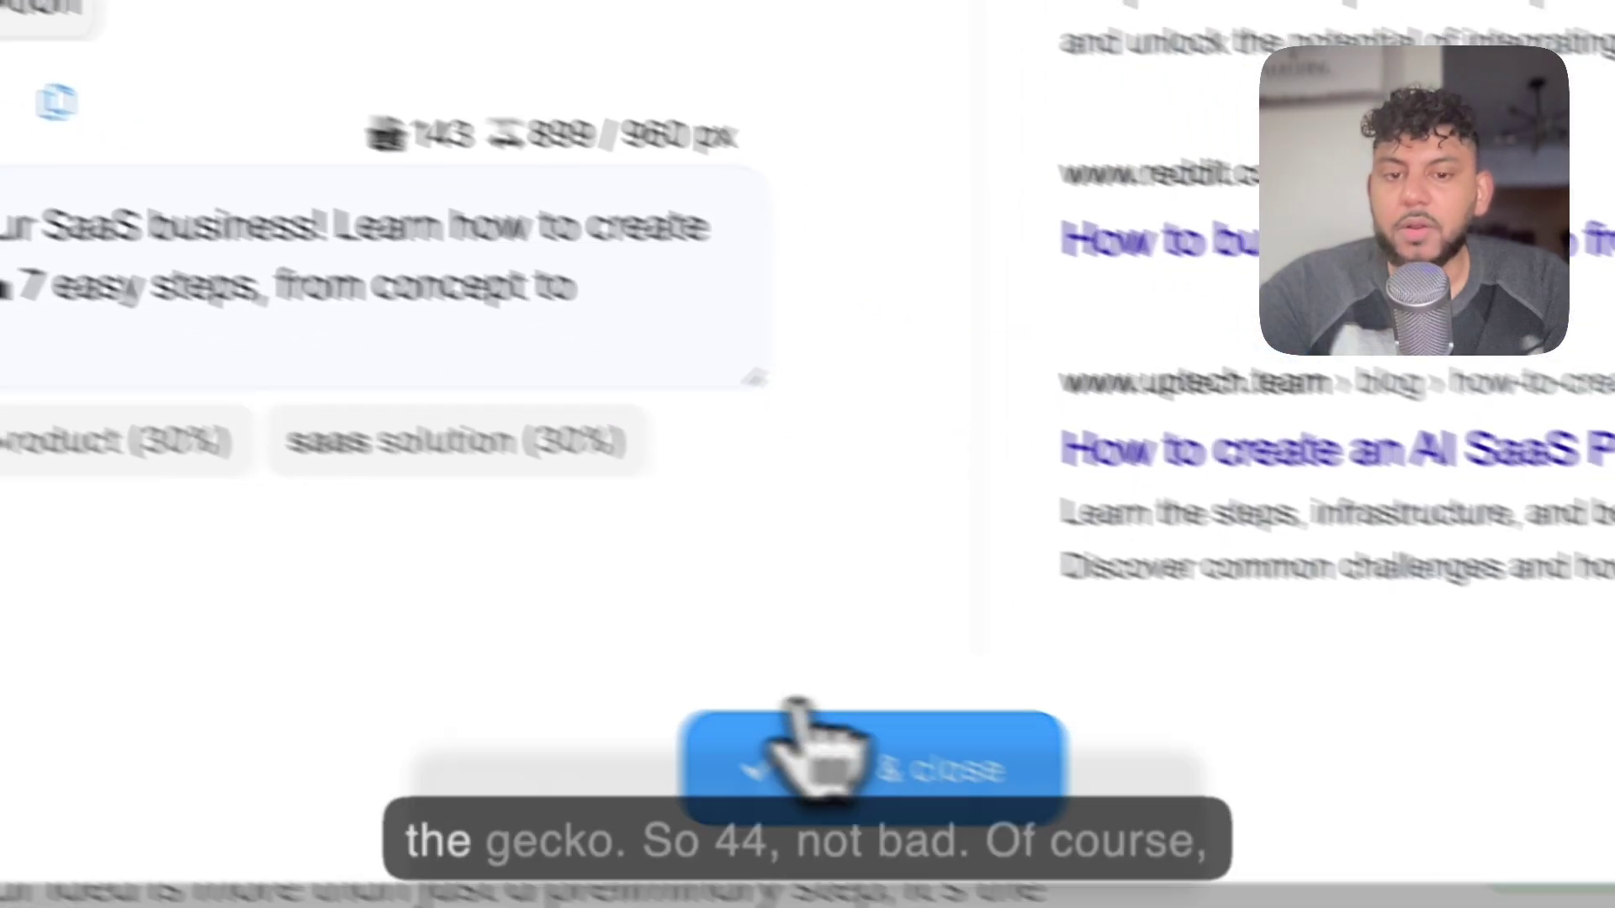
{"action": "left_click", "coordinate": [811, 740]}
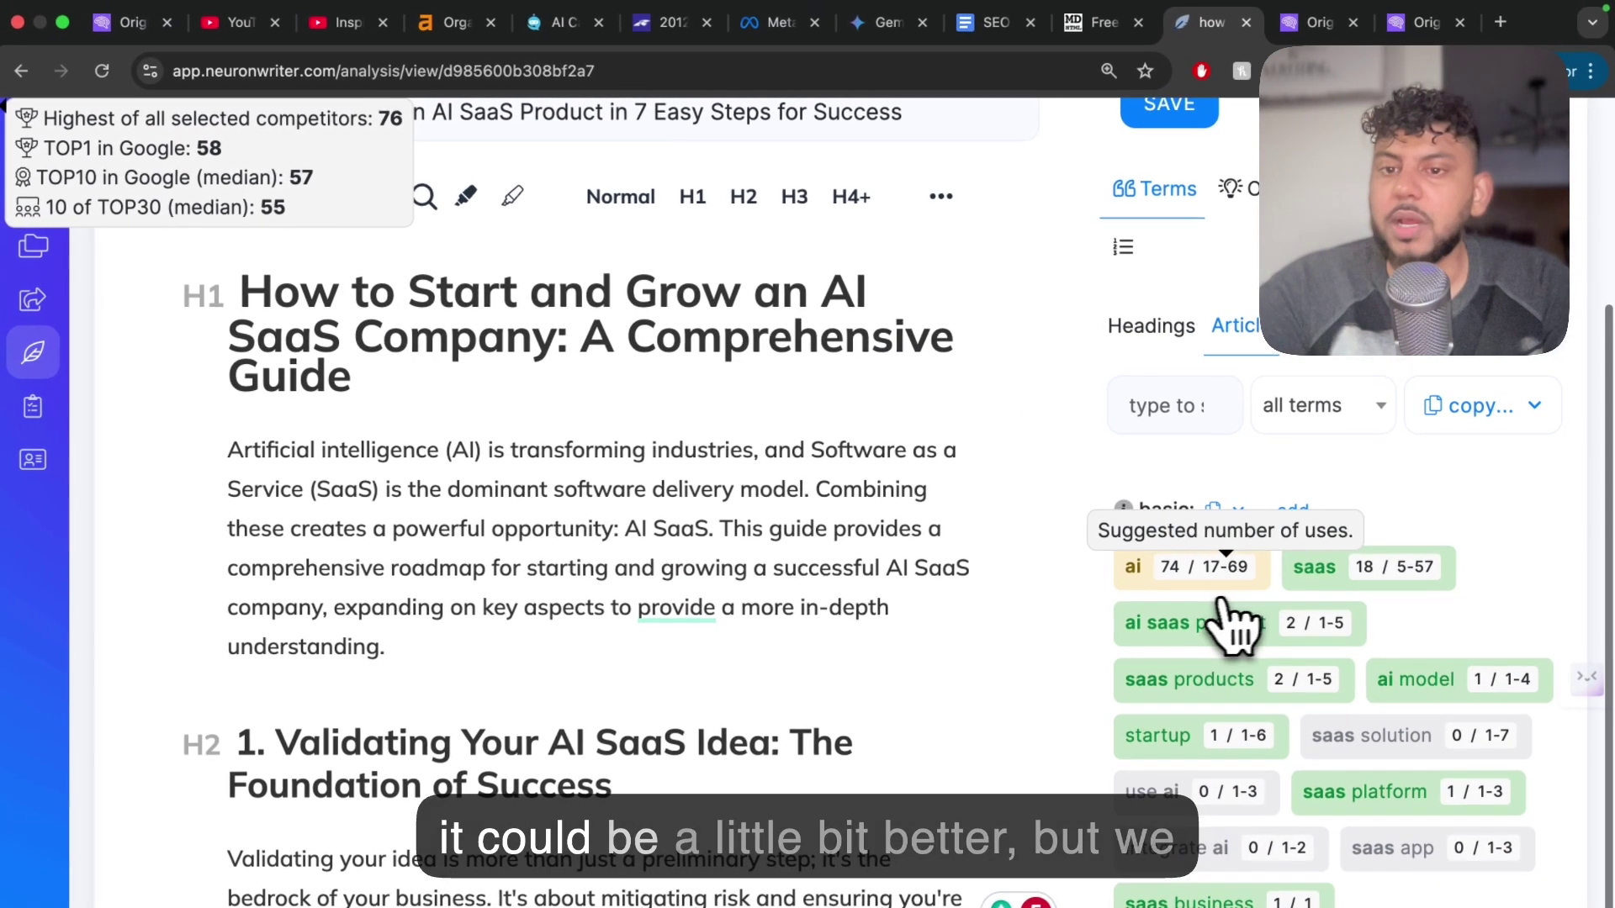
{"action": "scroll", "coordinate": [1178, 858], "scroll_direction": "down", "scroll_amount": 5}
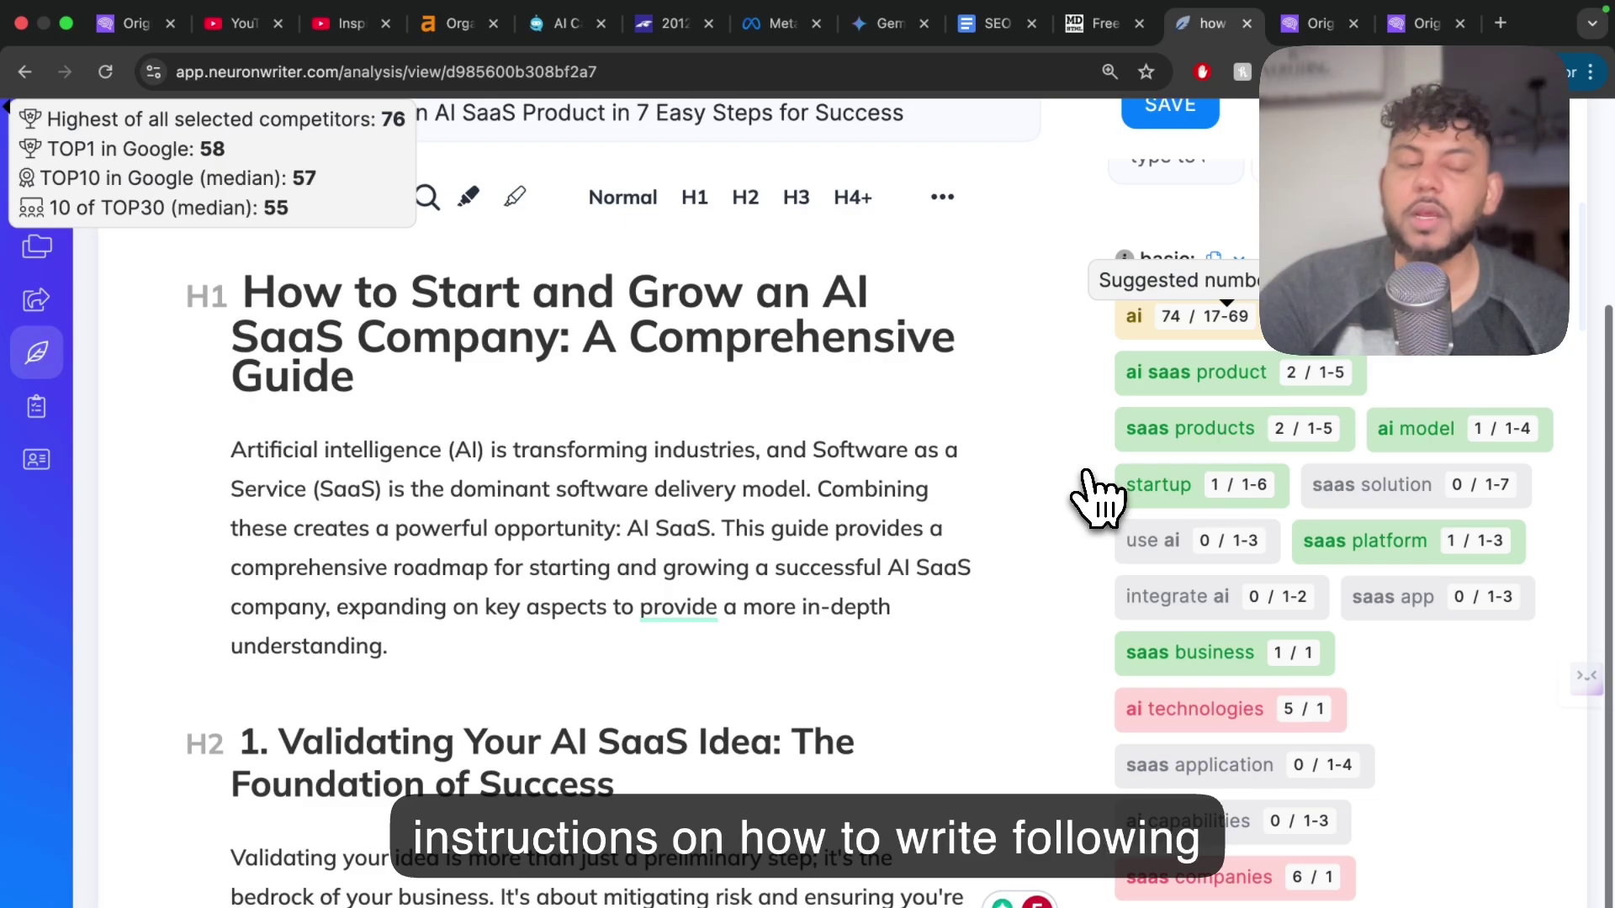
{"action": "scroll", "coordinate": [1093, 496], "scroll_direction": "up", "scroll_amount": 3}
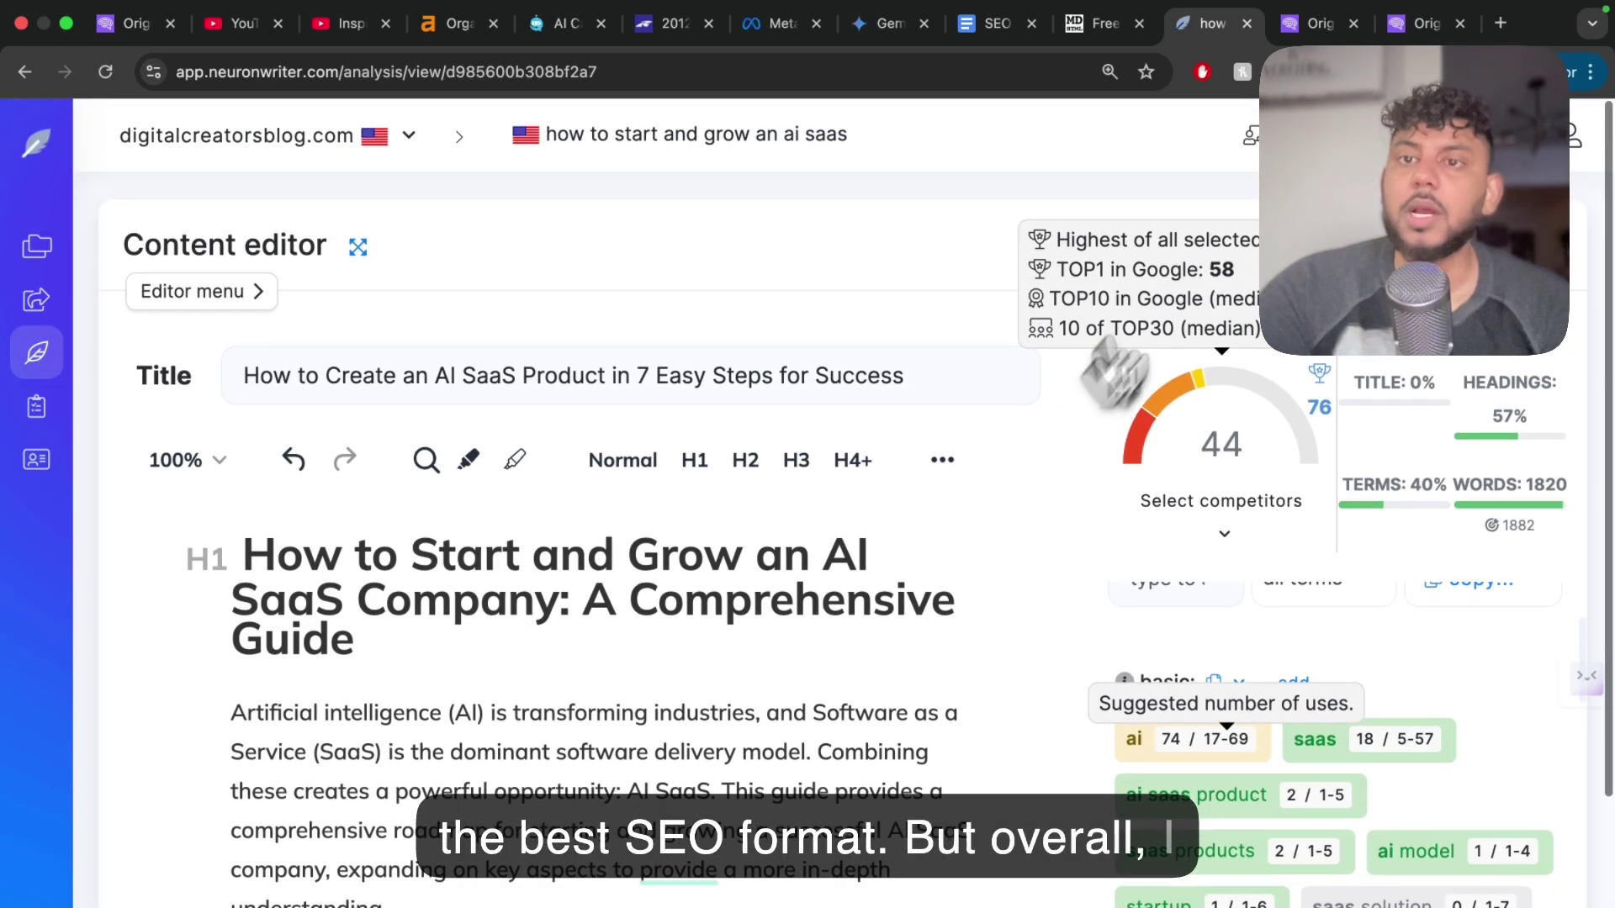
Step: Open Gemini's Gem manager showing premade Gems like Chess champ, Brainstormer and Career guide
{"action": "left_click", "coordinate": [1321, 23]}
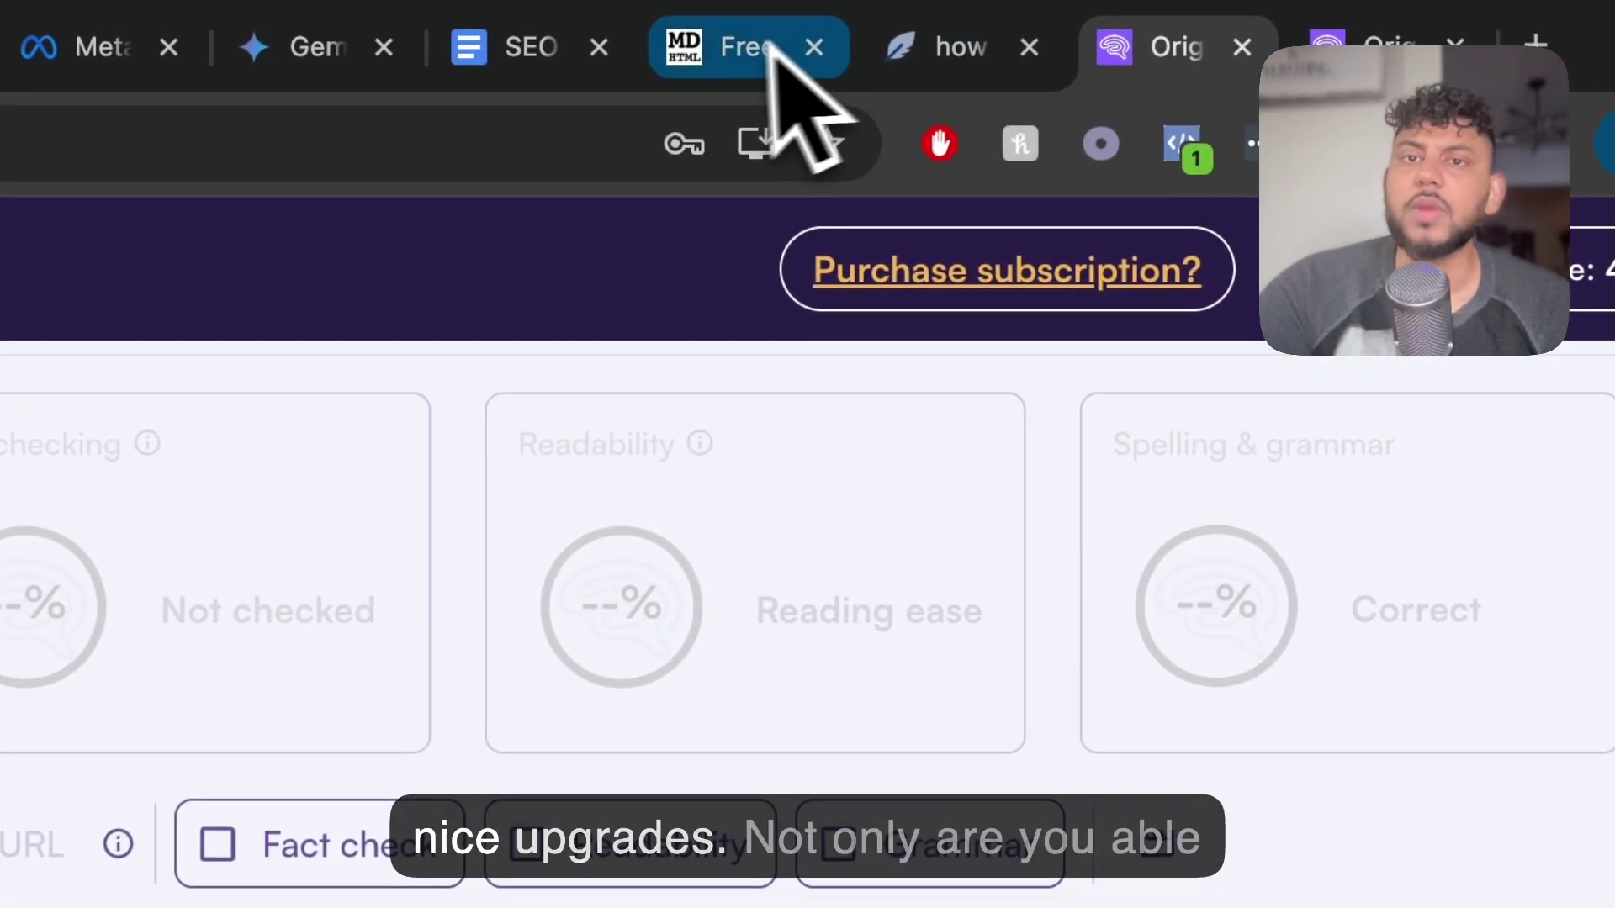
{"action": "left_click", "coordinate": [329, 46]}
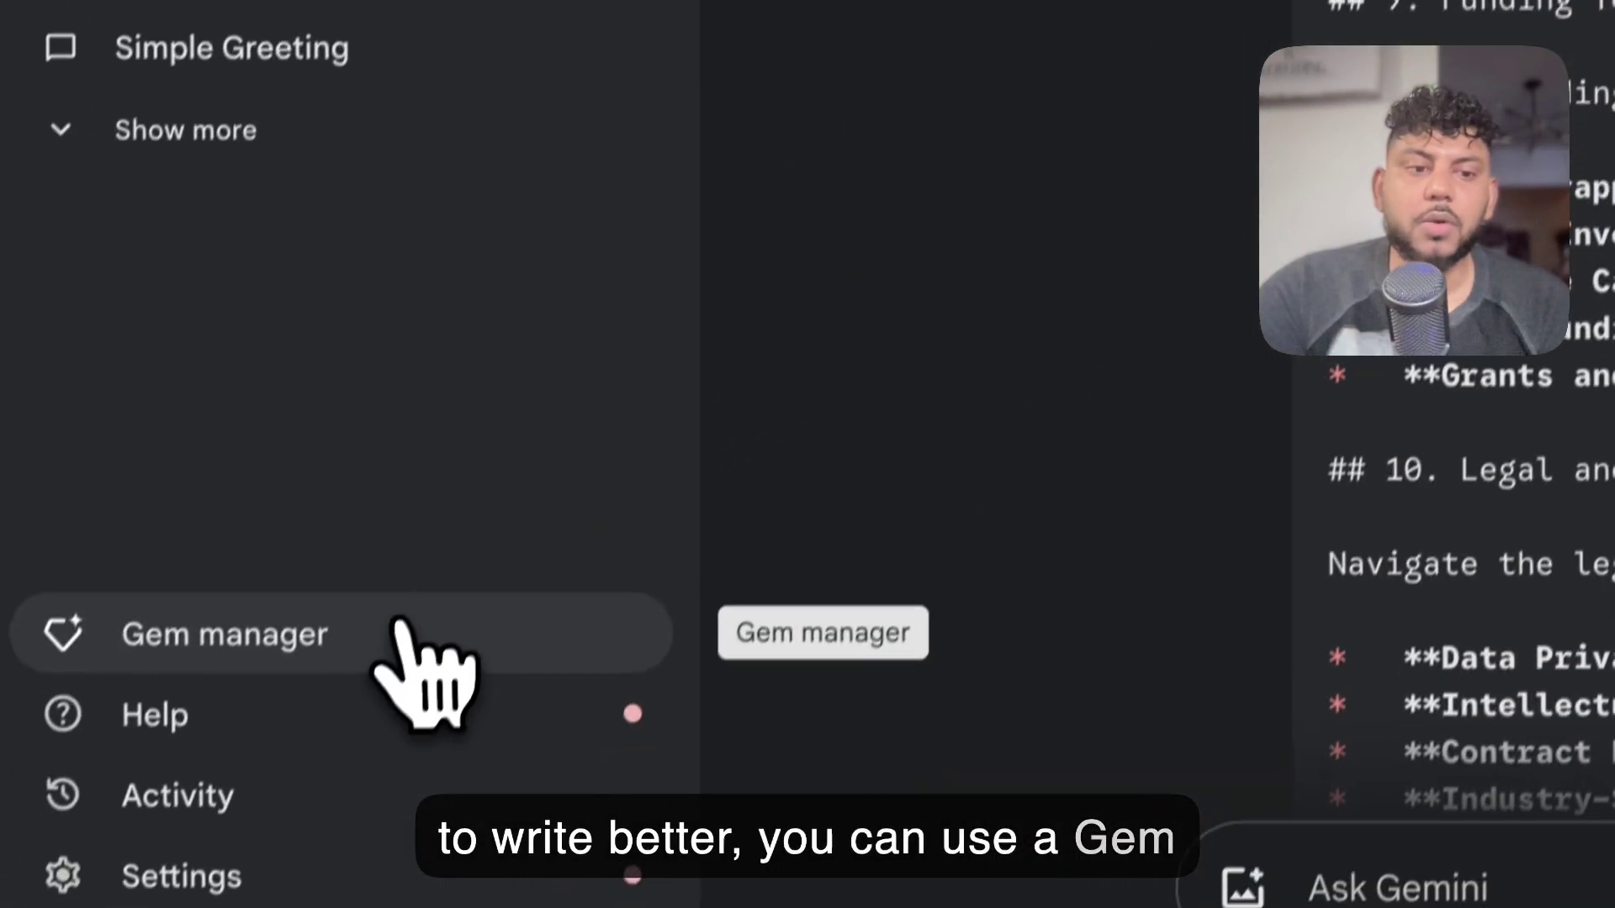
{"action": "left_click", "coordinate": [407, 620]}
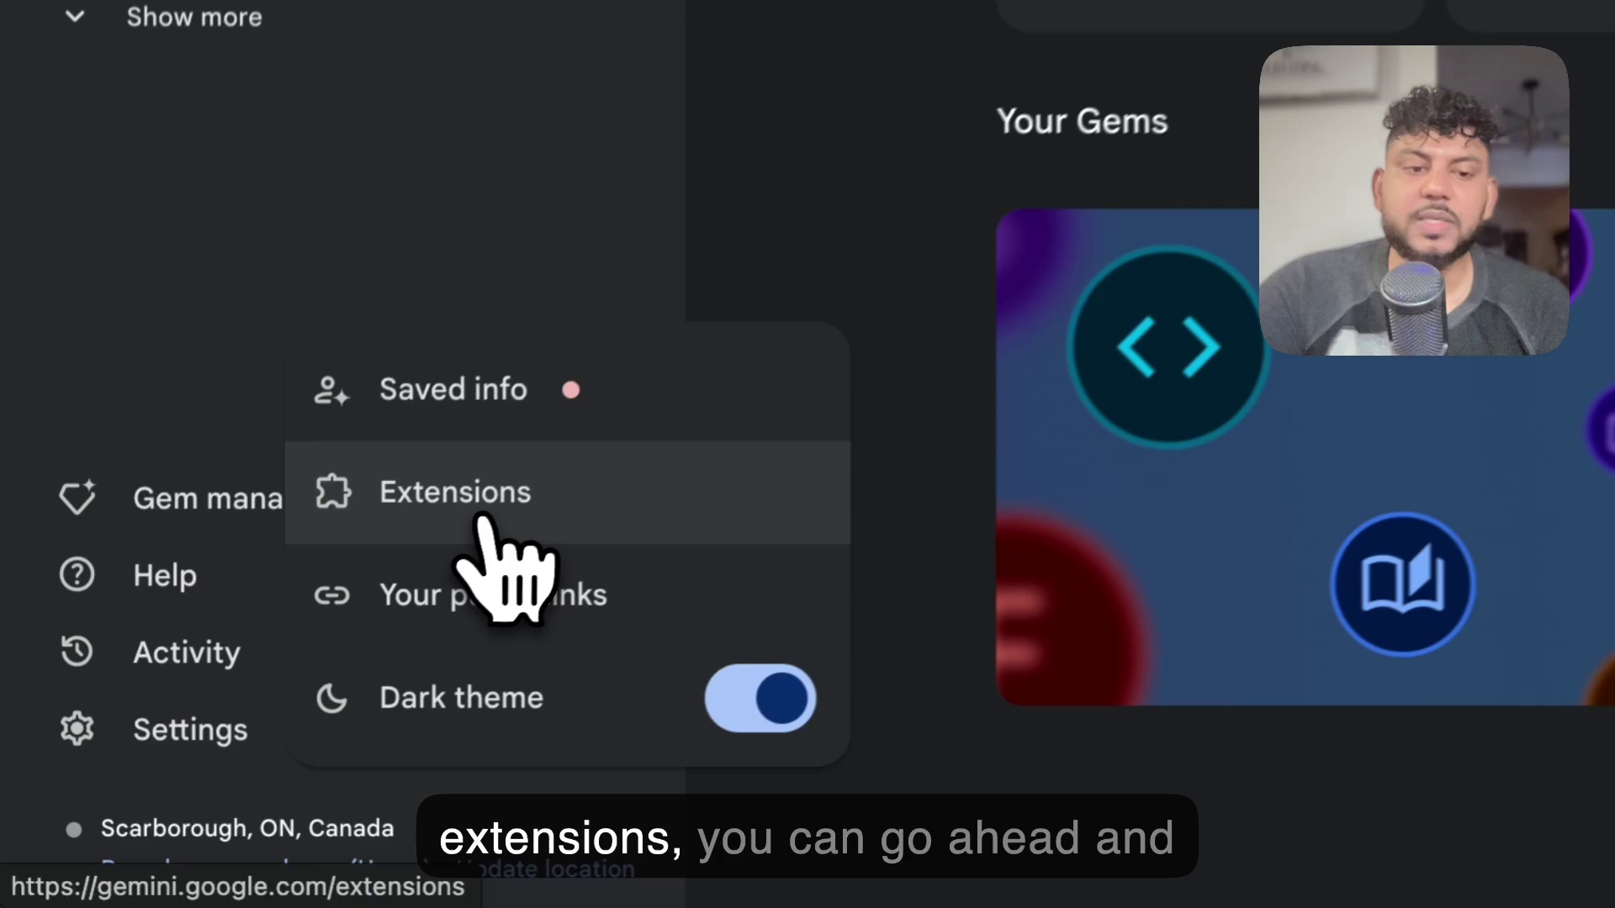
Step: Browse the Extensions page: Workspace, Flights, Hotels, Maps and YouTube on, YouTube Music off
{"action": "left_click", "coordinate": [286, 655]}
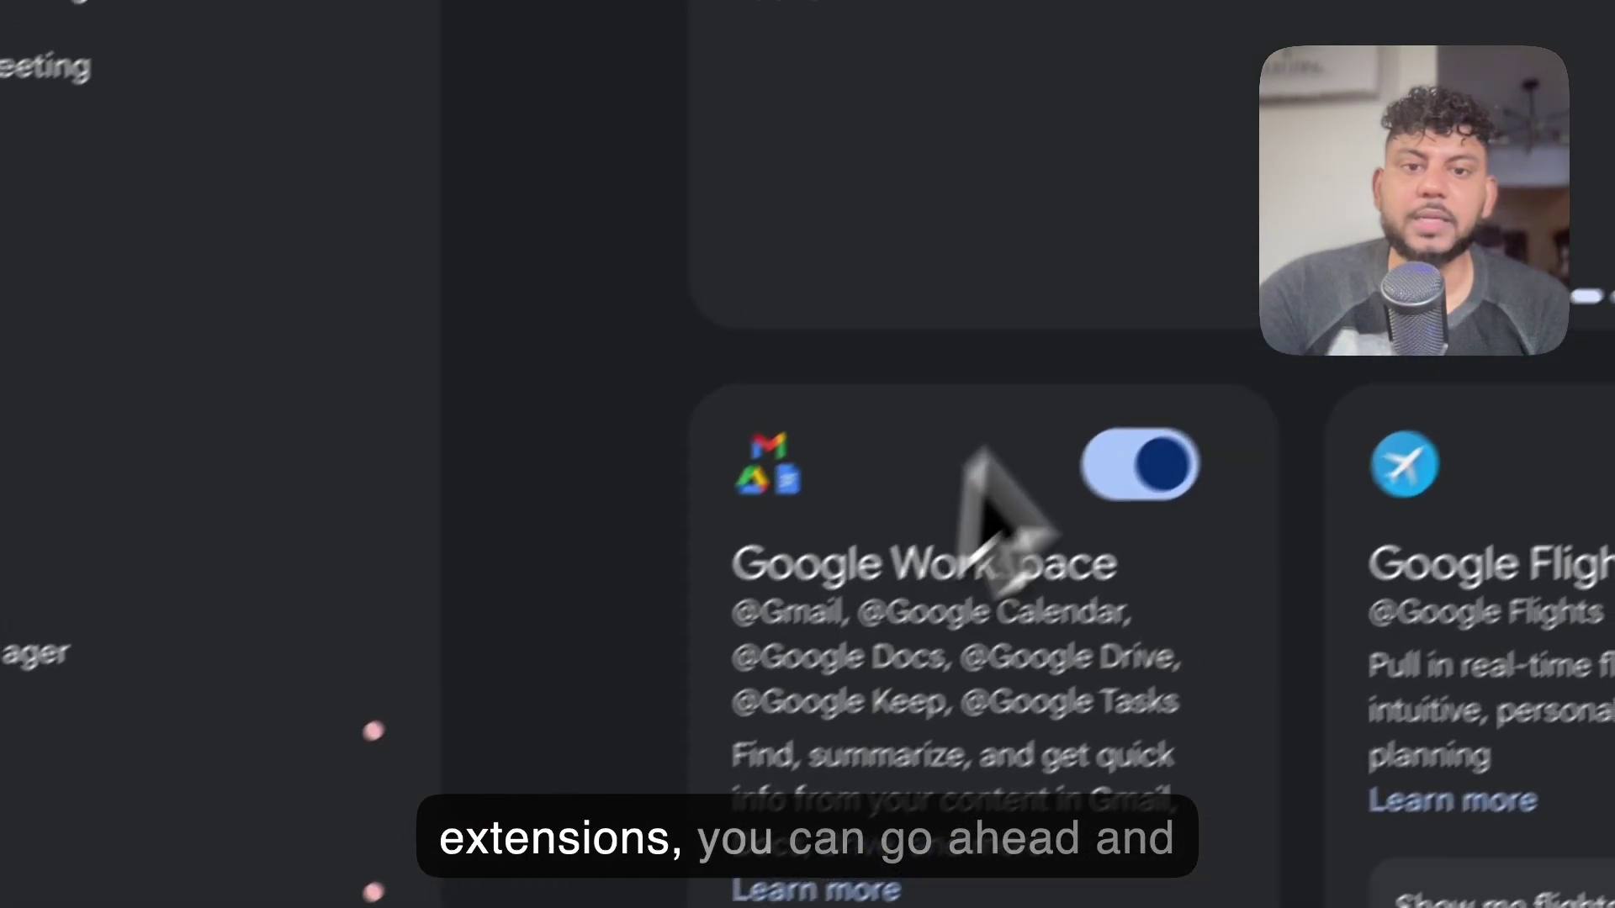
{"action": "scroll", "coordinate": [1186, 286], "scroll_direction": "down", "scroll_amount": 2}
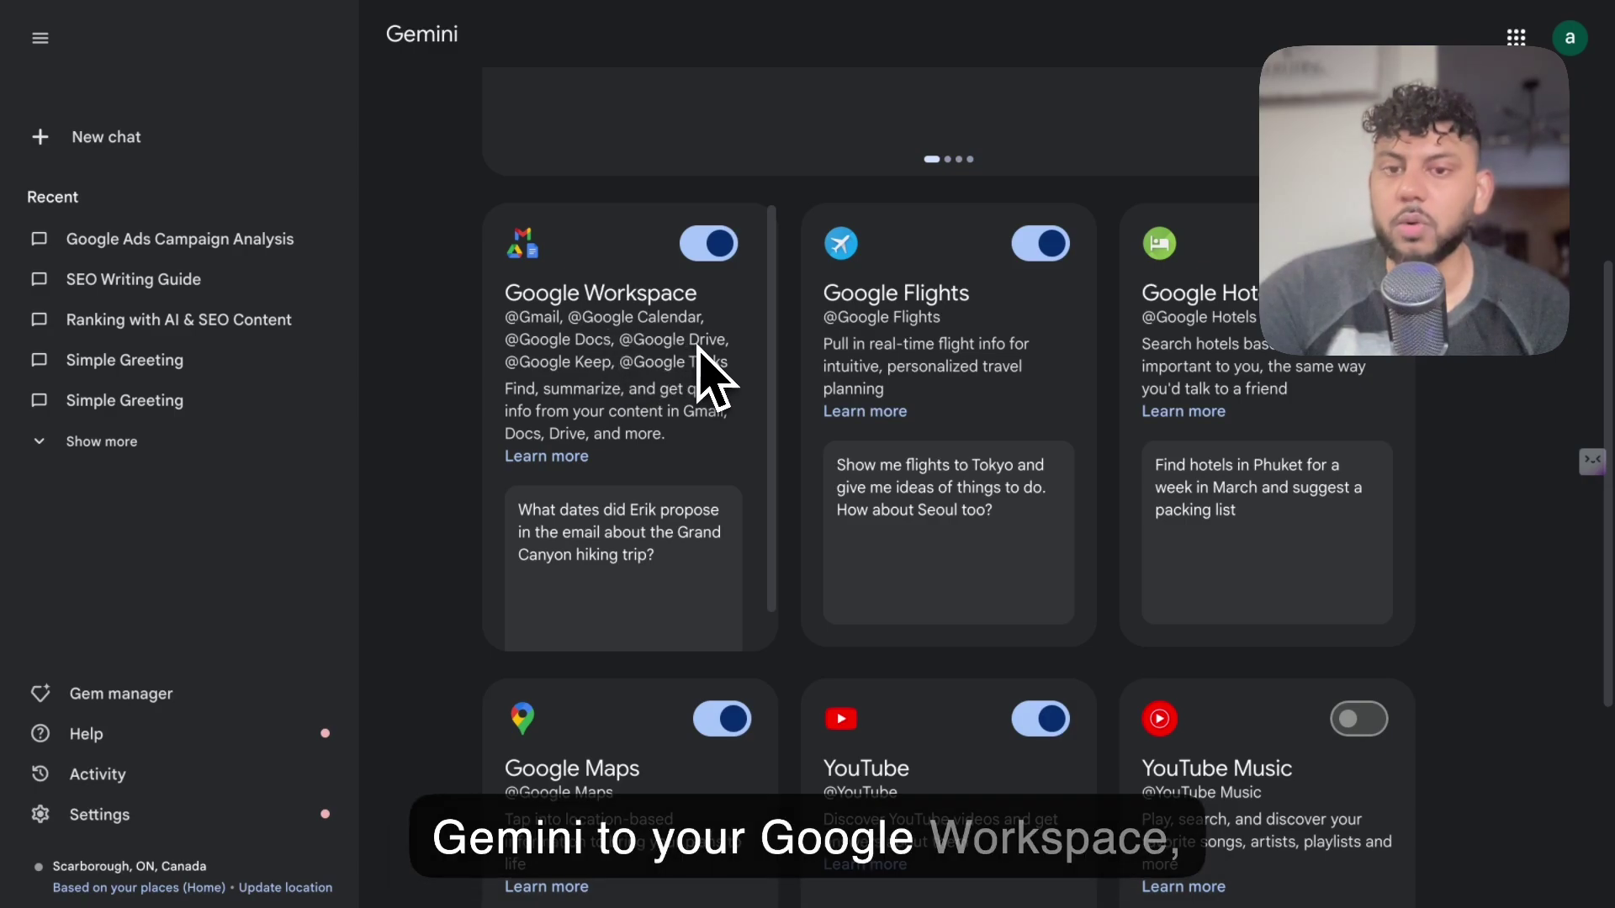
{"action": "scroll", "coordinate": [1064, 407], "scroll_direction": "down", "scroll_amount": 1}
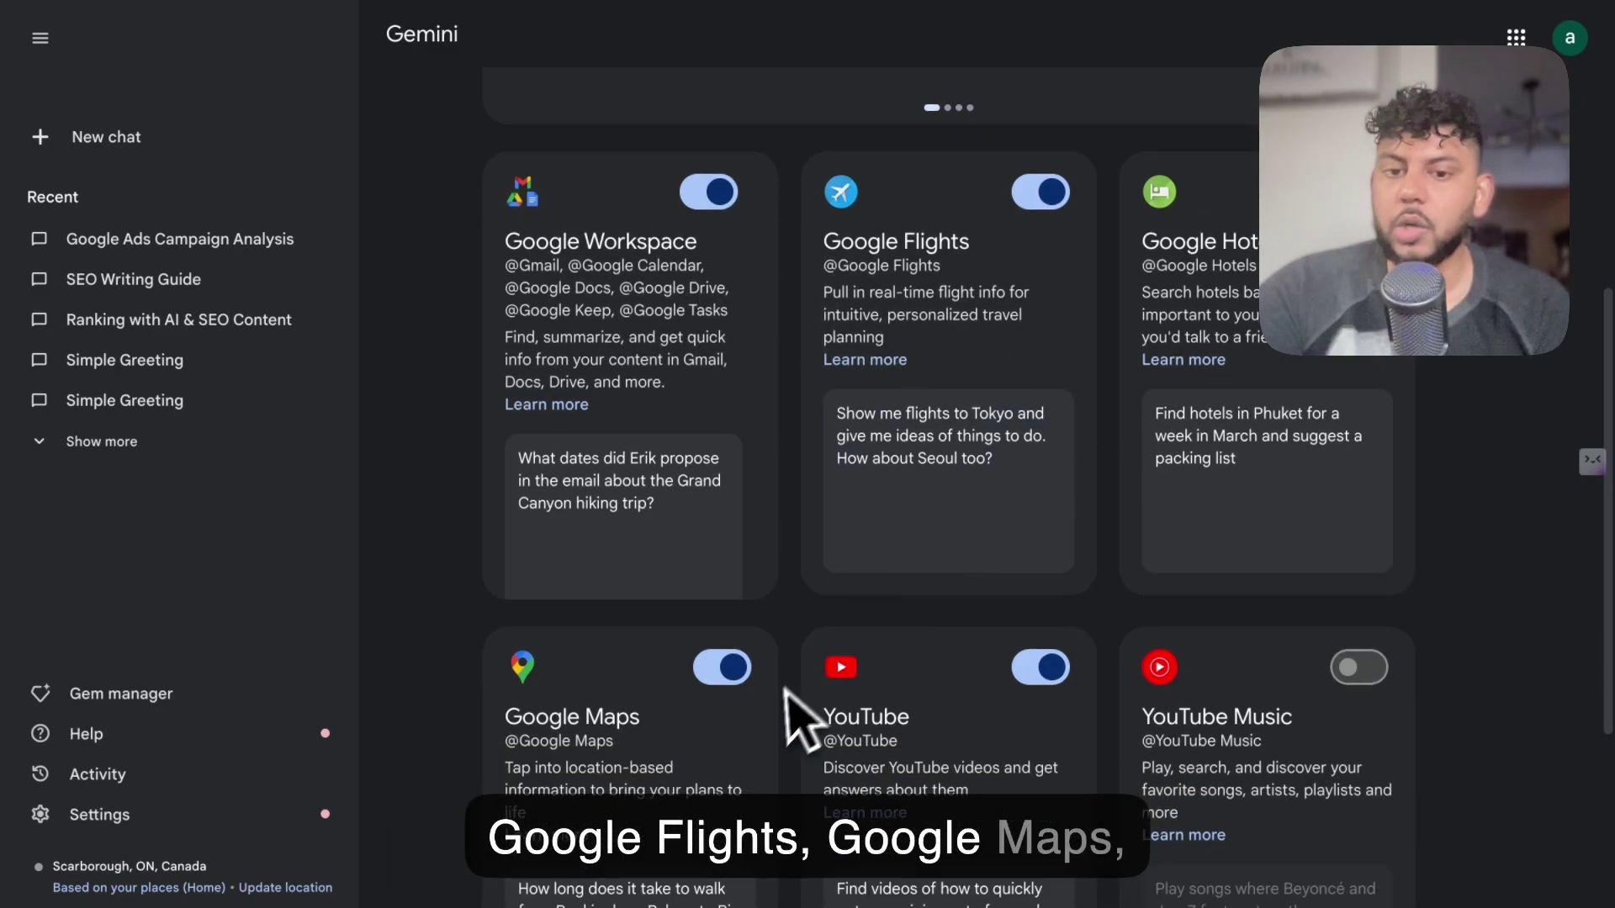
{"action": "scroll", "coordinate": [883, 744], "scroll_direction": "down", "scroll_amount": 4}
{"action": "scroll", "coordinate": [895, 746], "scroll_direction": "up", "scroll_amount": 8}
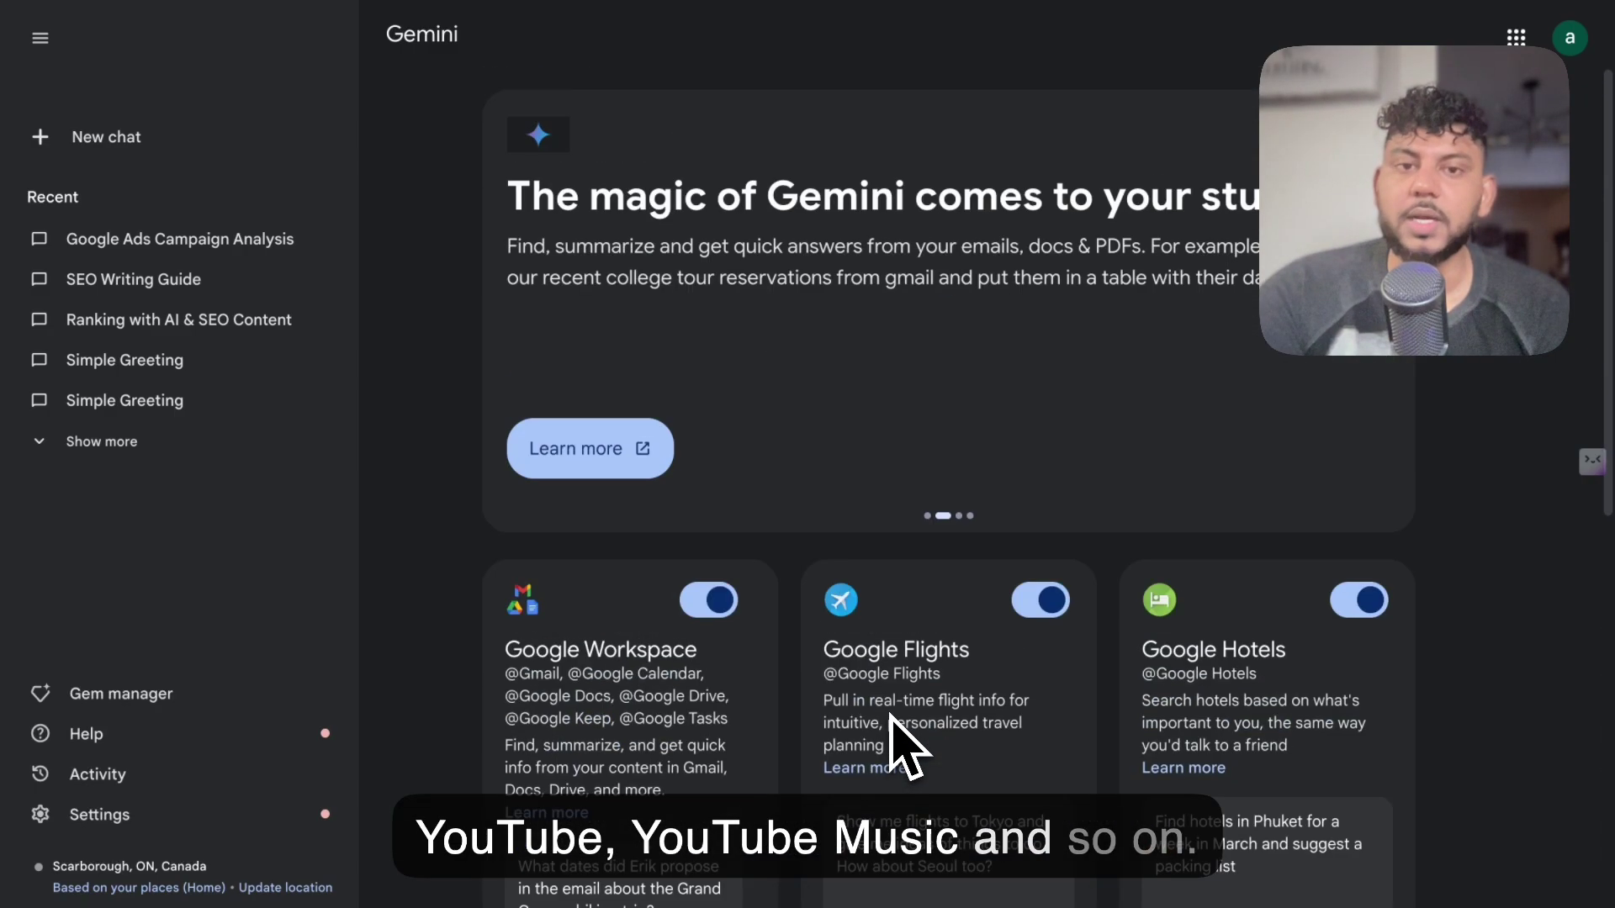